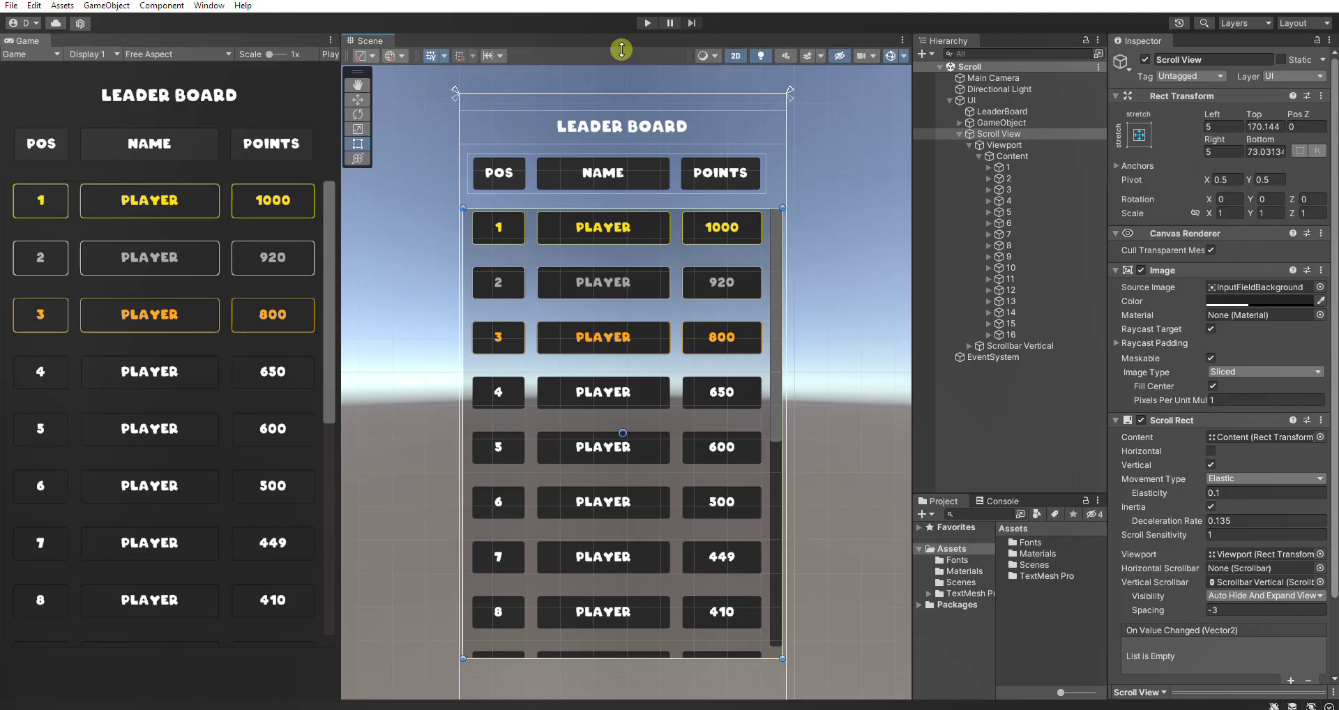
- Enter Play mode and scroll the leaderboard down until row 16 shows
click(647, 23)
click(1027, 436)
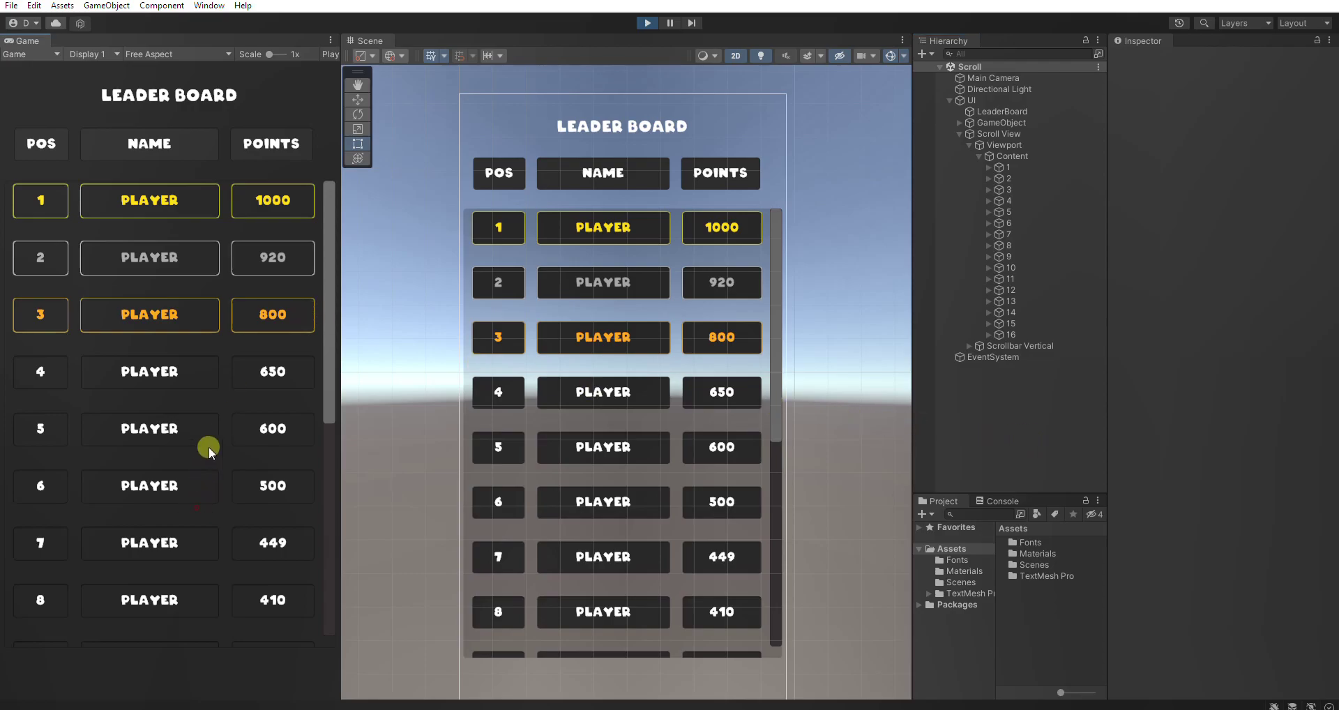
scroll(208, 446, down, 5)
scroll(224, 383, down, 2)
scroll(212, 413, down, 1)
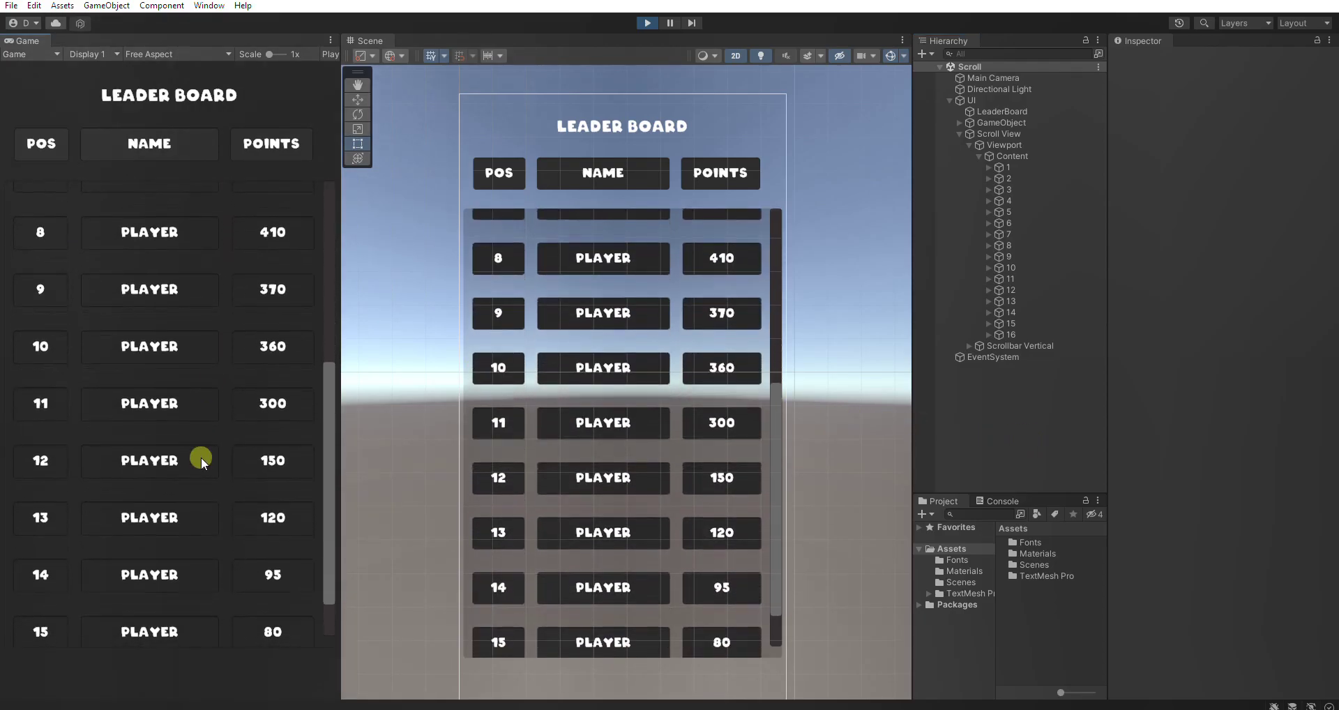
drag(201, 457, 200, 395)
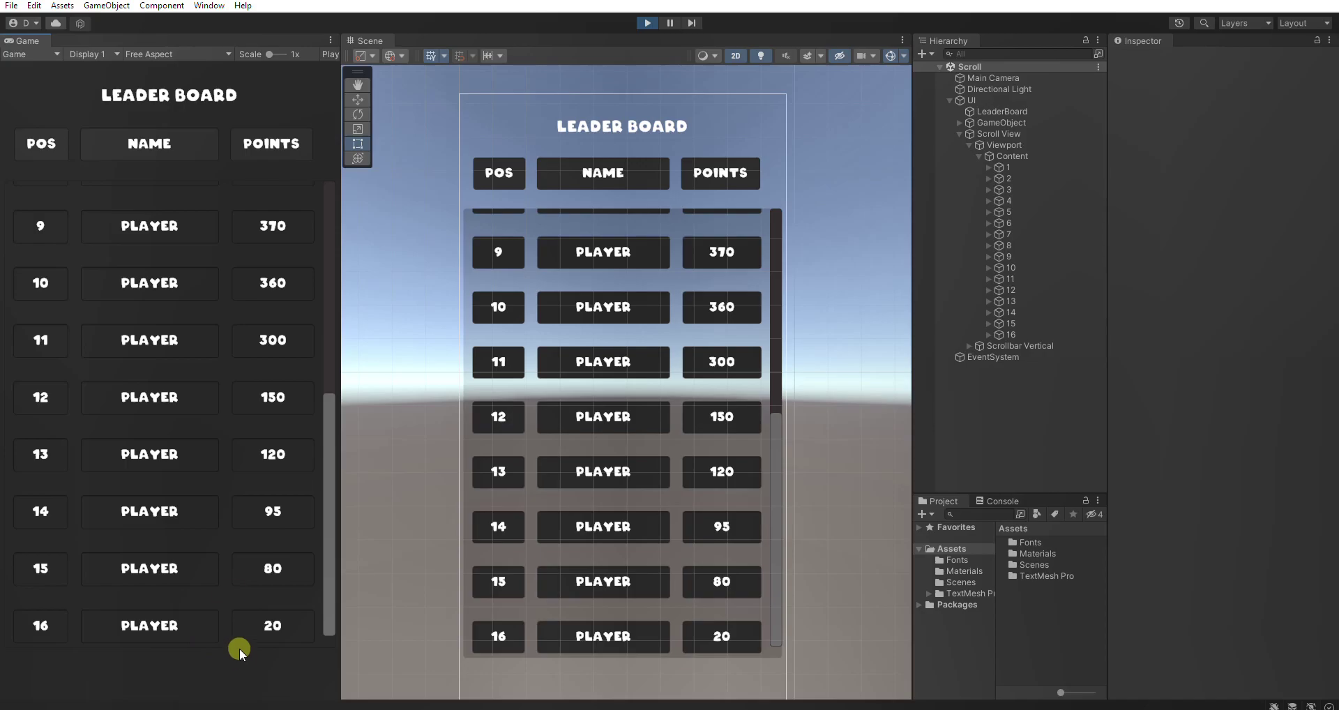
- Scroll the list back to the top and down again, then exit Play mode with Ctrl+P
scroll(222, 413, up, 3)
scroll(205, 406, up, 2)
scroll(204, 366, up, 2)
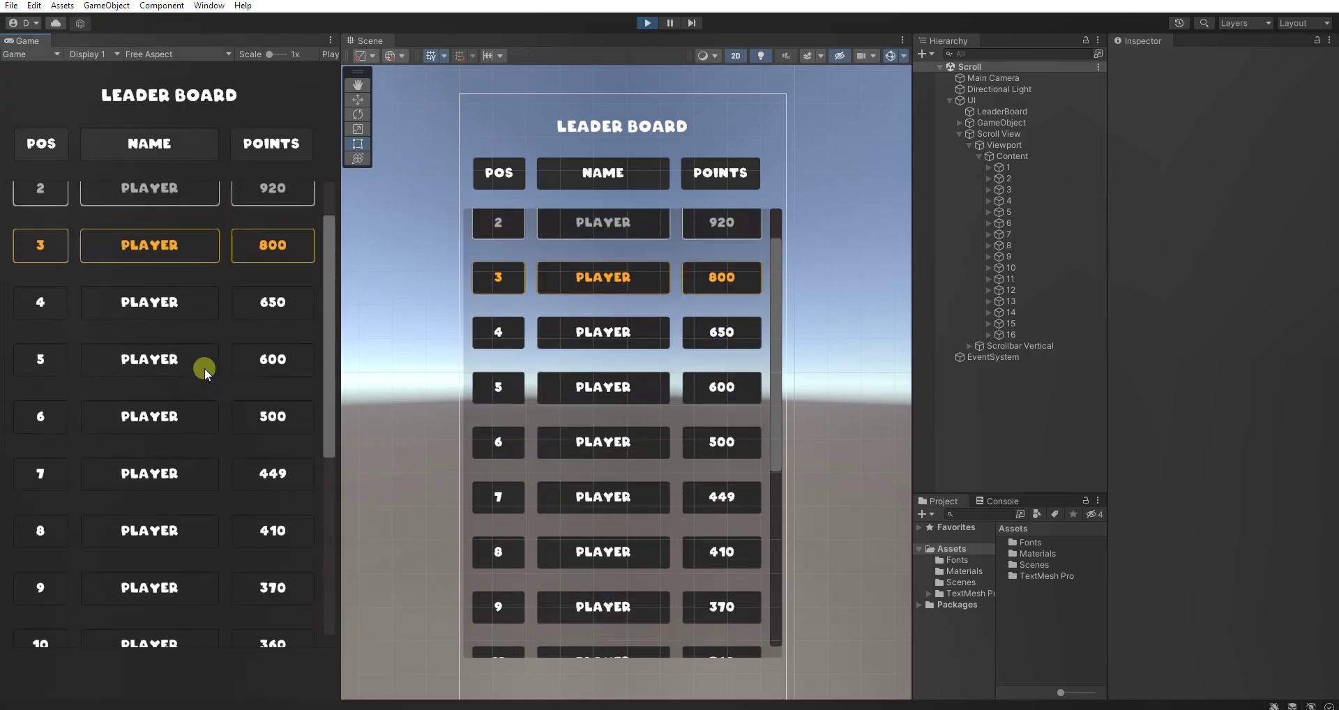
scroll(203, 418, up, 1)
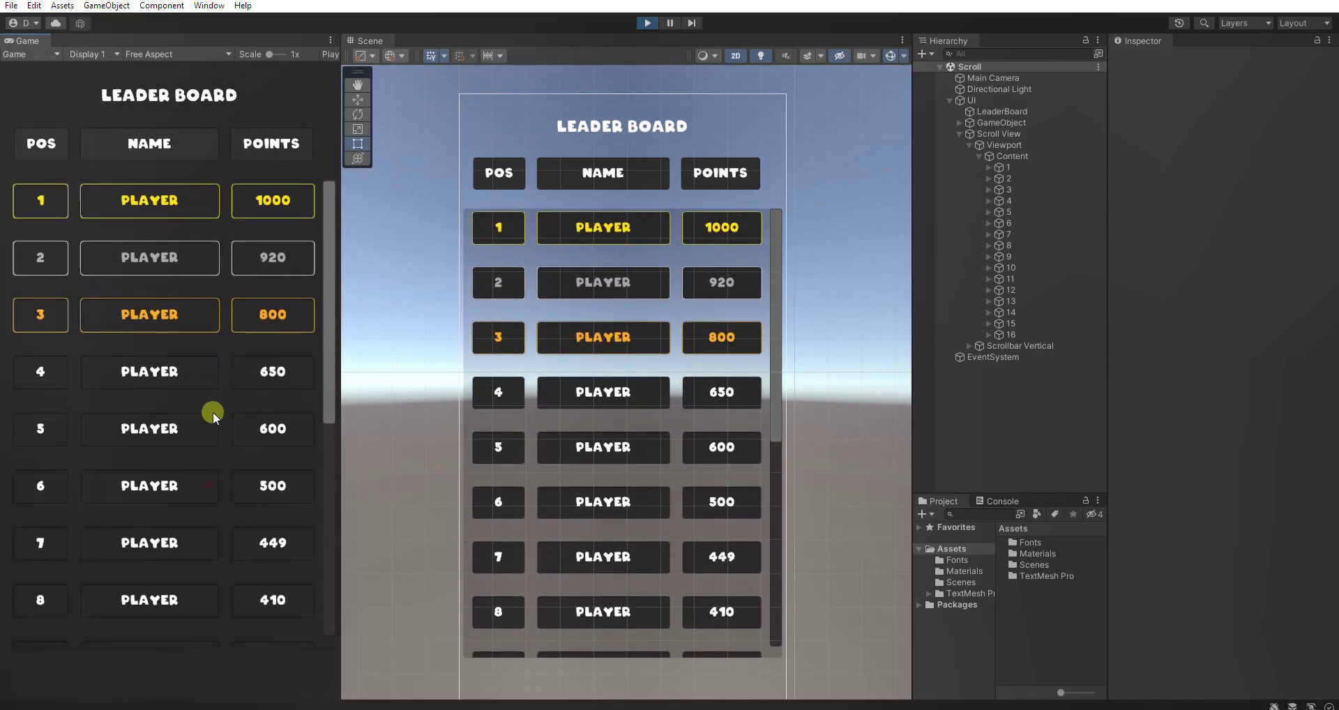
scroll(202, 453, down, 4)
scroll(197, 446, down, 1)
scroll(213, 359, down, 3)
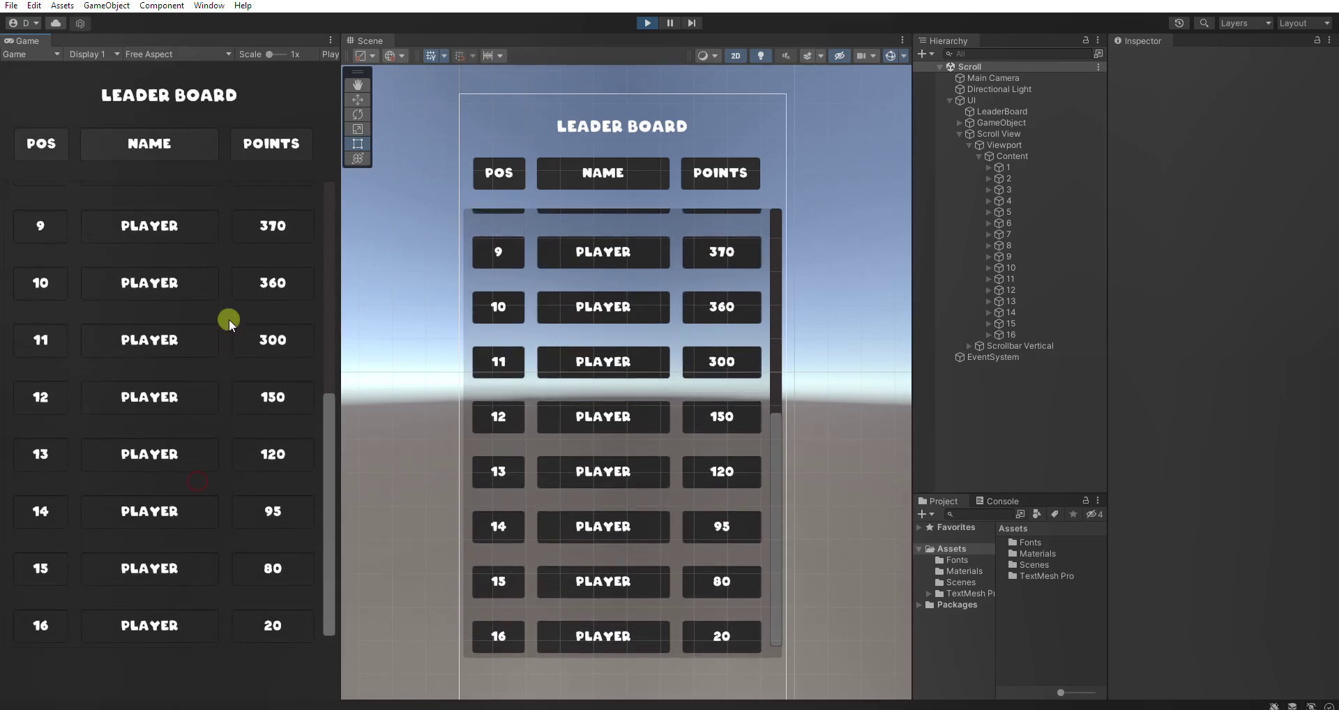
key(ctrl+p)
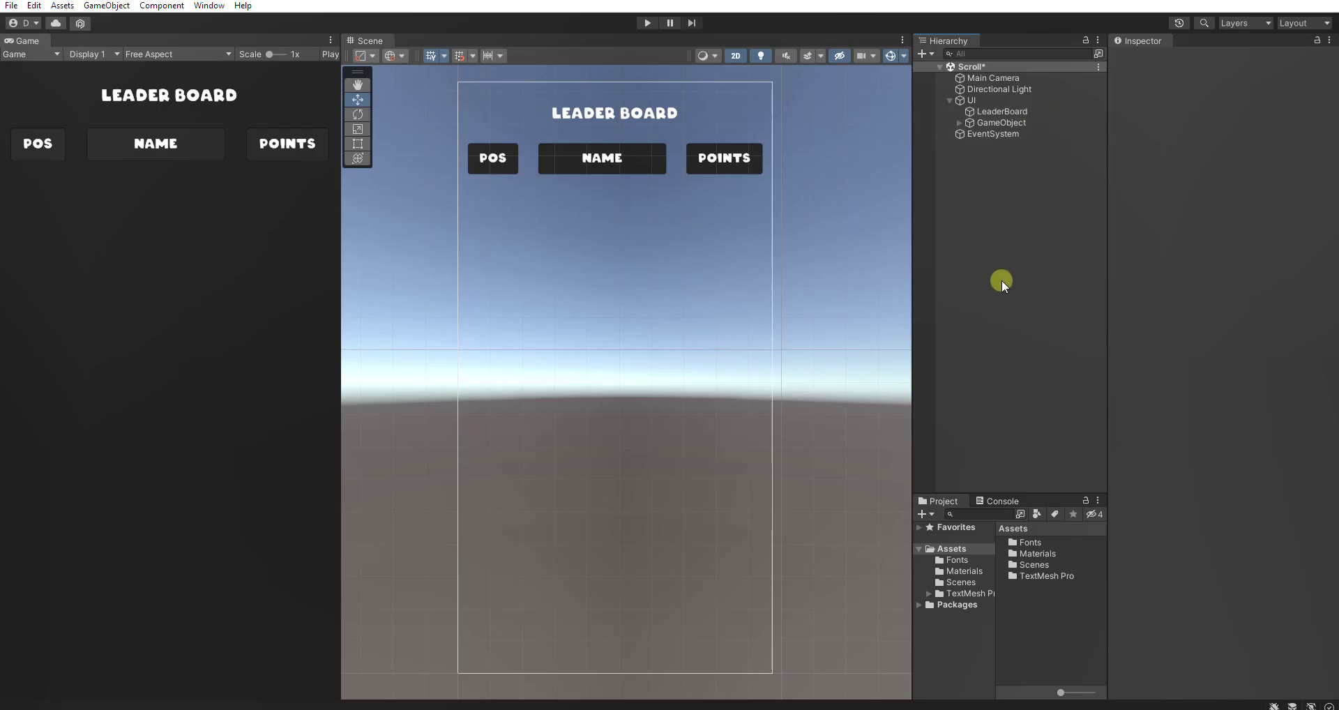
- Select the UI canvas in the Hierarchy and open its right-click menu
click(1006, 100)
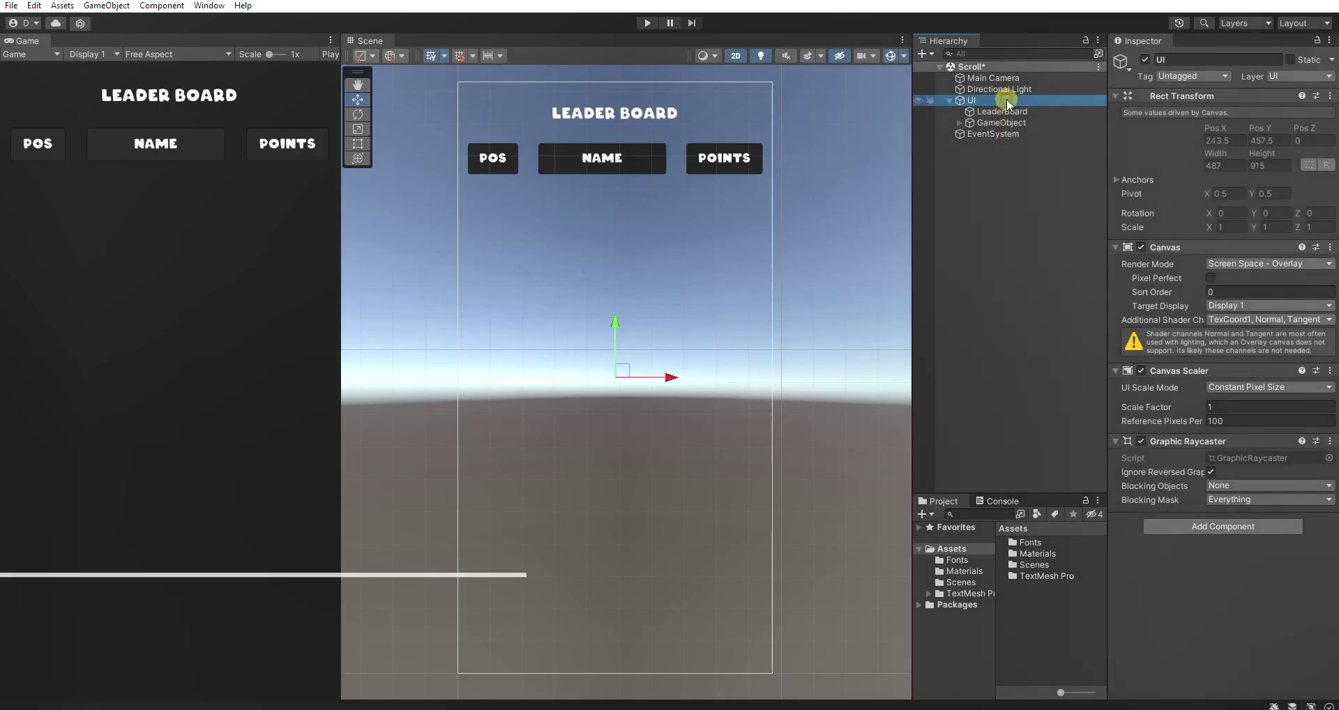
right_click(1006, 99)
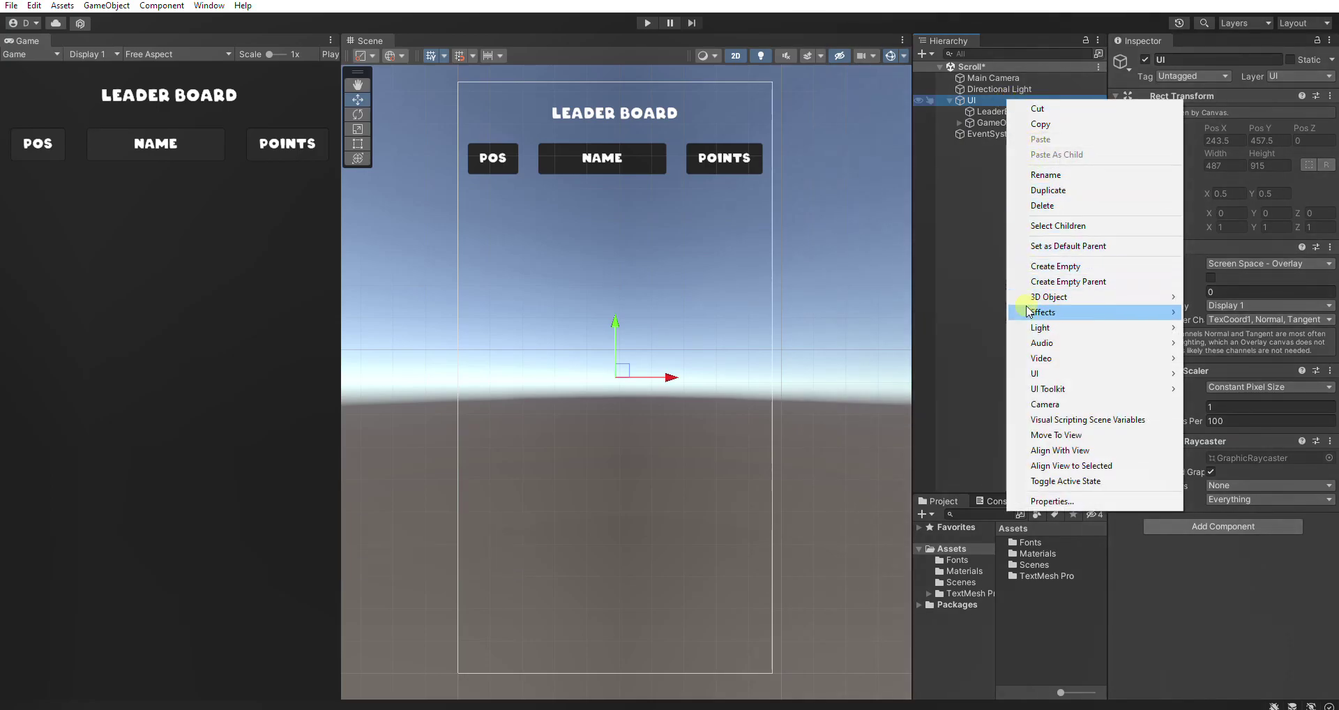
- Add a UI Scroll View under the canvas with the stretch-stretch anchor preset
mouse_move(1029, 373)
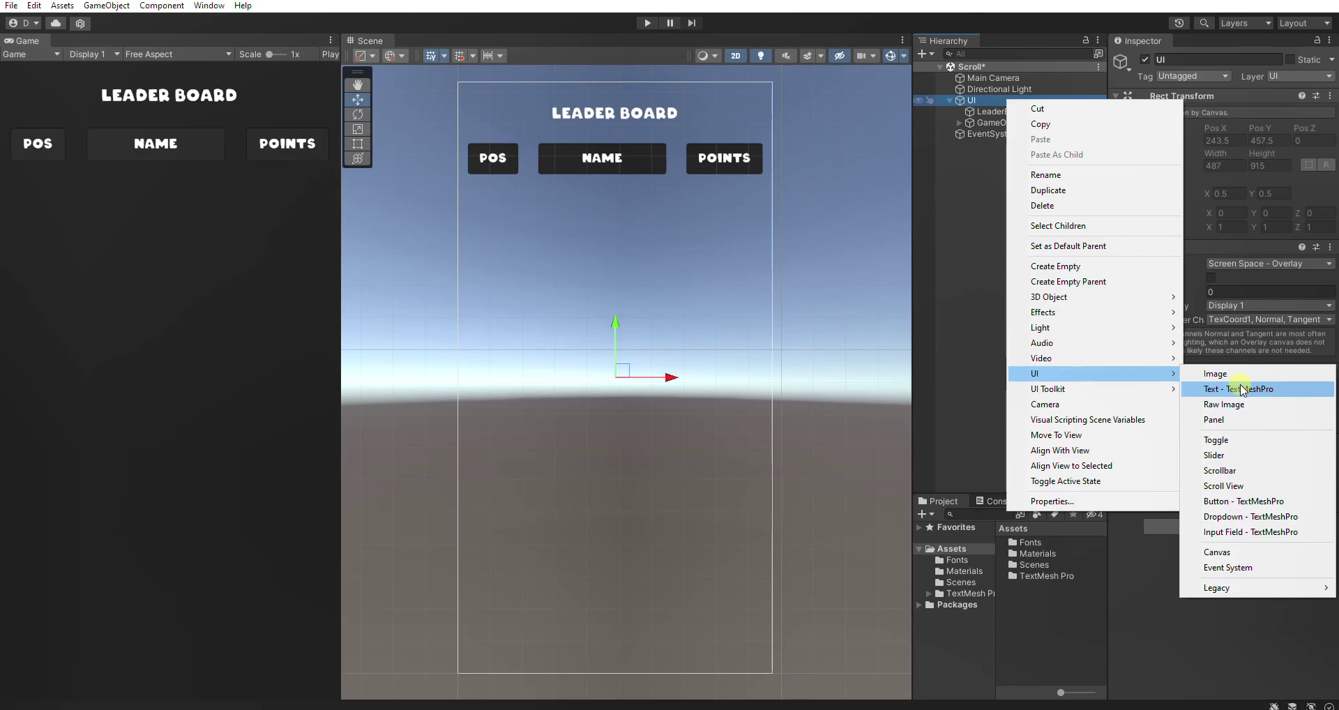
click(1240, 486)
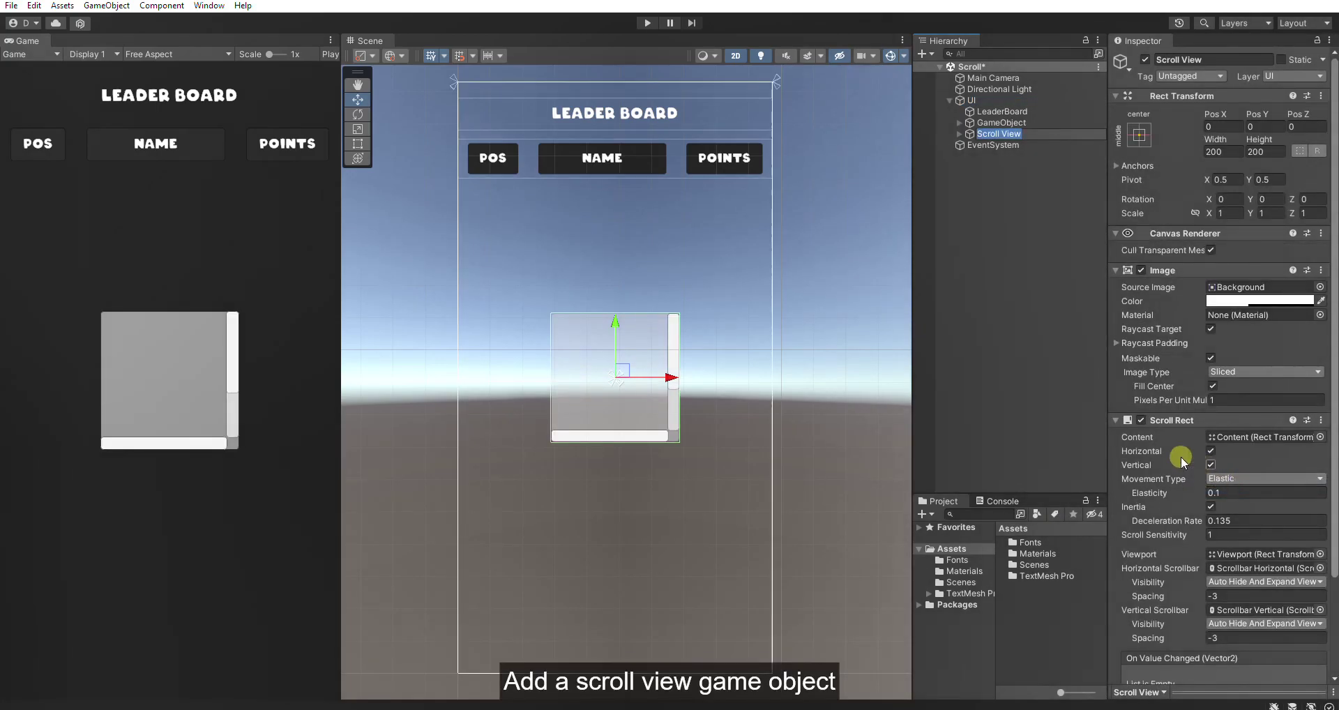
click(1138, 138)
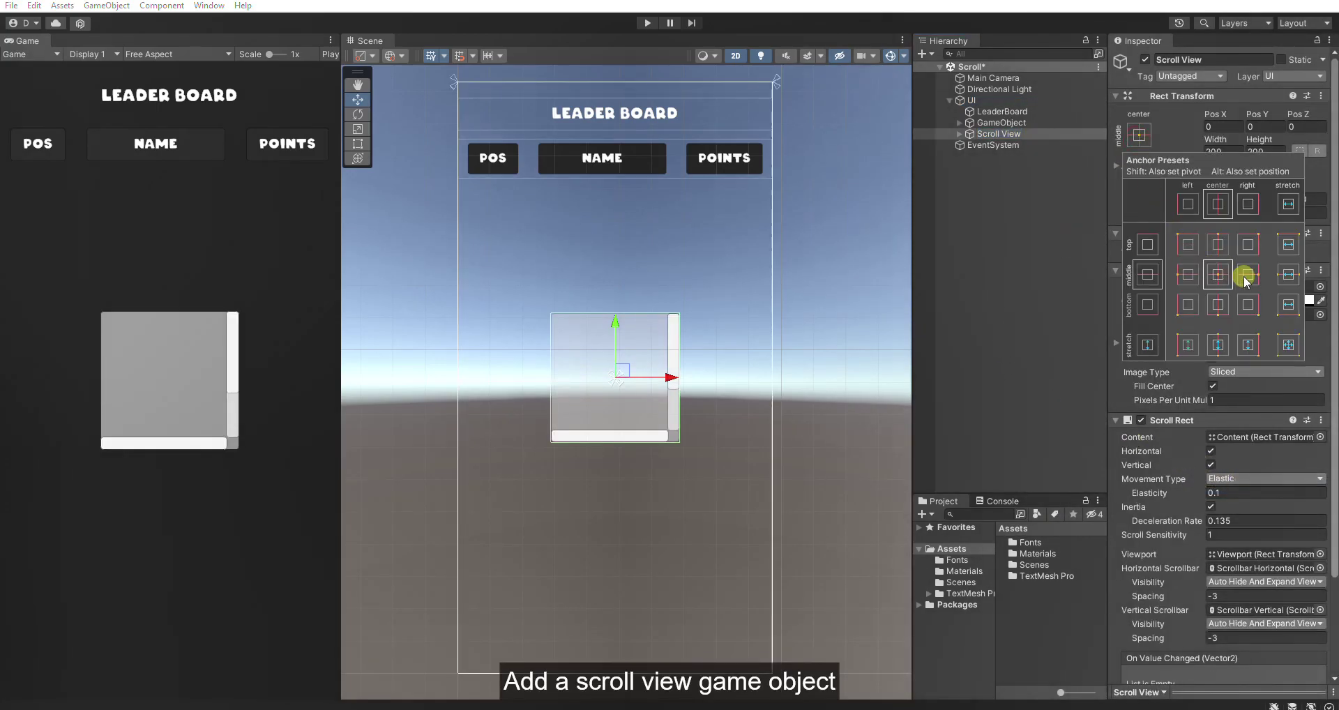
alt+click(1290, 344)
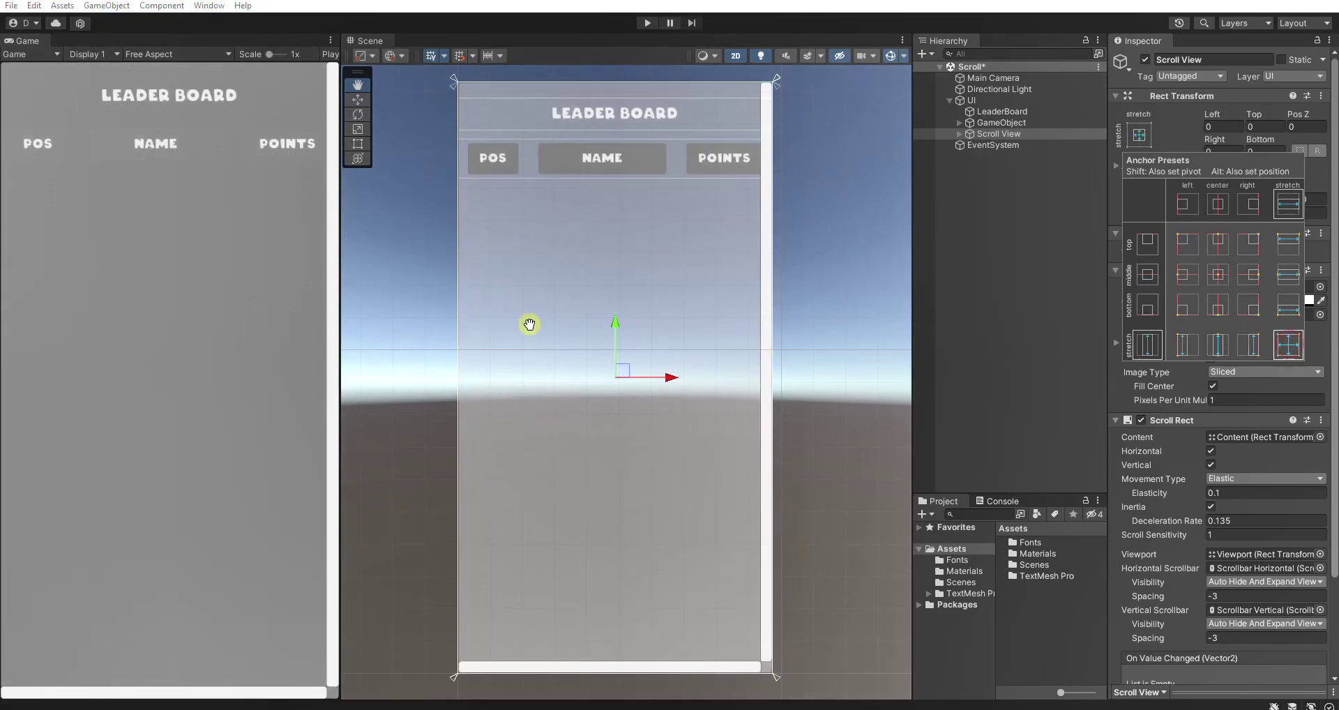
- Use the Rect tool to fit the Scroll View below the header (Top 170.144, Bottom 73.03)
click(358, 143)
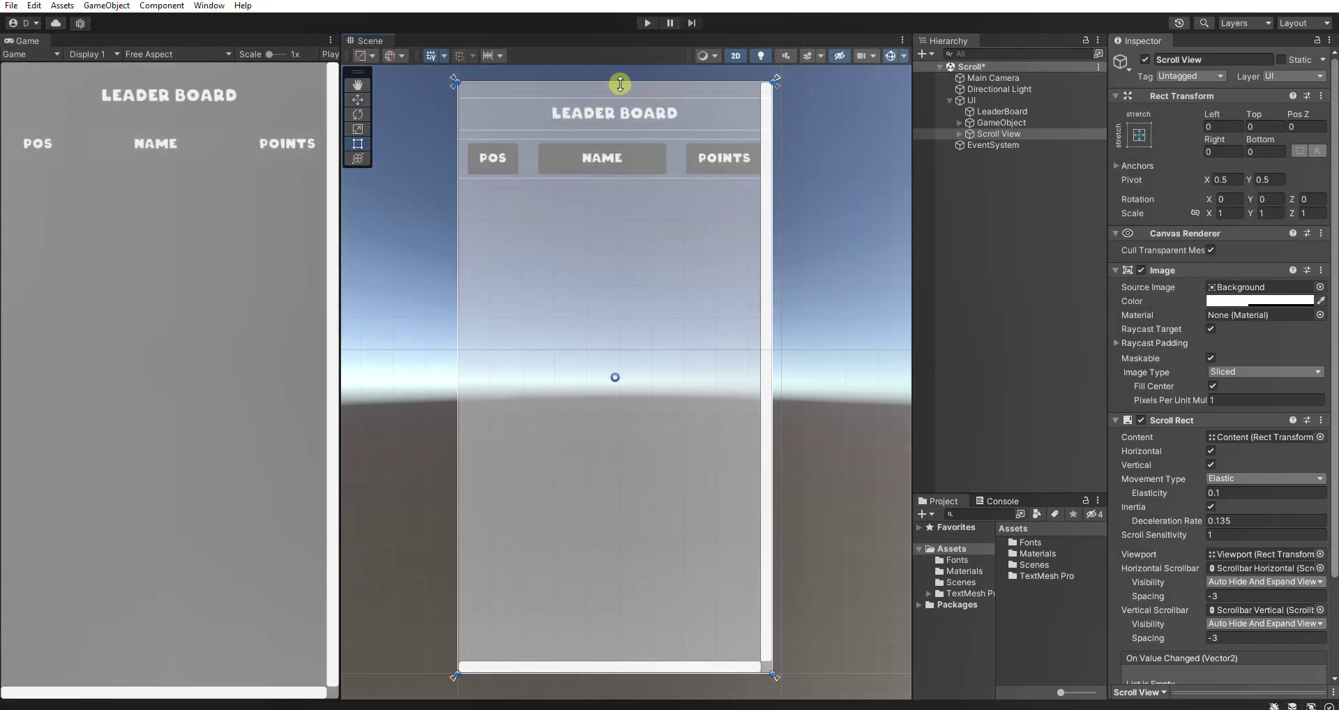
drag(620, 84, 628, 188)
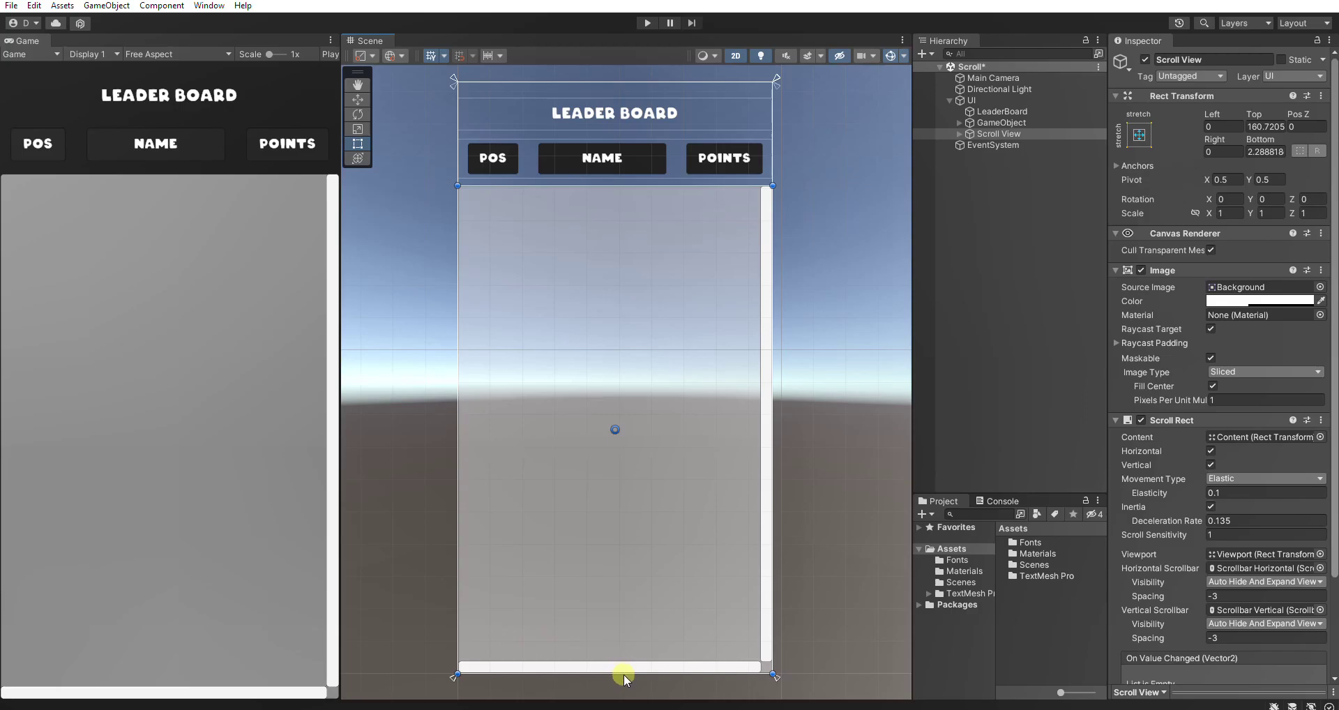
scroll(631, 645, down, 2)
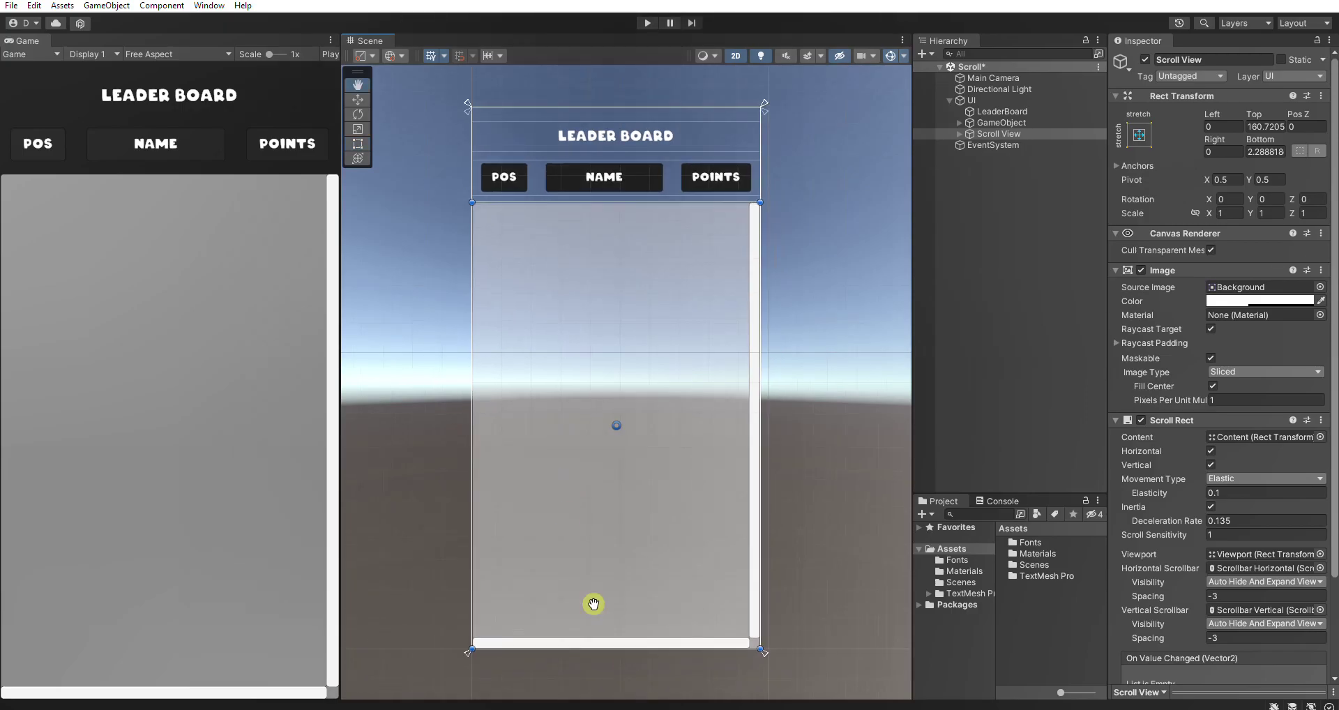
middle_drag(641, 649, 635, 633)
drag(653, 635, 648, 591)
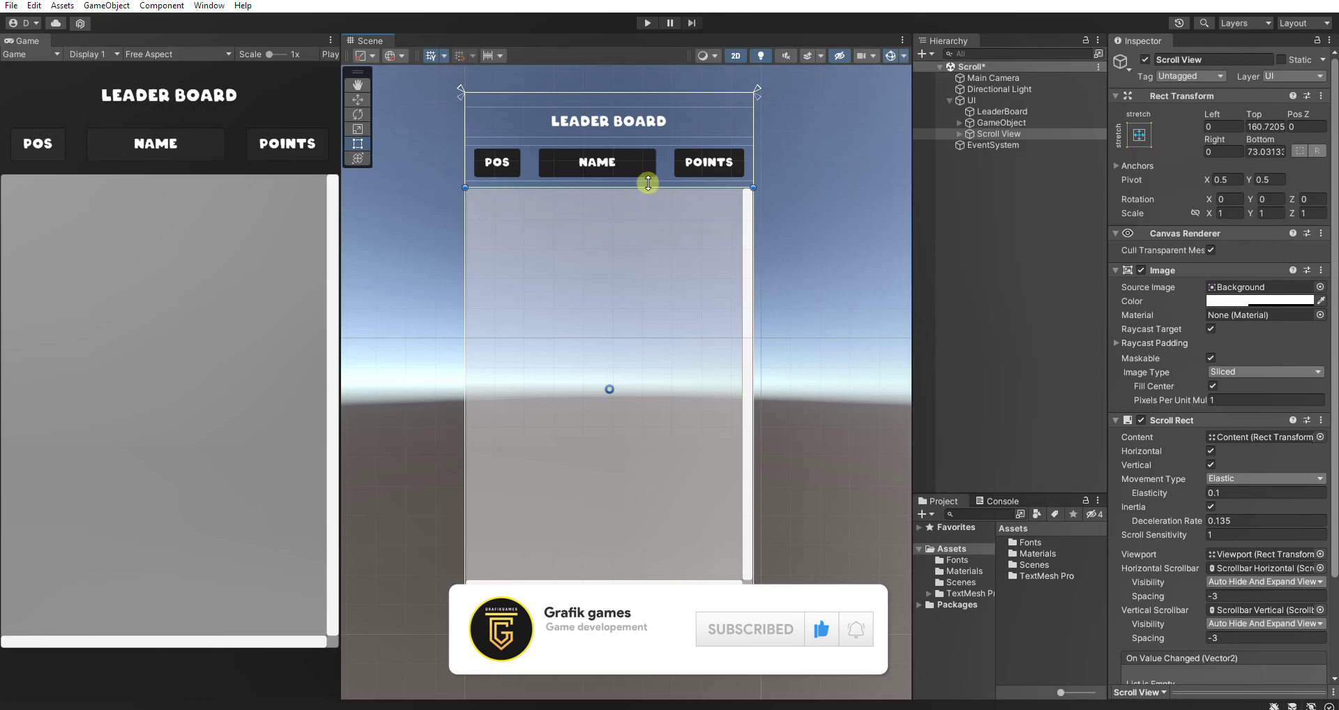
drag(648, 184, 648, 190)
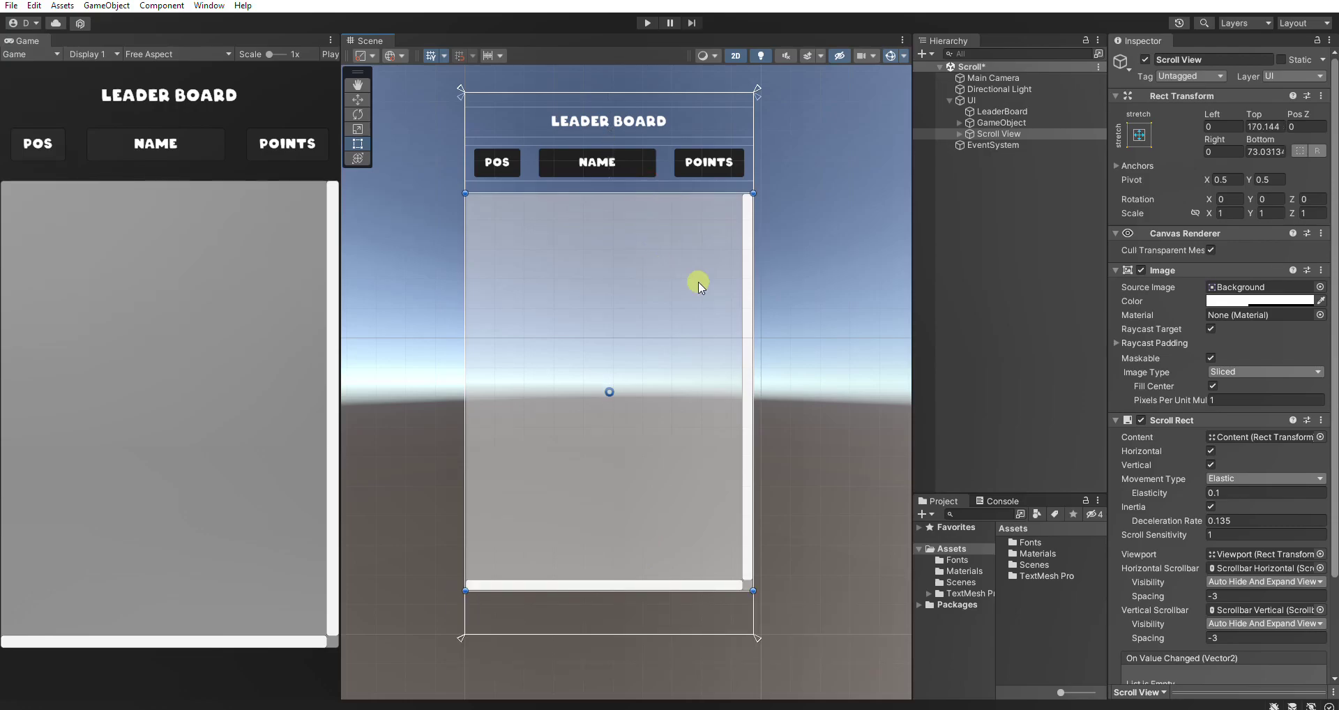
- Untick Horizontal in the Scroll View's Scroll Rect and delete its Scrollbar Horizontal object
click(1005, 132)
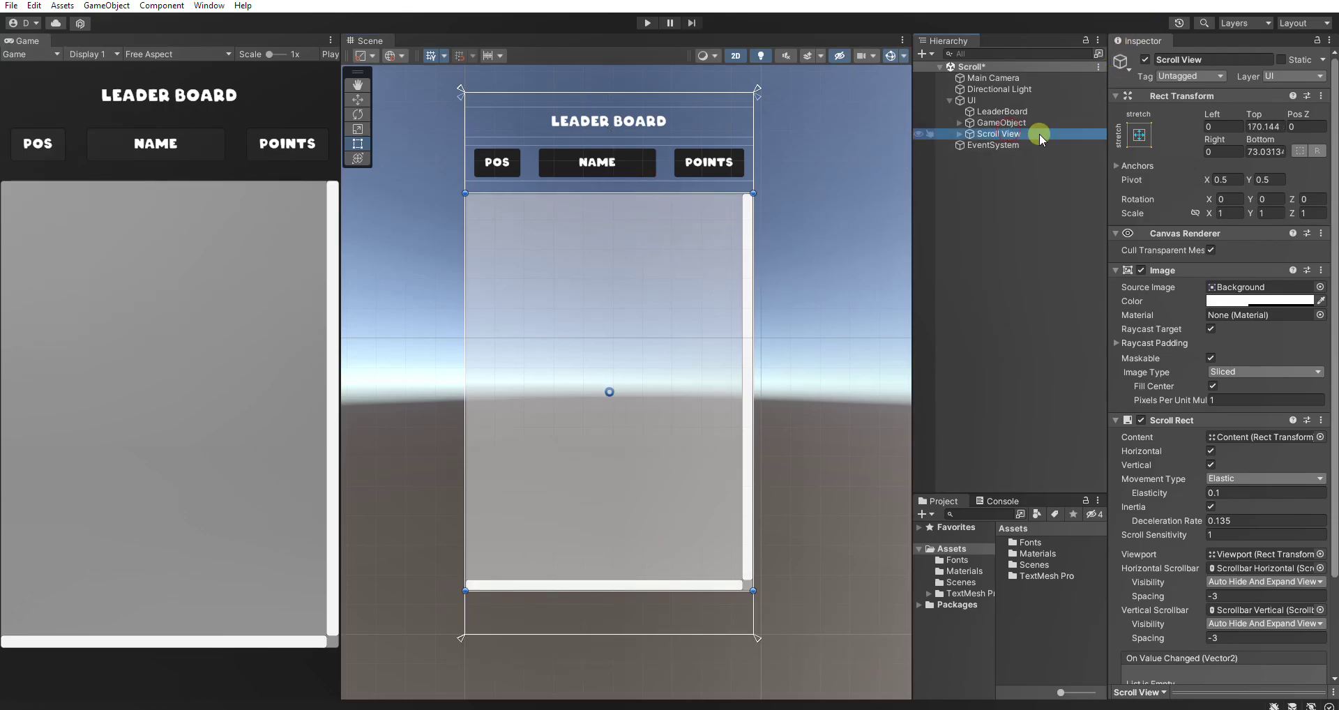
click(1209, 451)
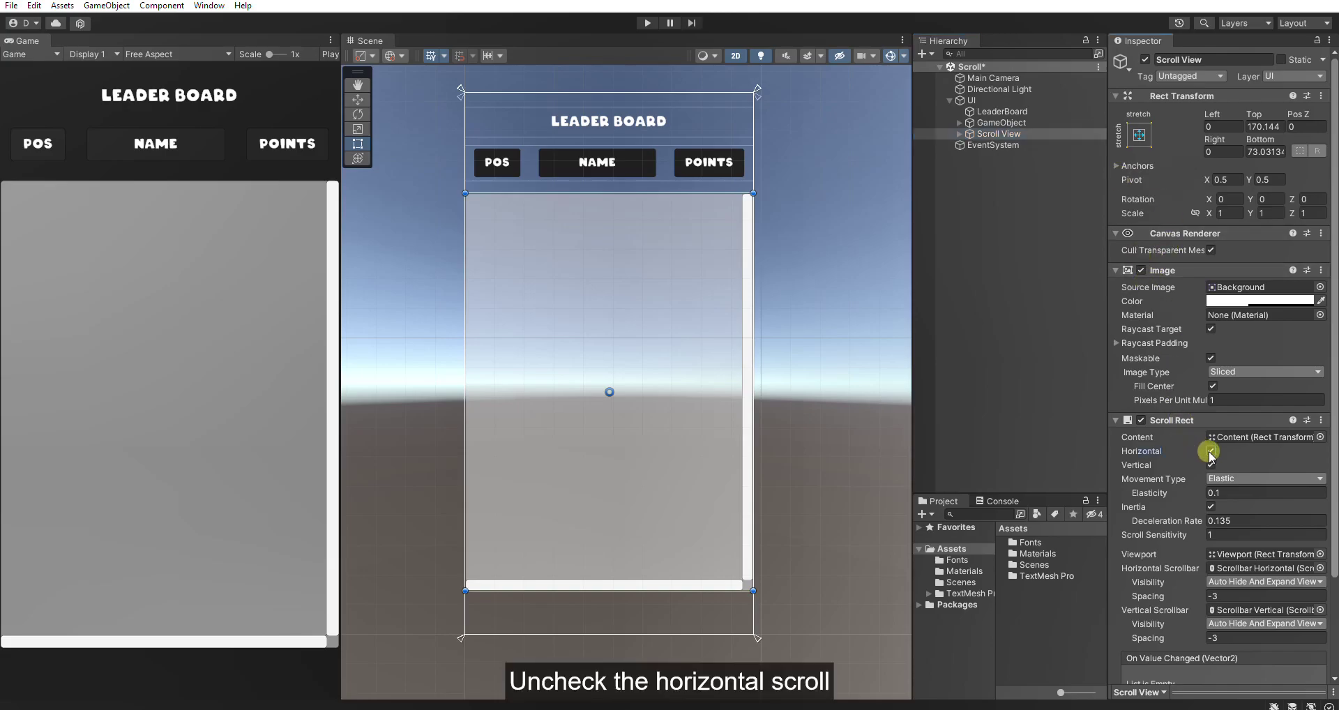
click(959, 133)
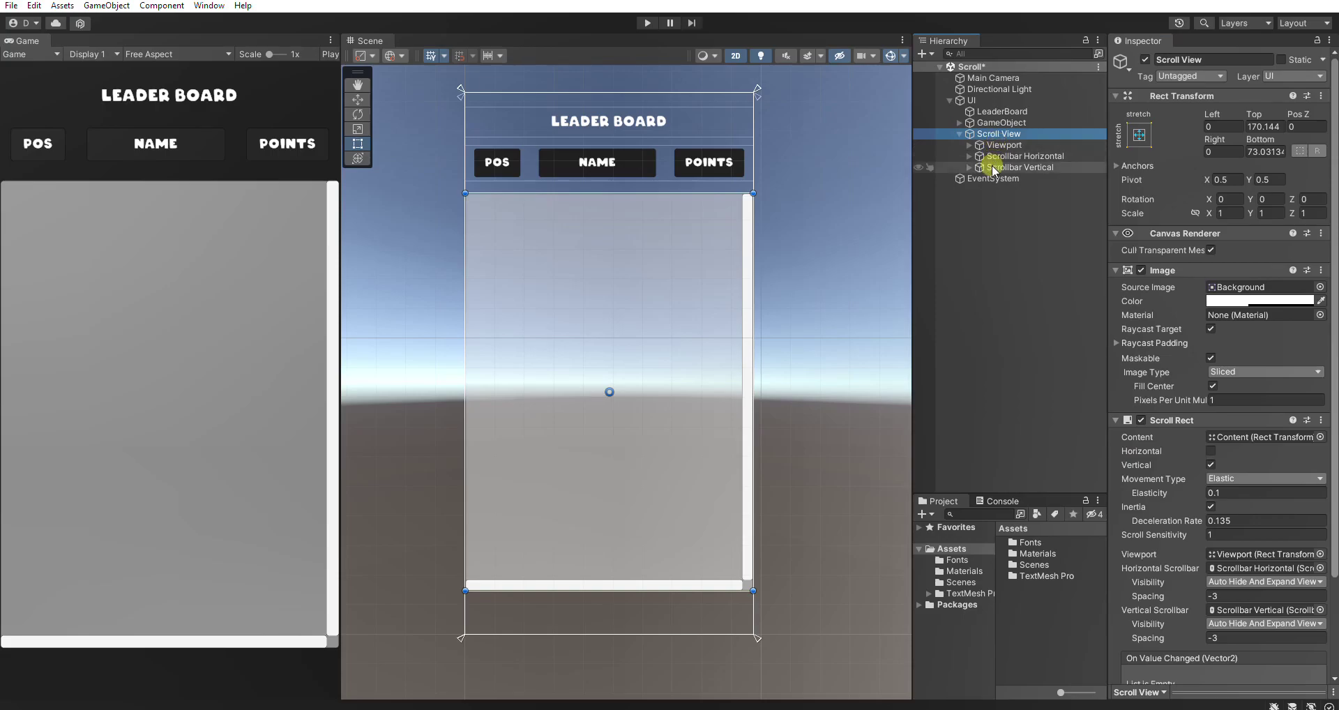
click(1008, 156)
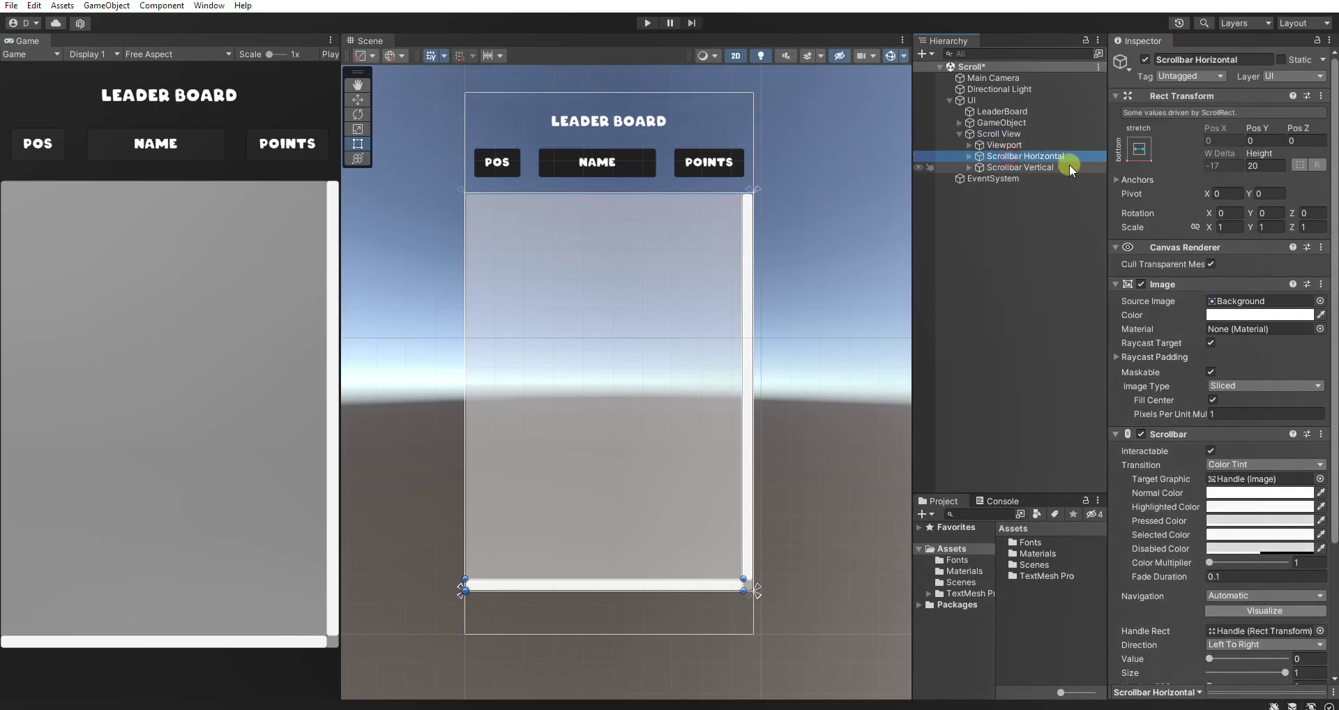
key(Delete)
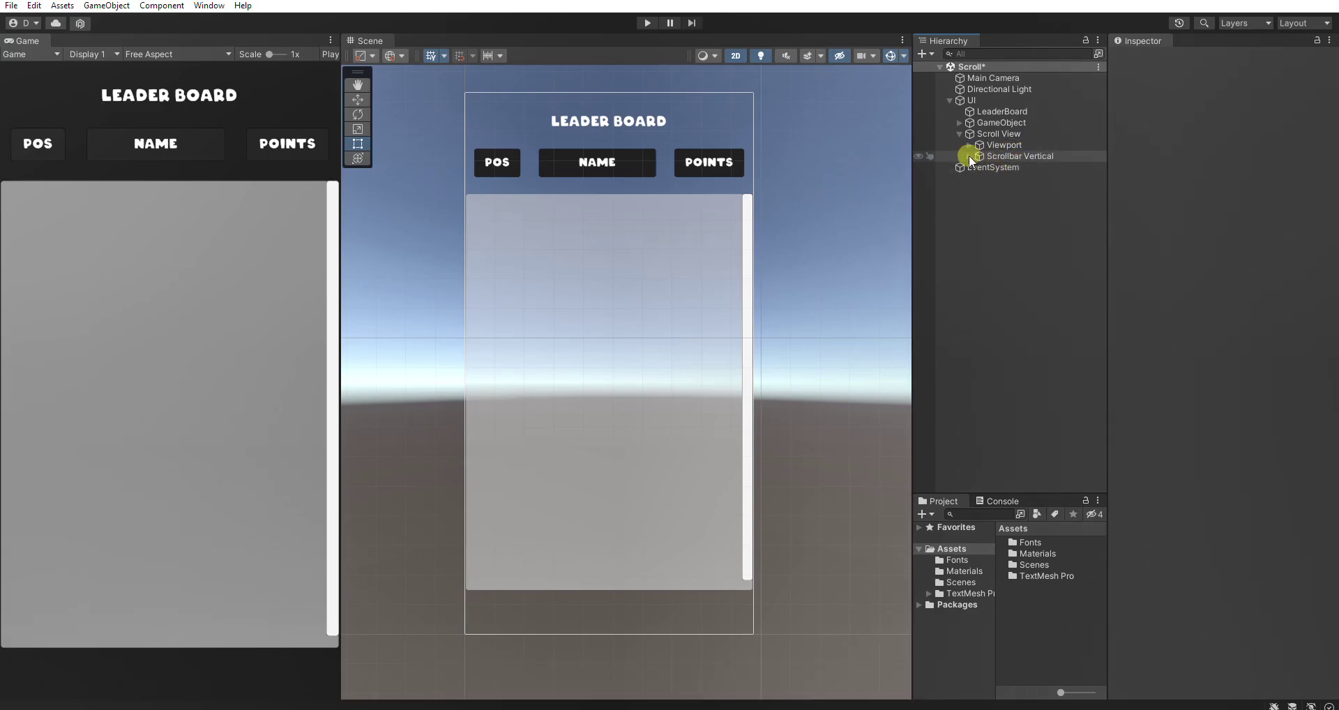
- Change the Scroll View background colour and set its source image to InputFieldBackground
click(1002, 133)
click(1219, 305)
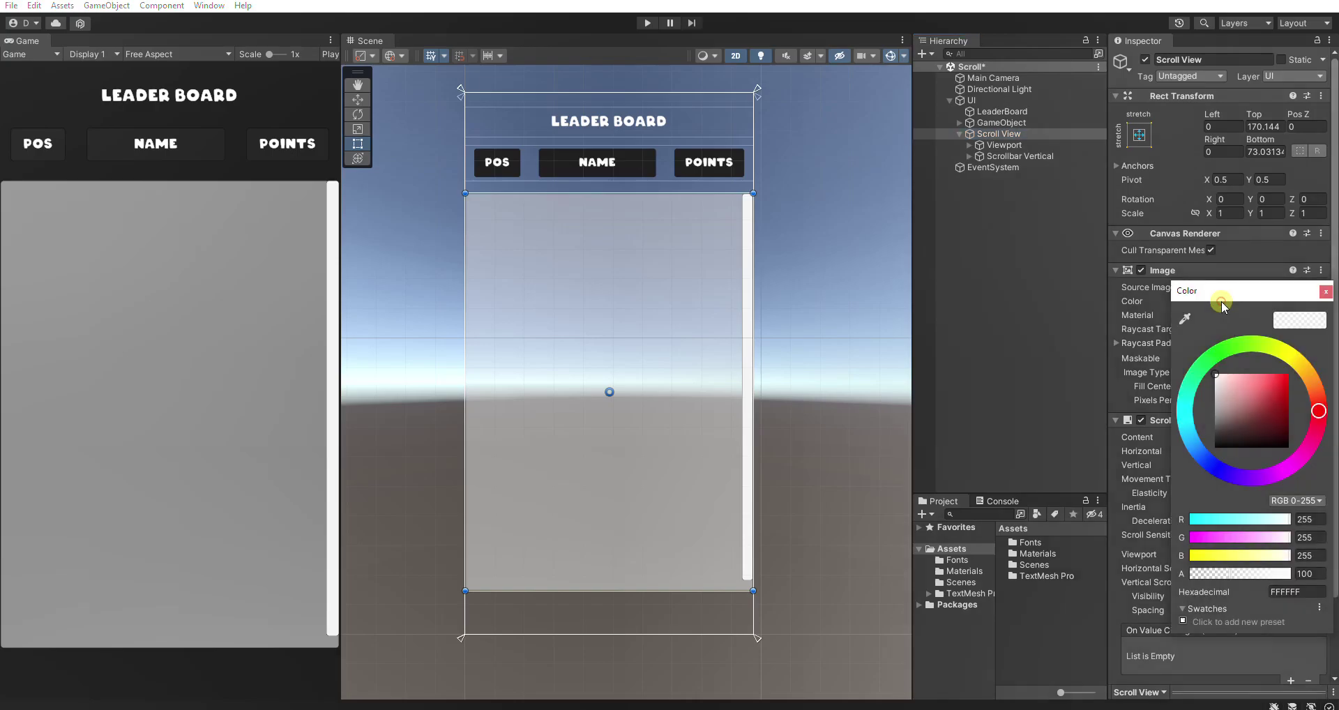
drag(1220, 433, 1209, 442)
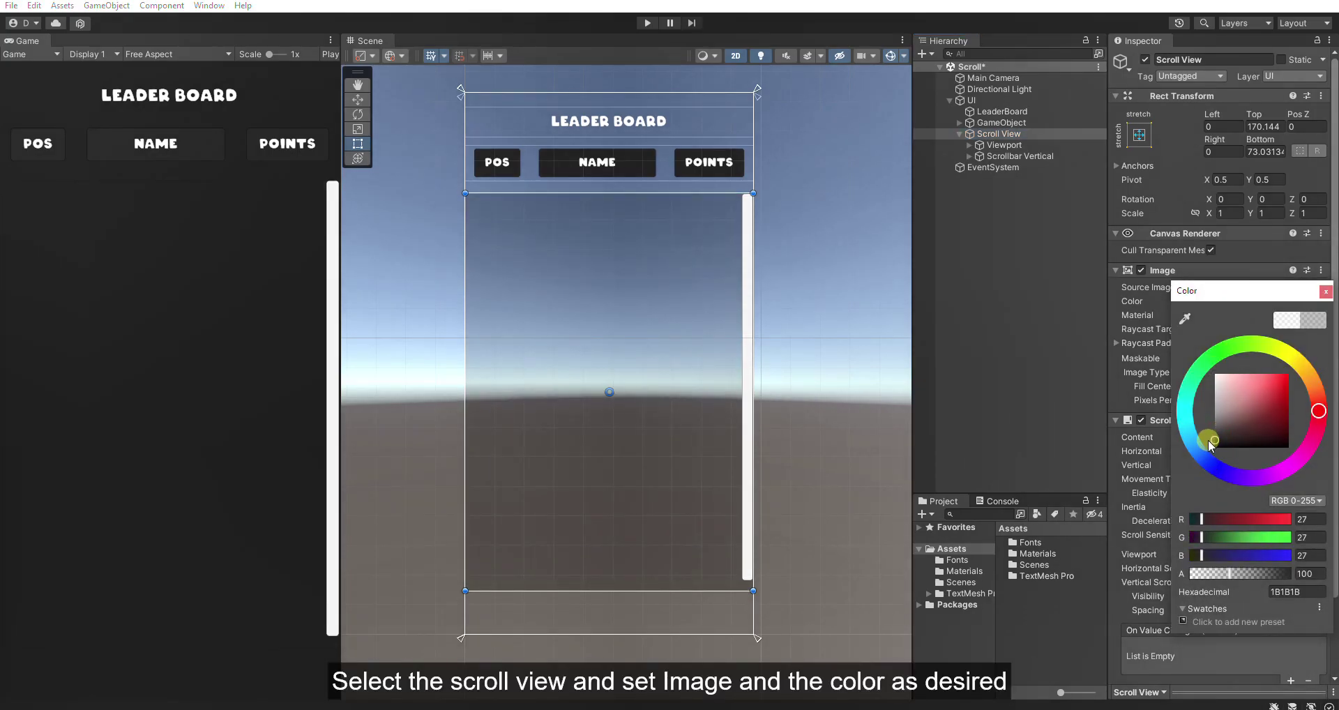
click(1324, 292)
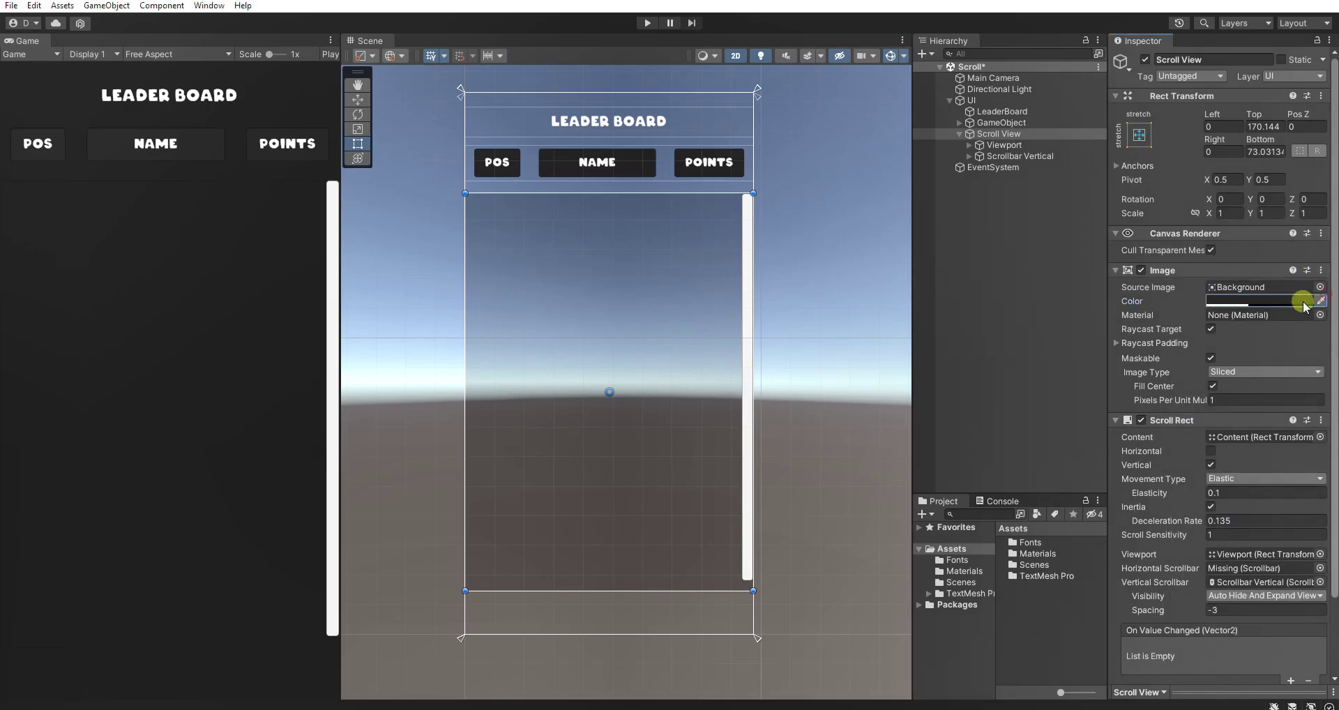
click(1318, 287)
click(922, 592)
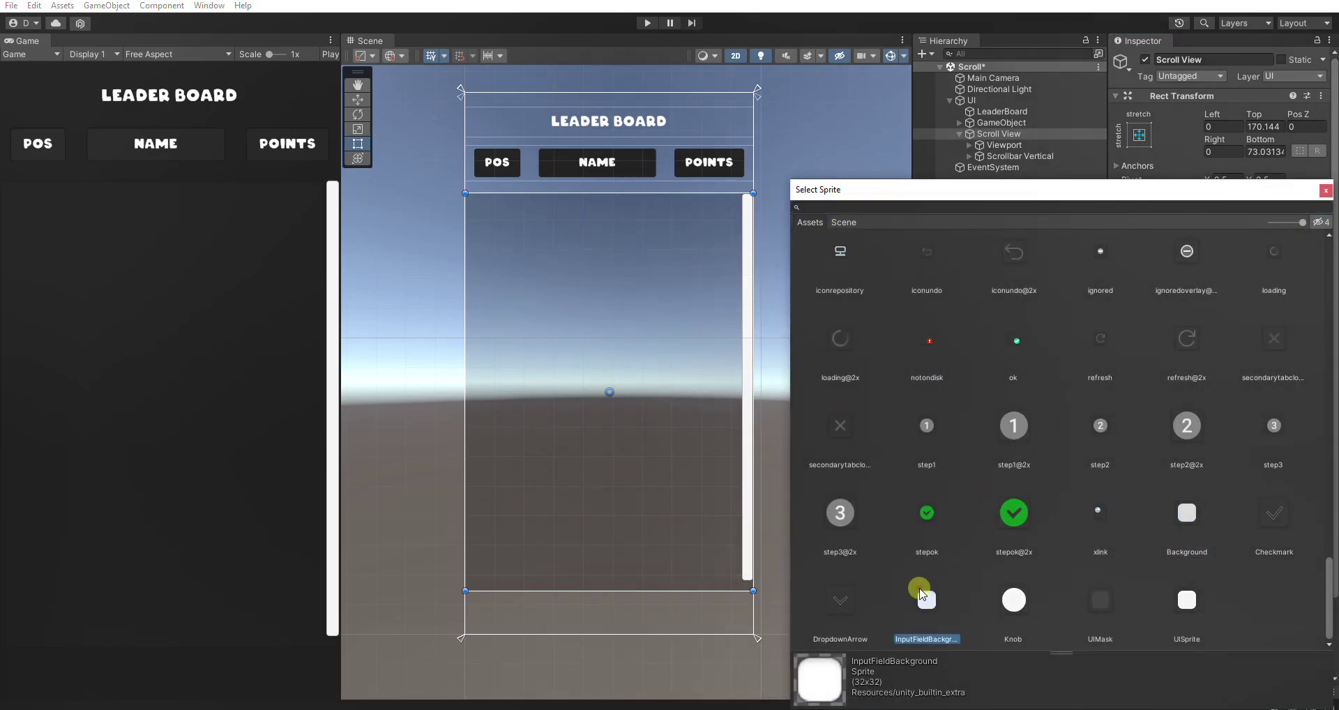
click(1326, 190)
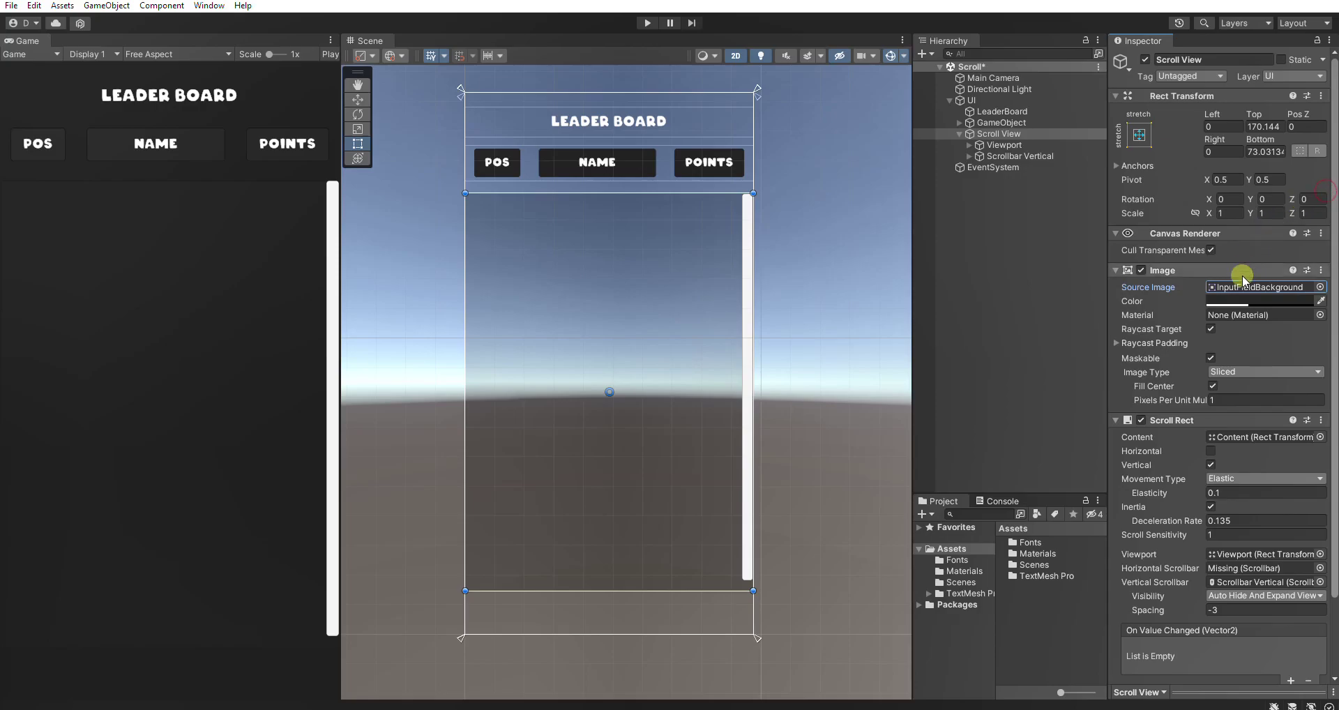
- Readjust the Scroll View background colour and set its Left offset to 5
click(1244, 301)
drag(1228, 413, 1214, 446)
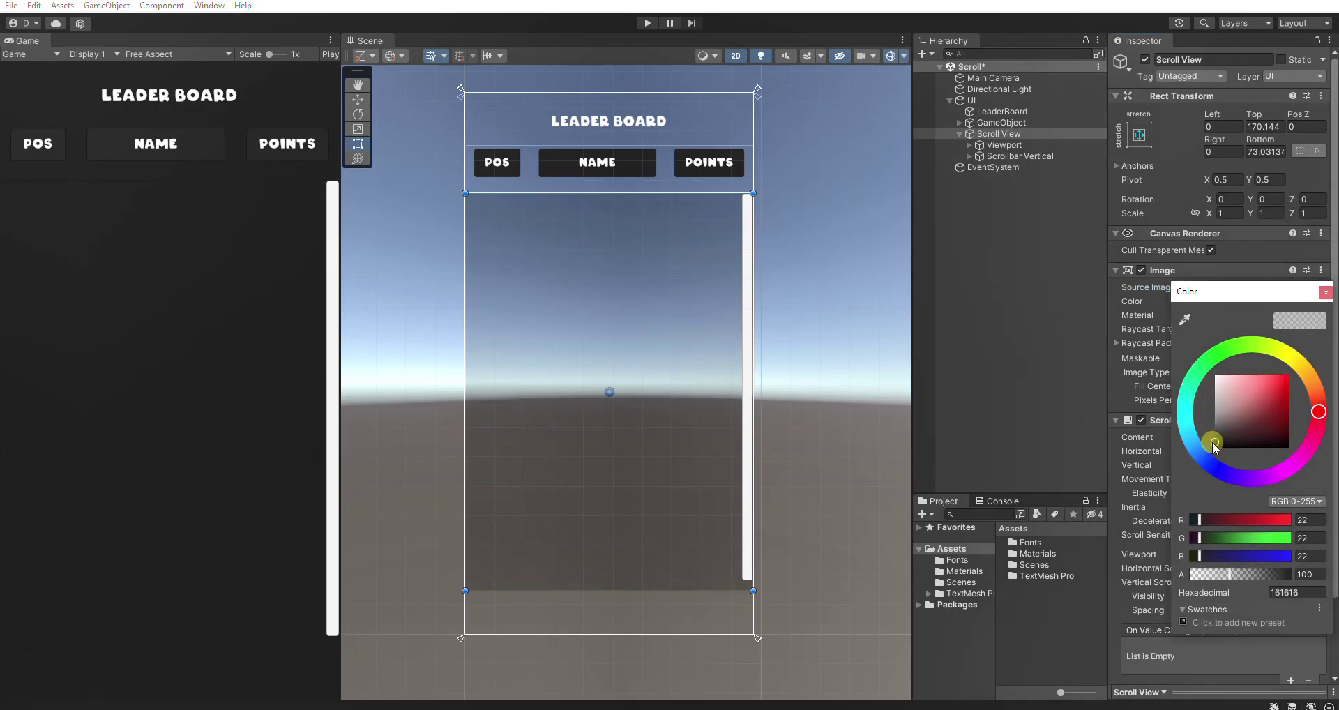
click(1225, 124)
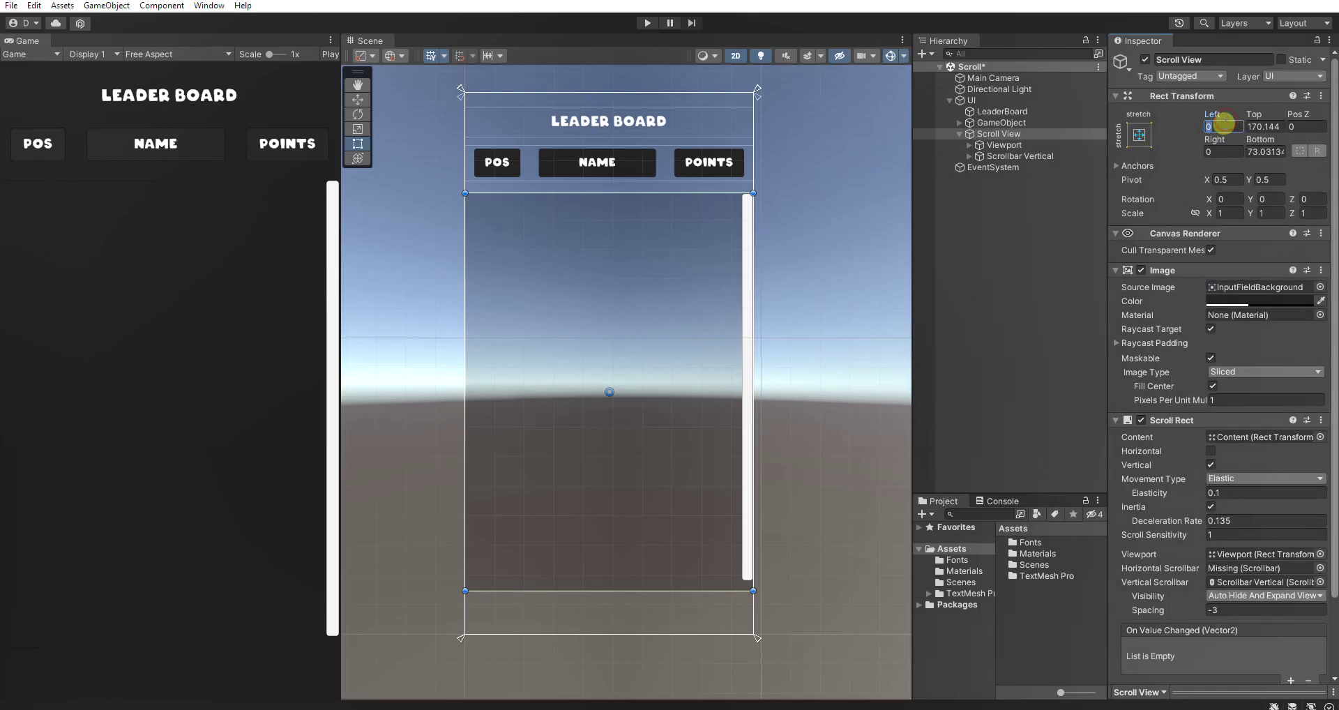
text(5)
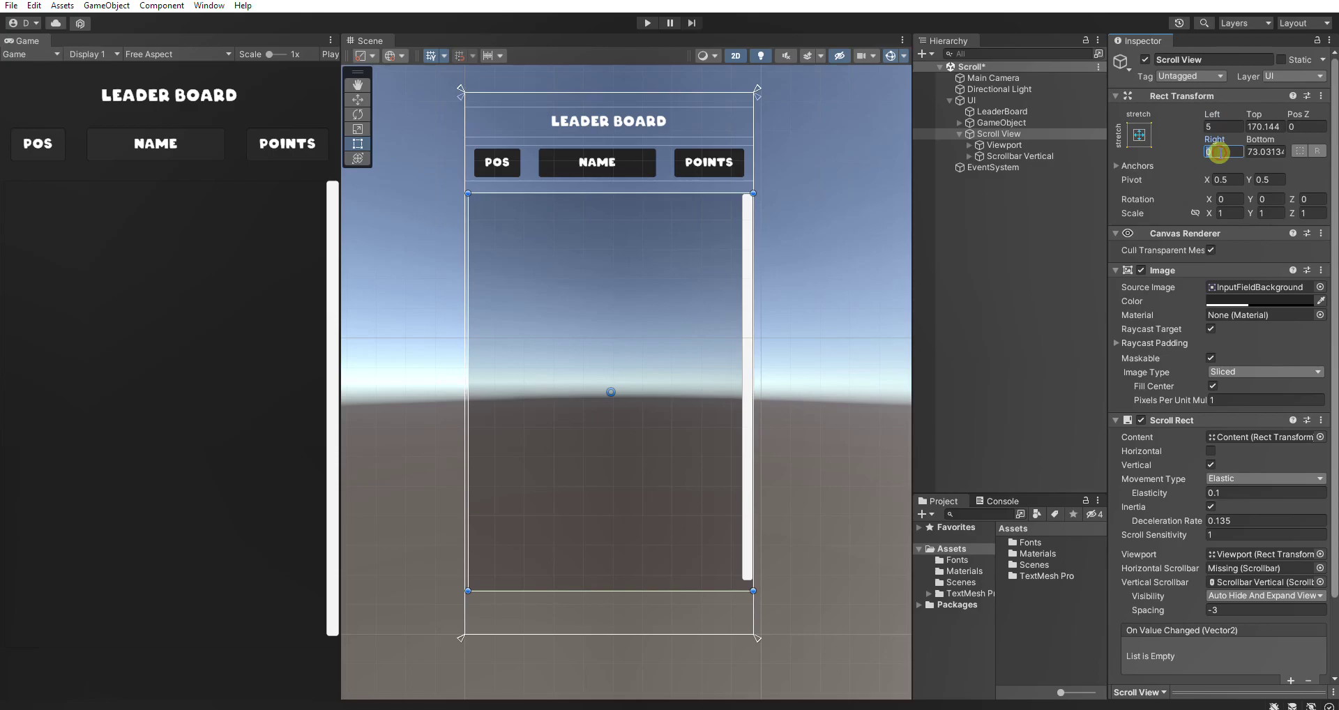
text(5)
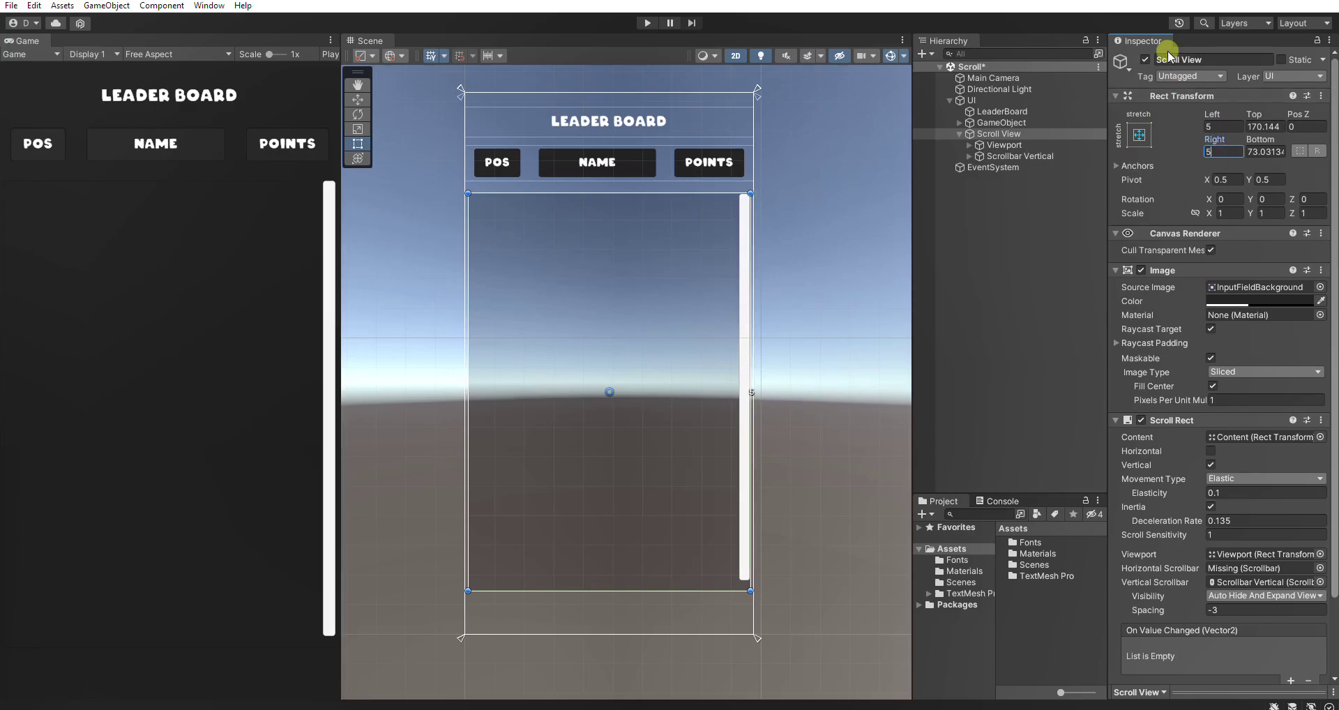
- Set the Scrollbar Vertical image colour to near-black 252424
click(970, 156)
click(997, 154)
click(1254, 302)
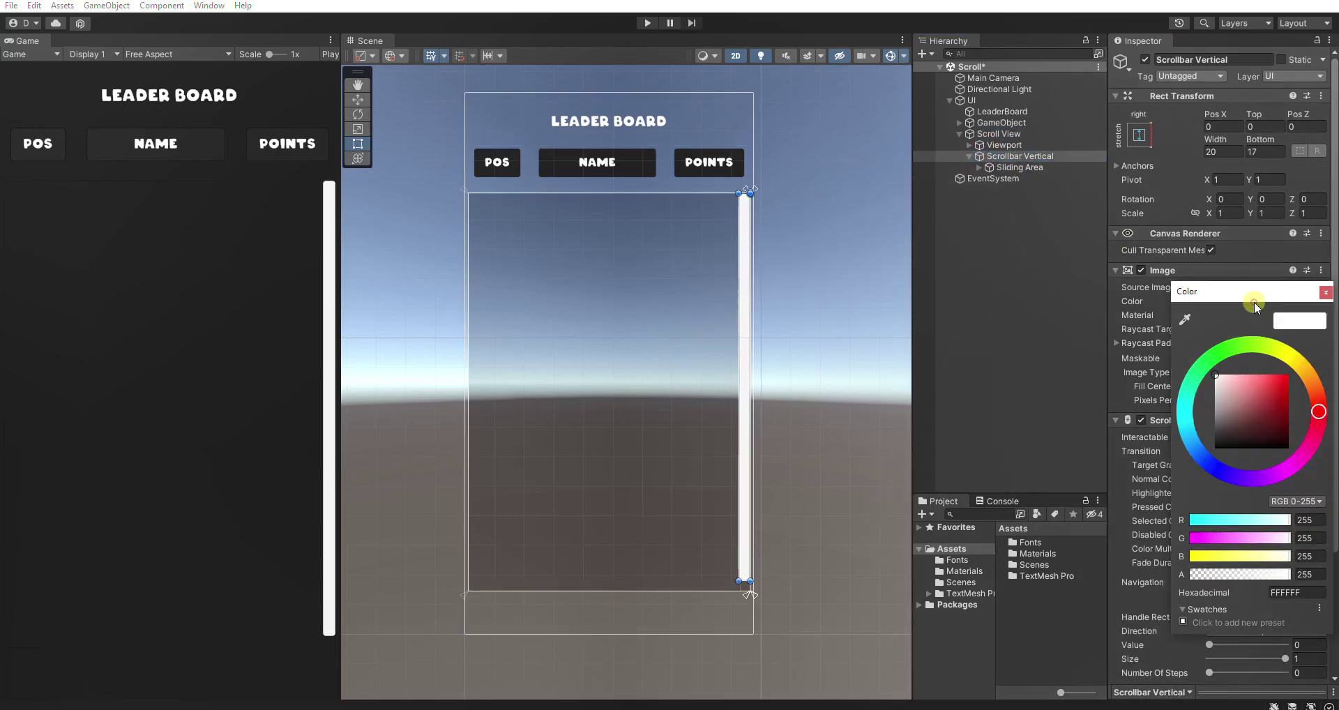
click(1217, 438)
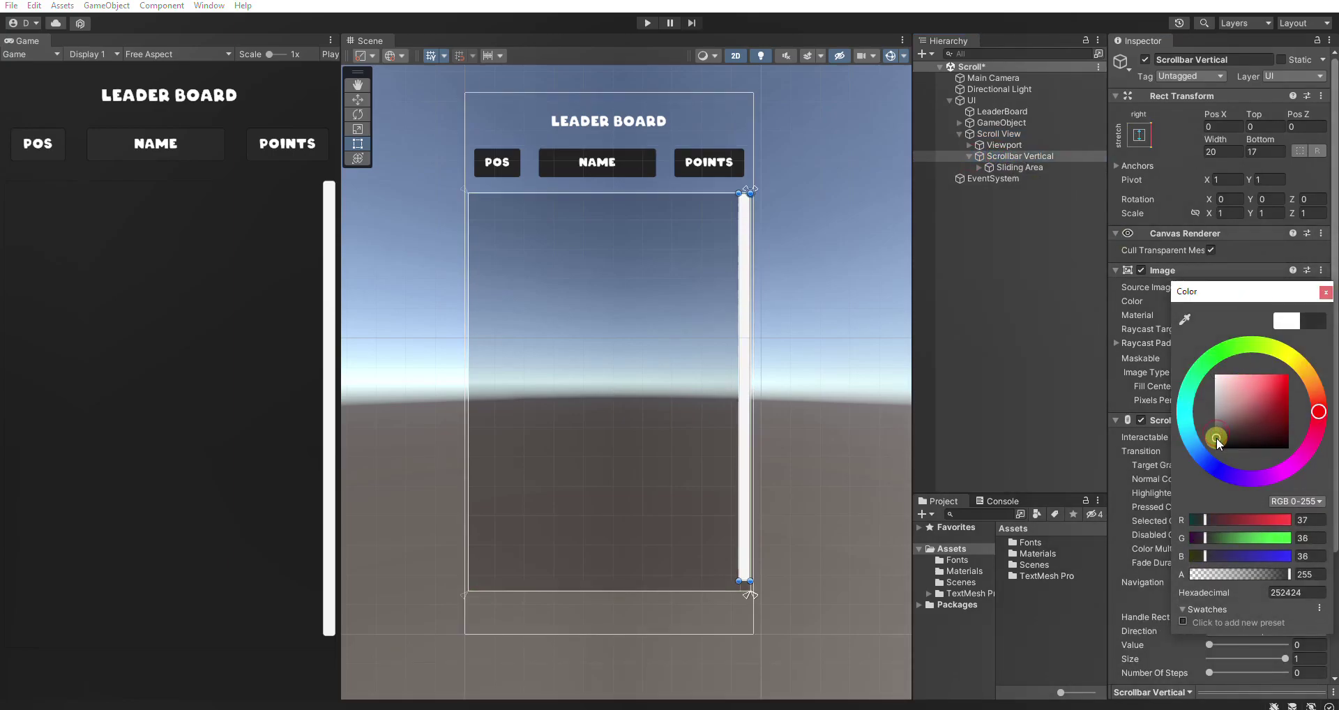
click(1325, 292)
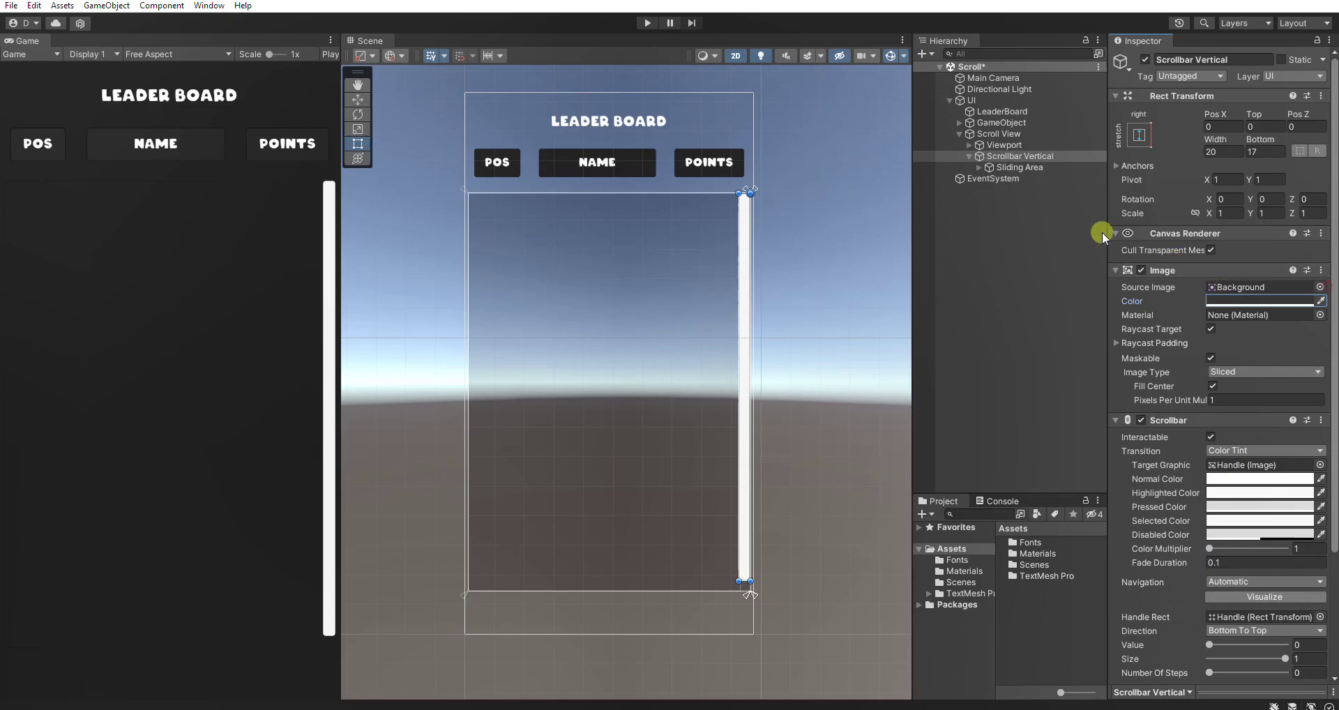
- Set the scrollbar's Sliding Area Handle colour to dark grey 555555
click(1018, 167)
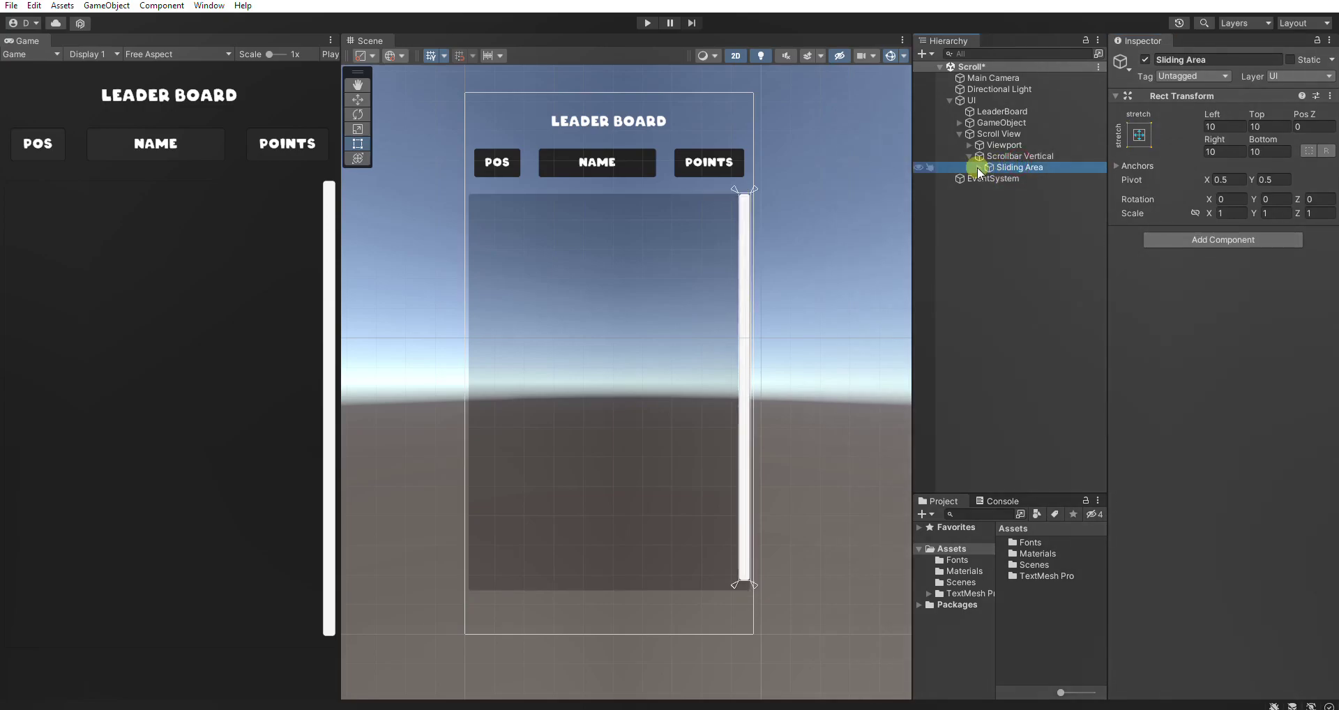
click(979, 168)
click(1013, 178)
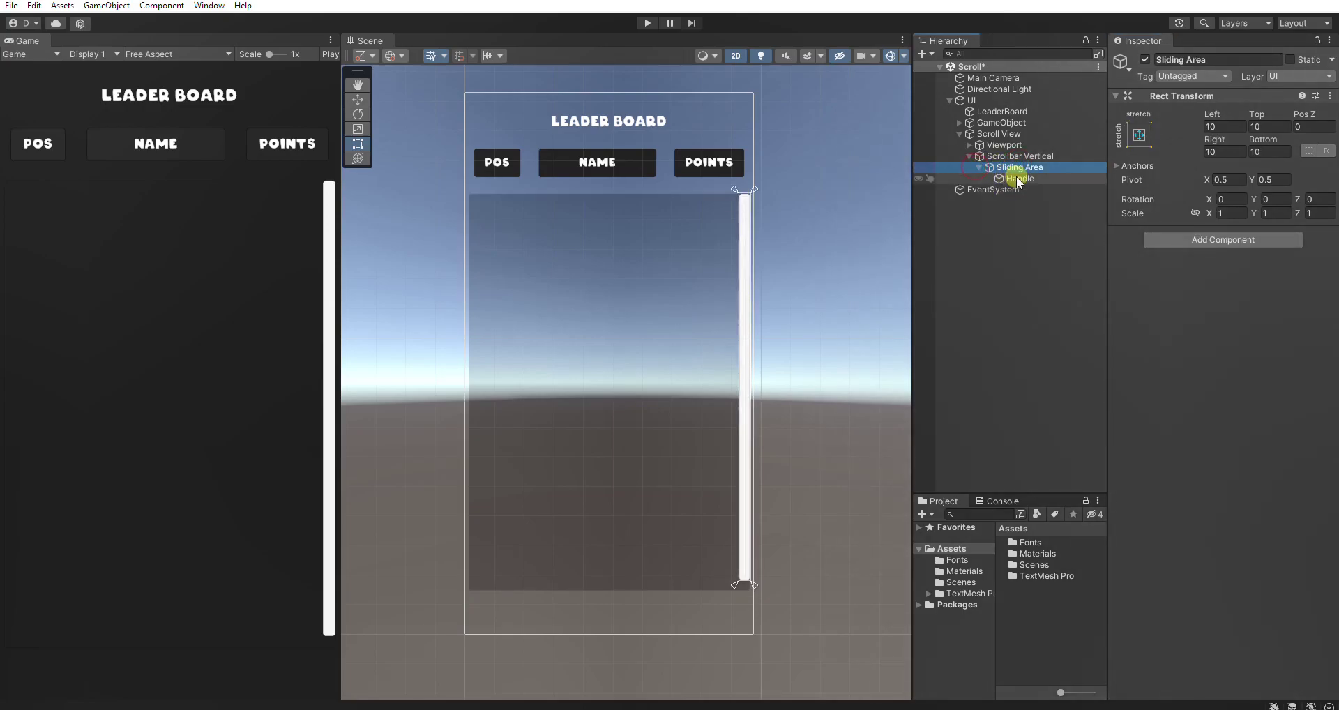
click(1219, 314)
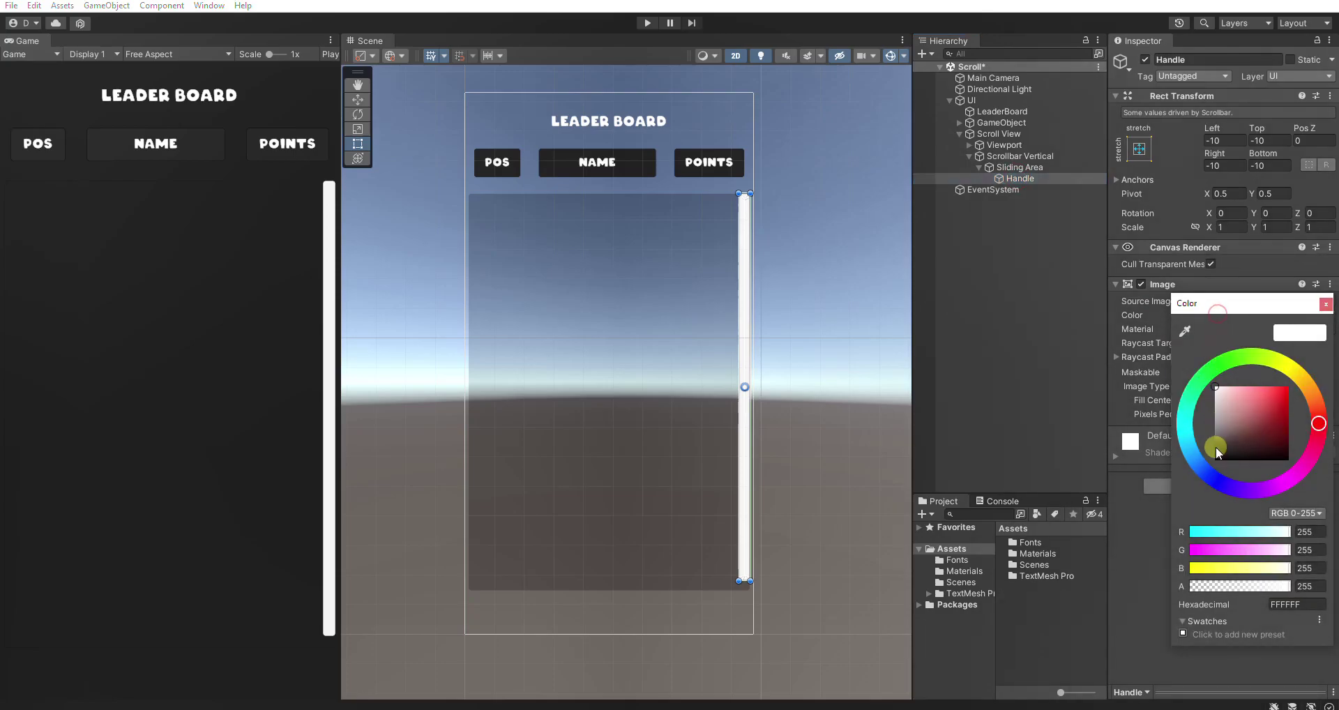
mouse_move(1223, 433)
mouse_down()
mouse_move(1193, 417)
mouse_move(1196, 438)
mouse_up()
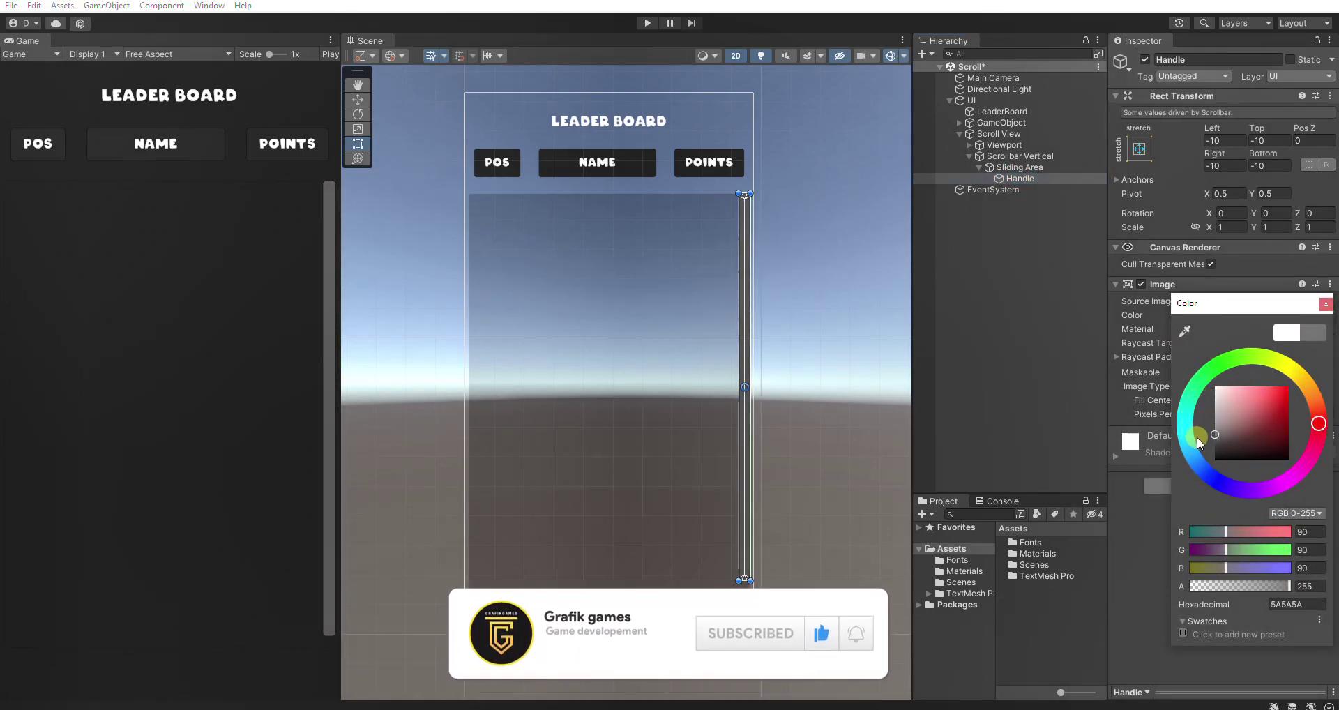
click(1325, 303)
click(981, 168)
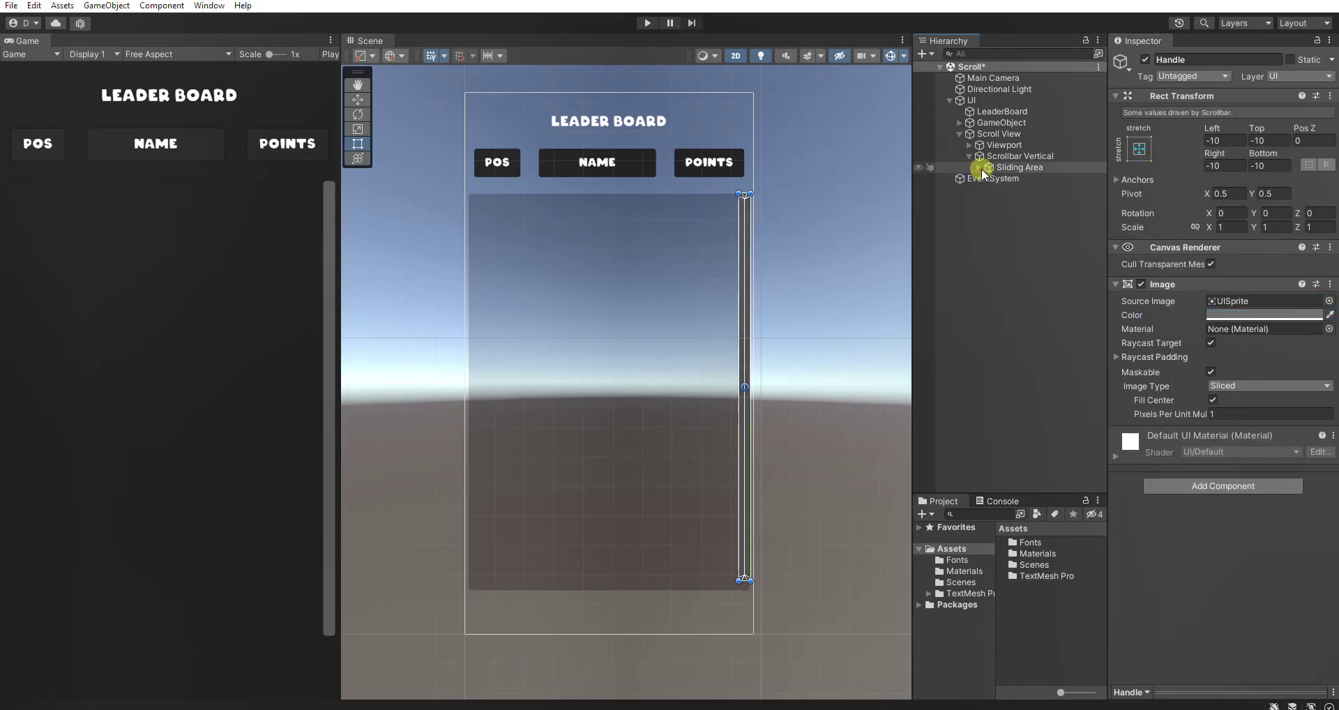
- Select the Viewport's Content object and stretch it down to a Height of about 672
click(969, 158)
click(1008, 145)
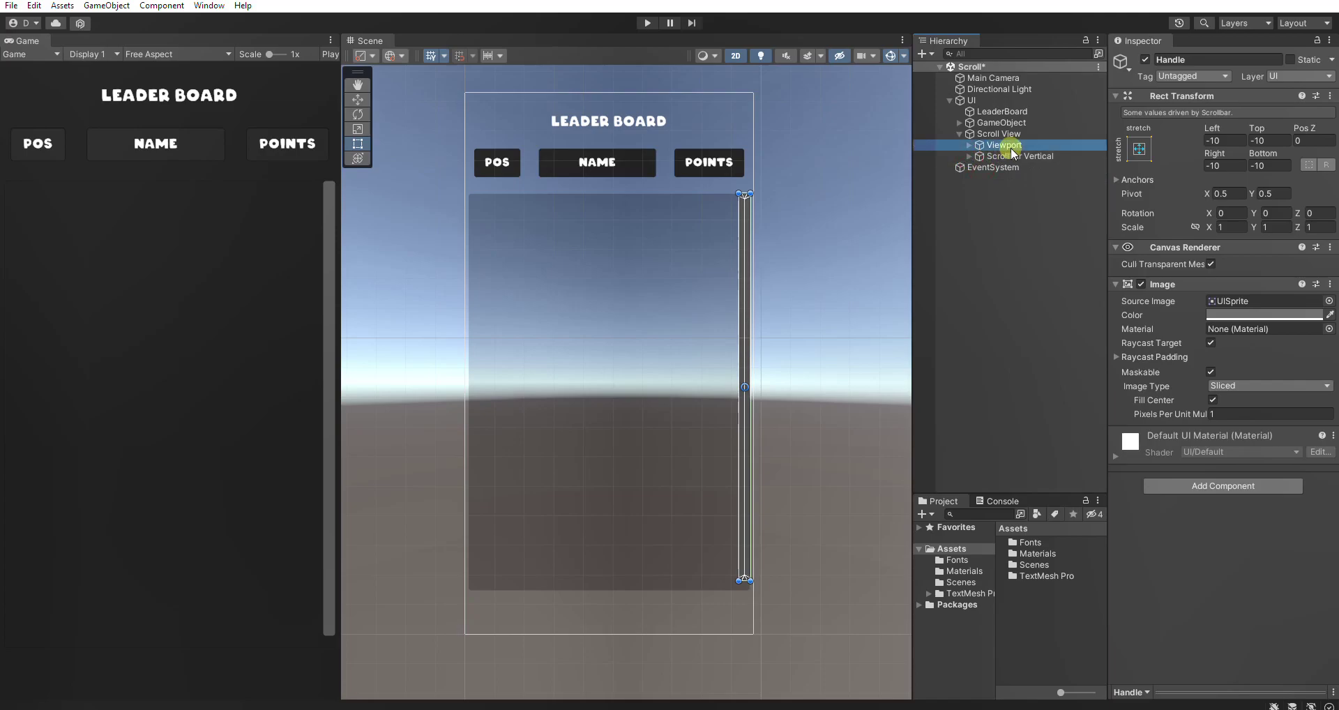
click(969, 144)
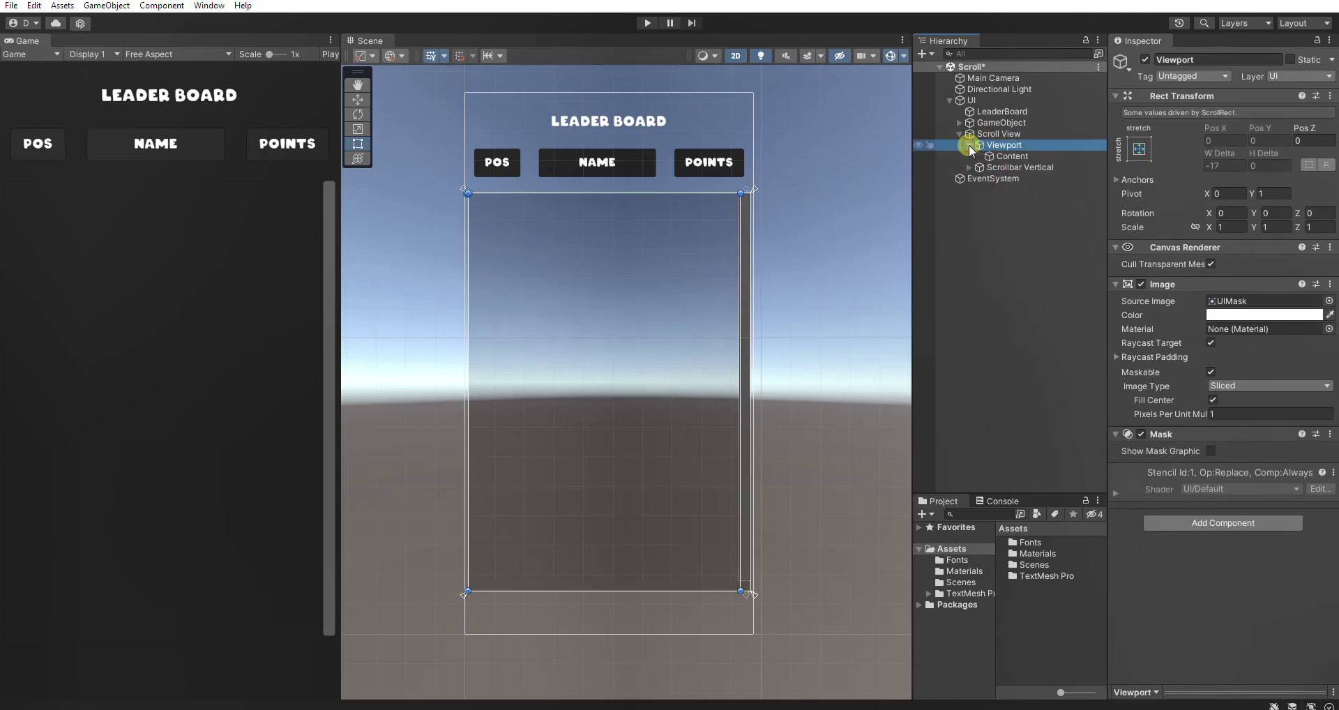
click(1036, 154)
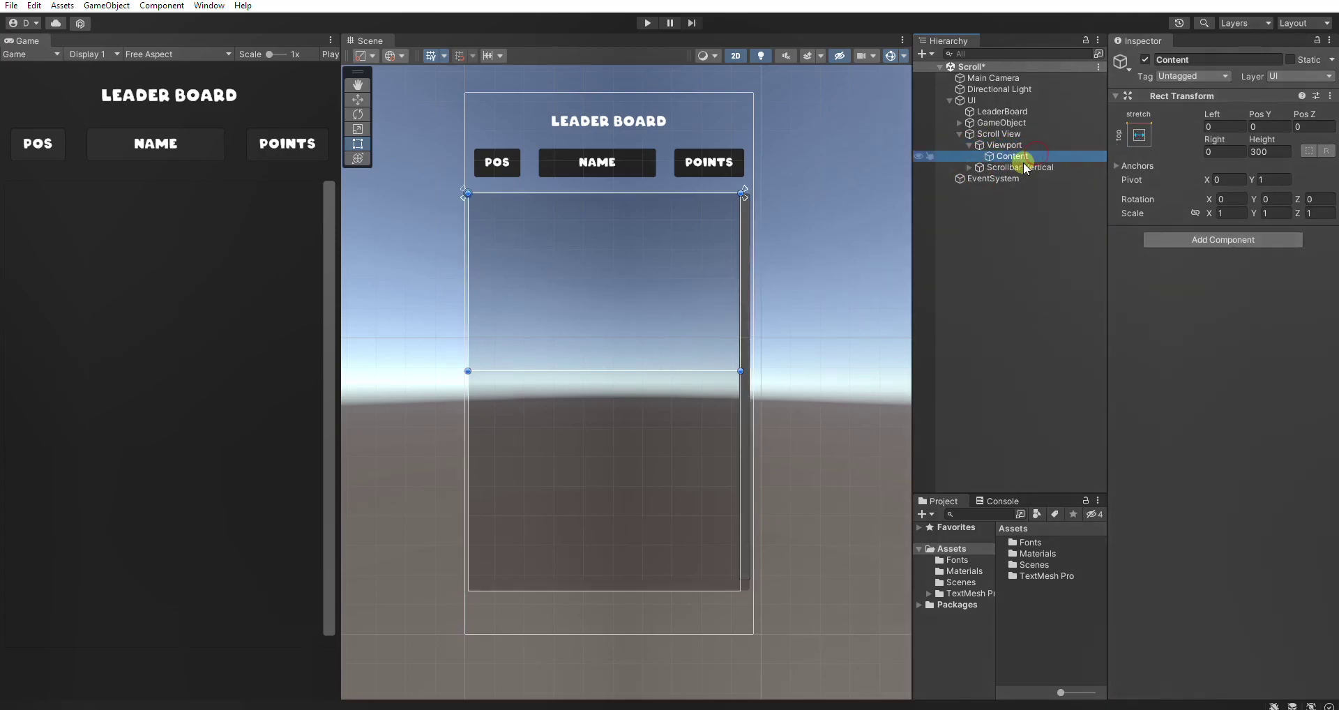
middle_drag(719, 258, 712, 215)
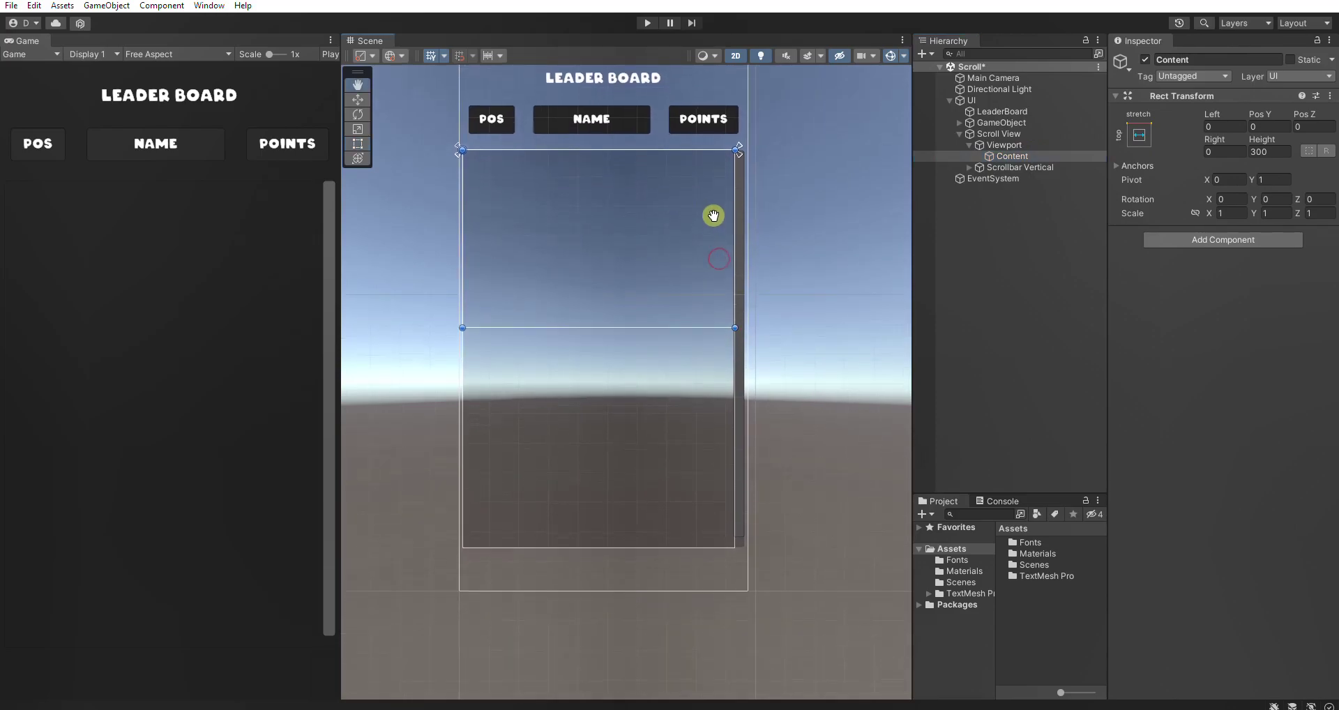
drag(648, 327, 657, 547)
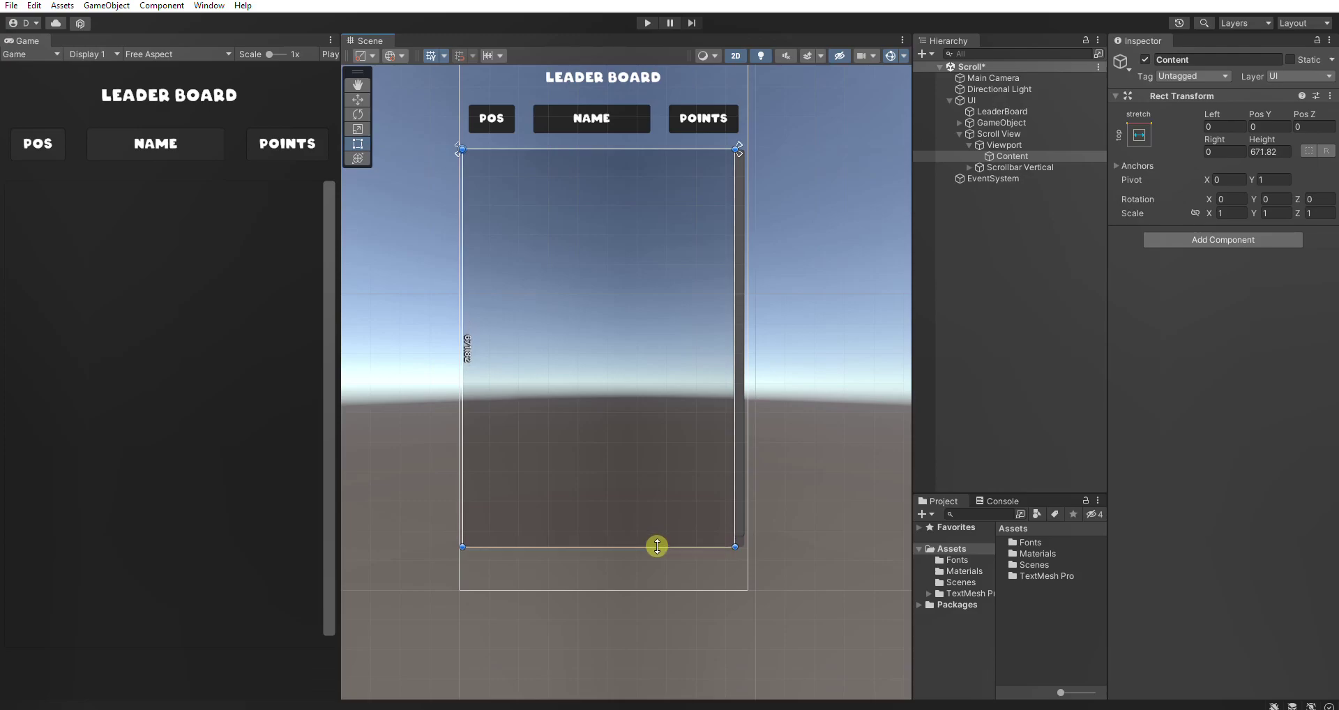
click(1035, 156)
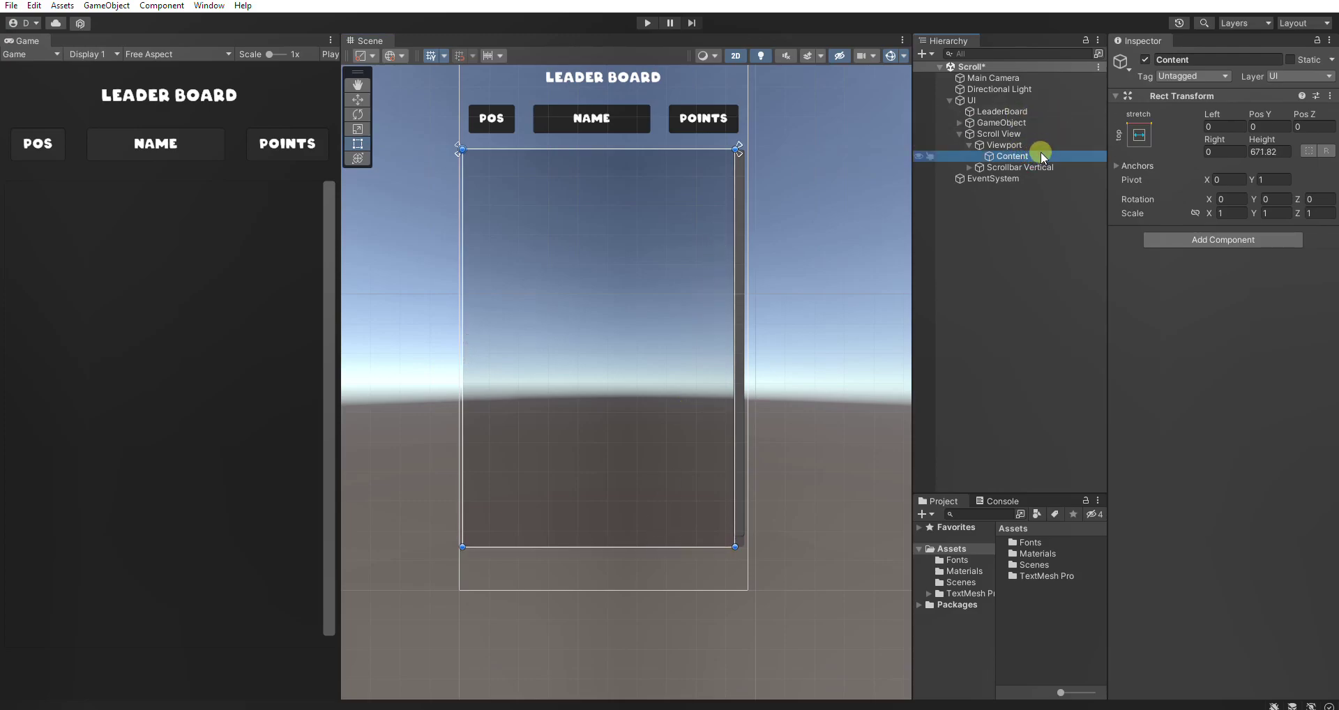
- Create an empty GameObject inside Content
right_click(1041, 157)
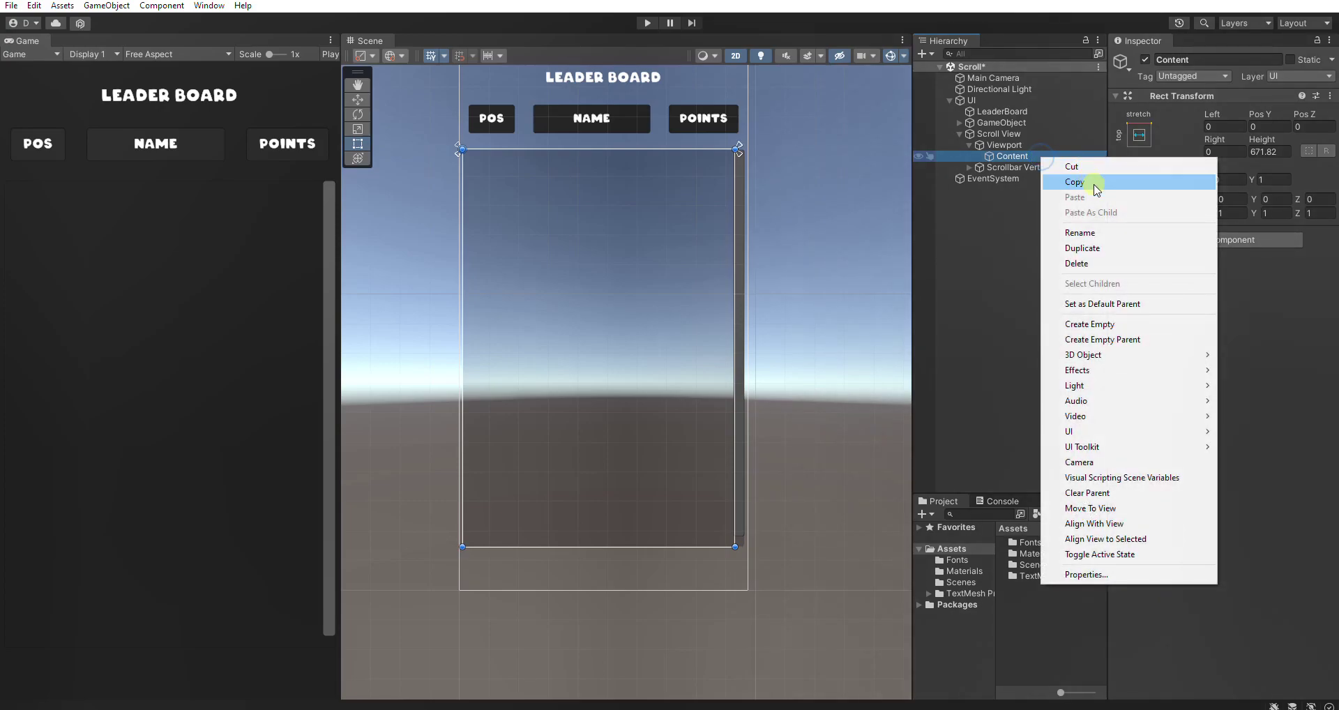
click(1095, 325)
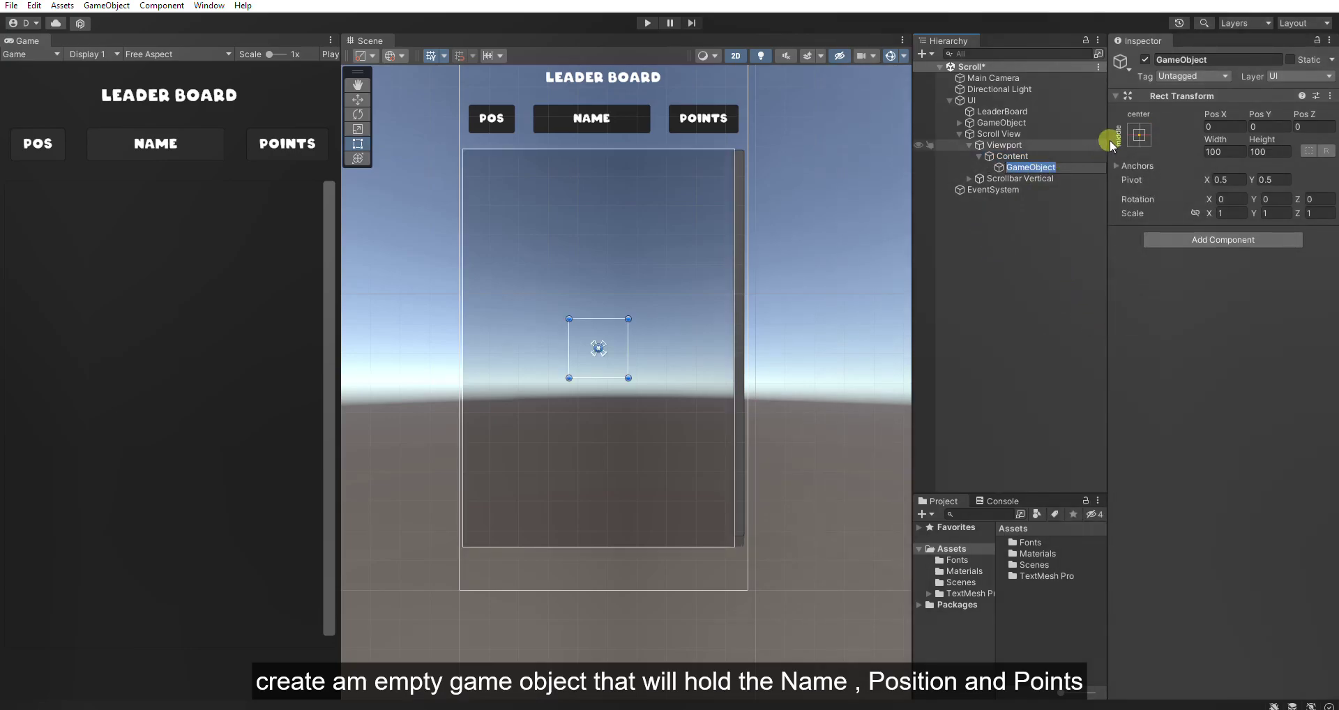
click(1139, 135)
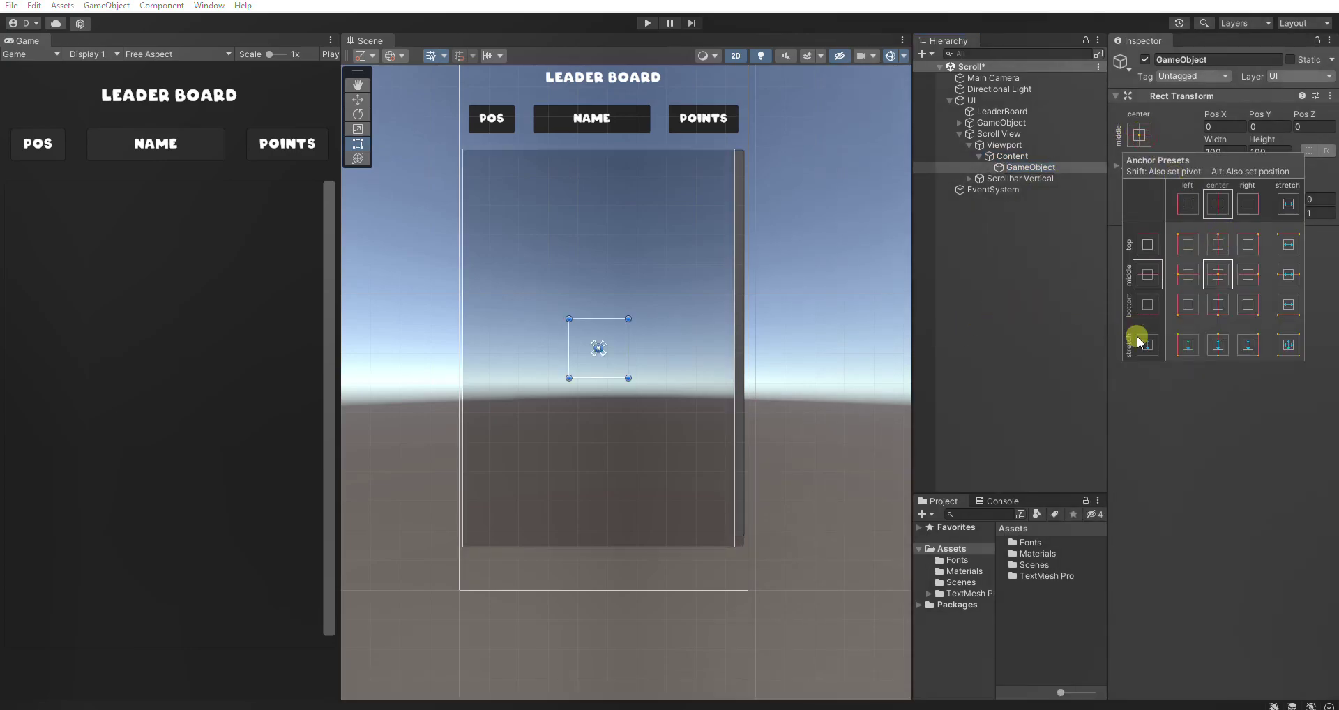
click(1178, 446)
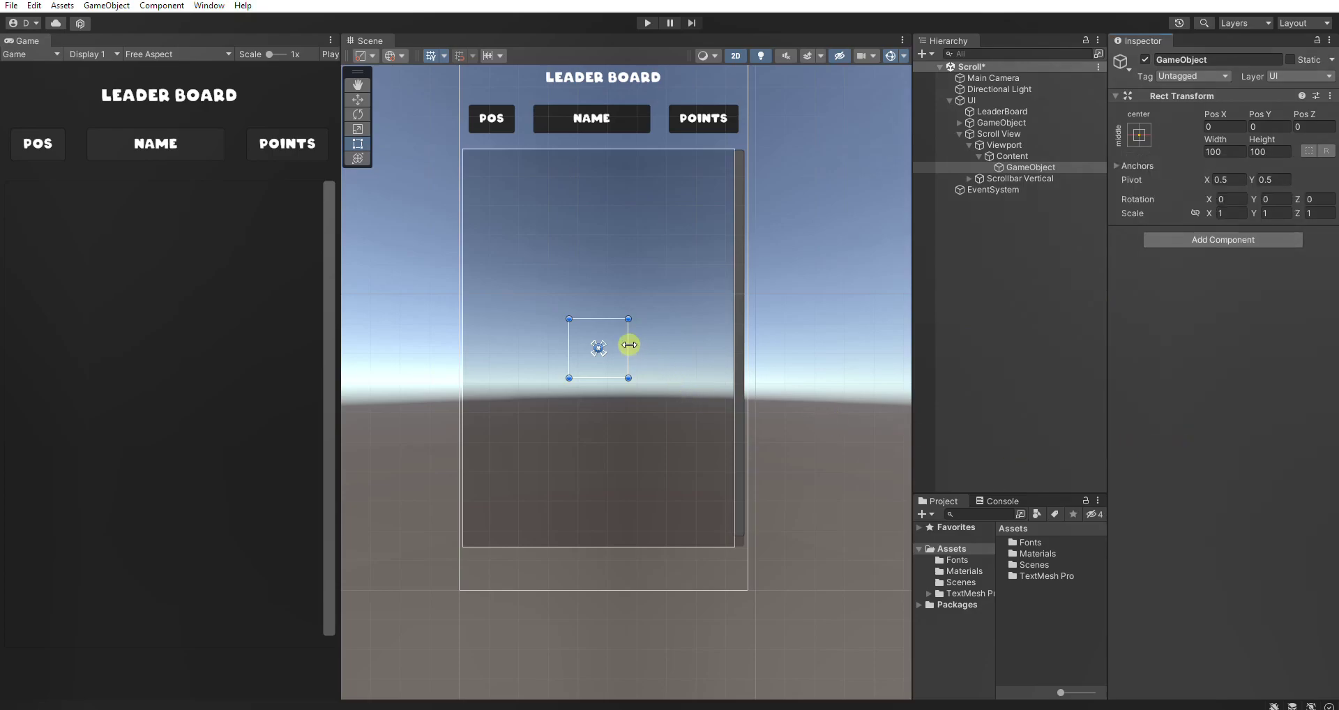
- Size the new row object to Height 60 and Width 450
click(1263, 152)
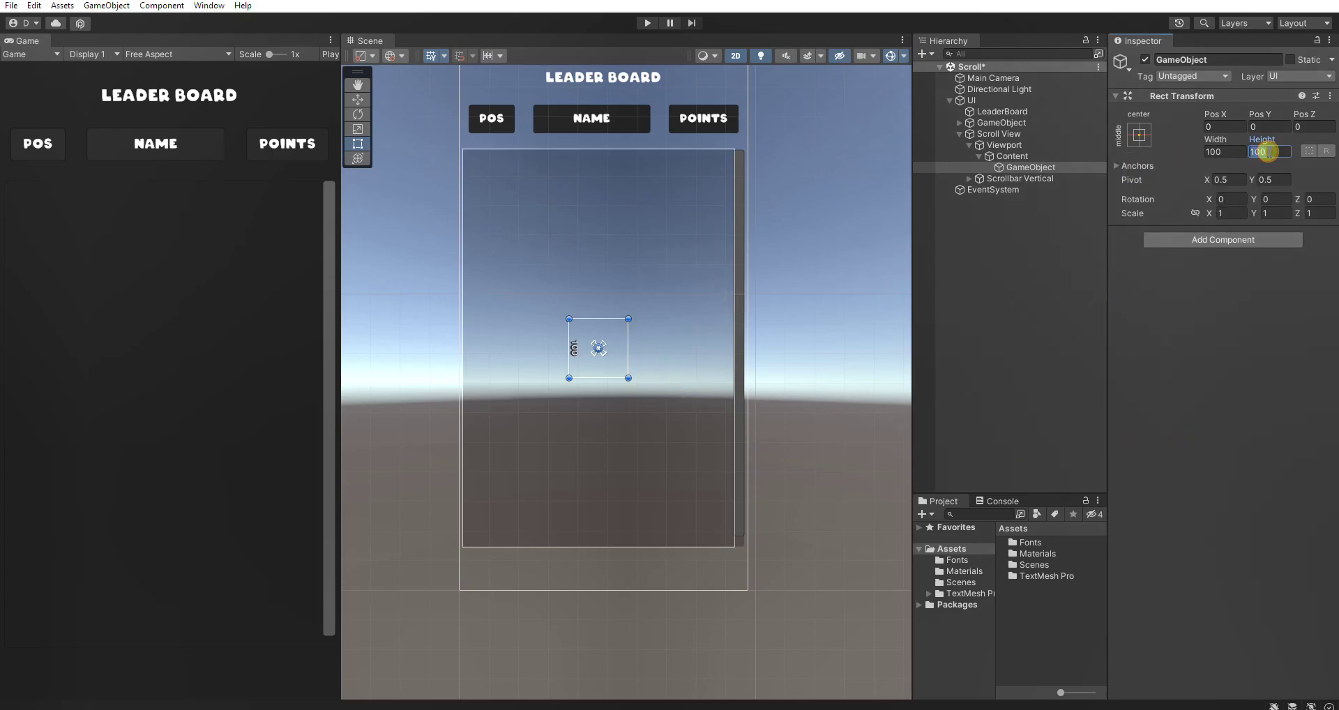
text(60)
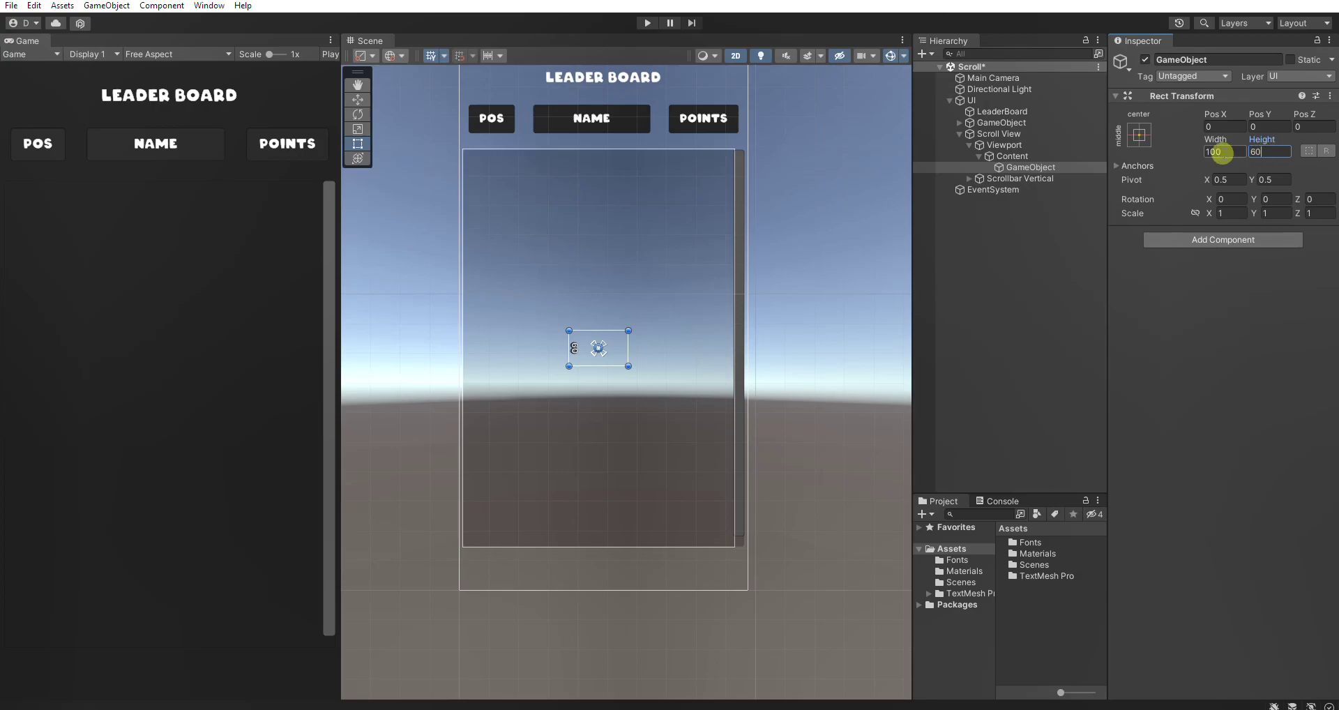
click(1219, 152)
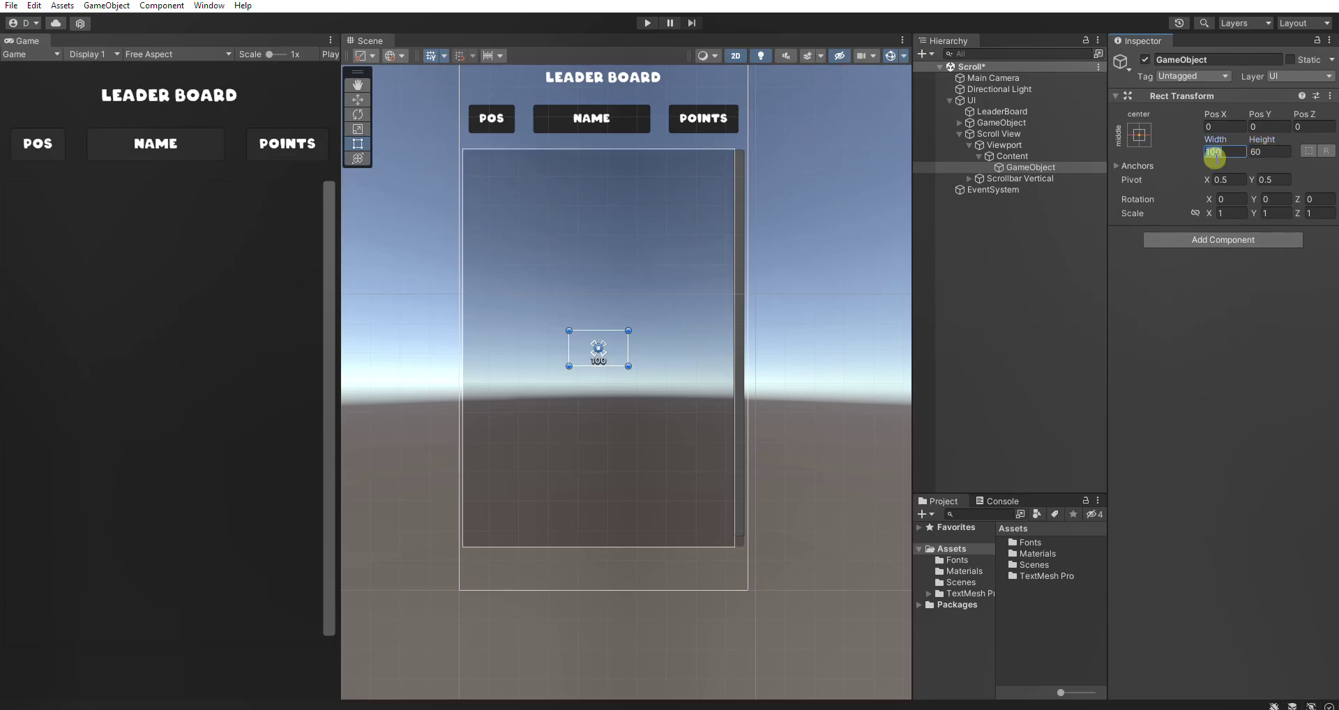
text(400)
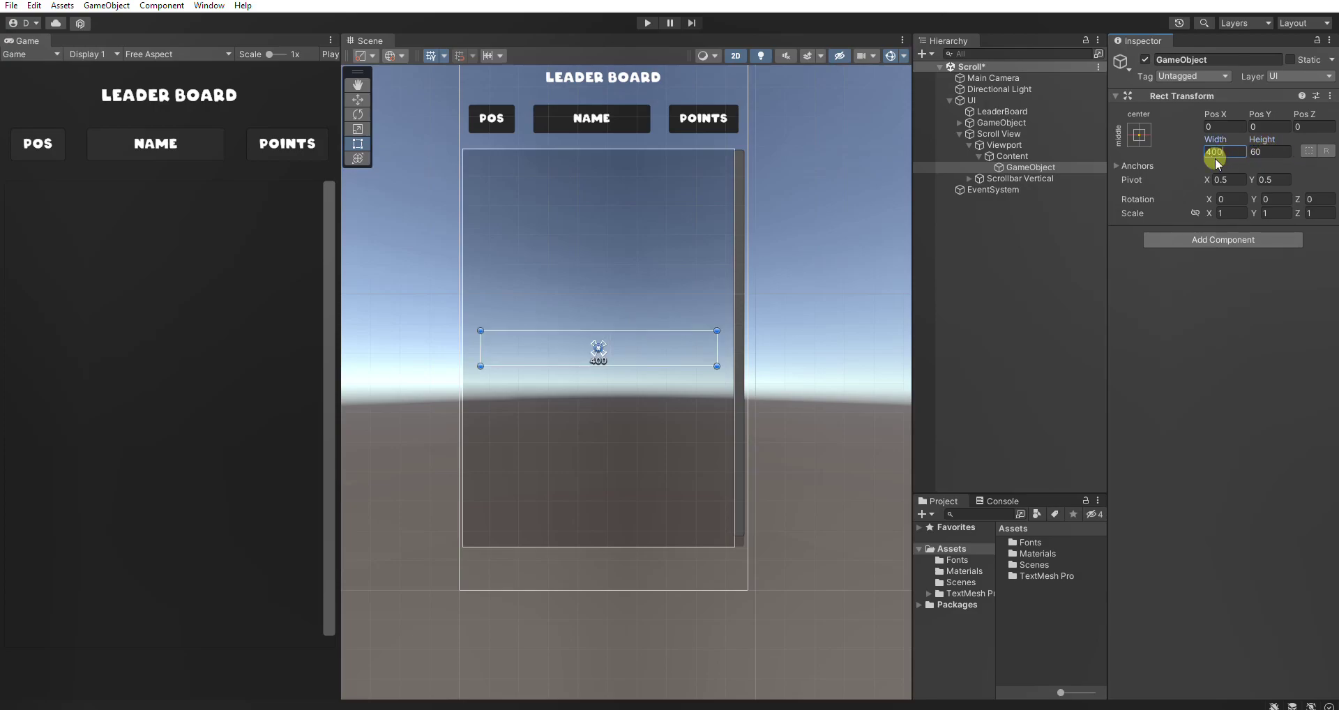
key(BackSpace)
key(BackSpace)
text(5)
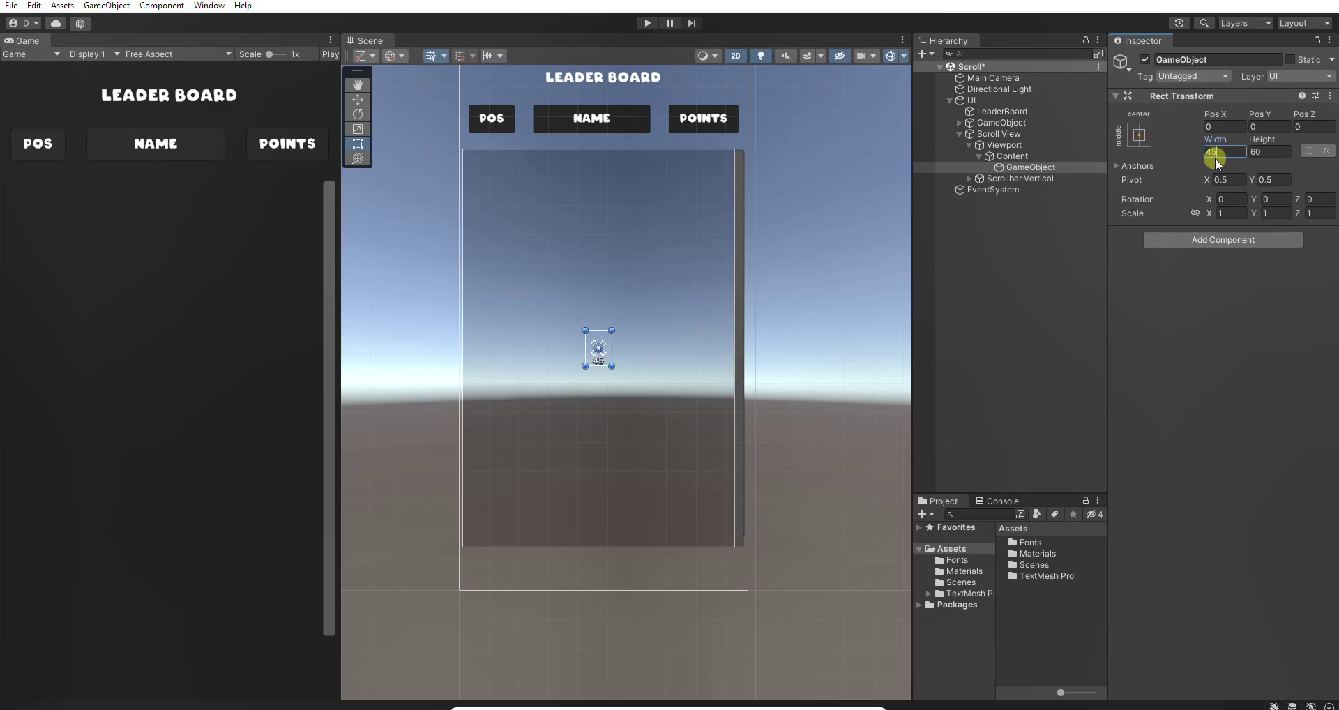
text(0)
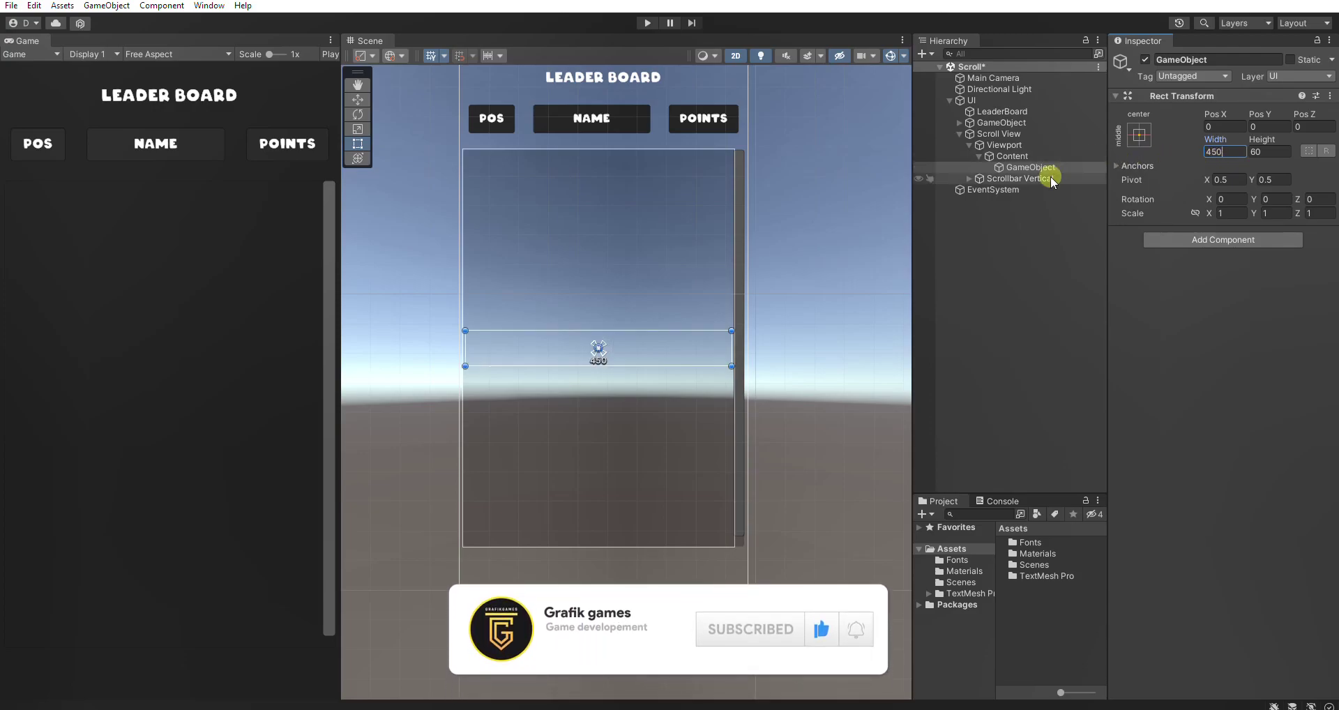
click(1013, 167)
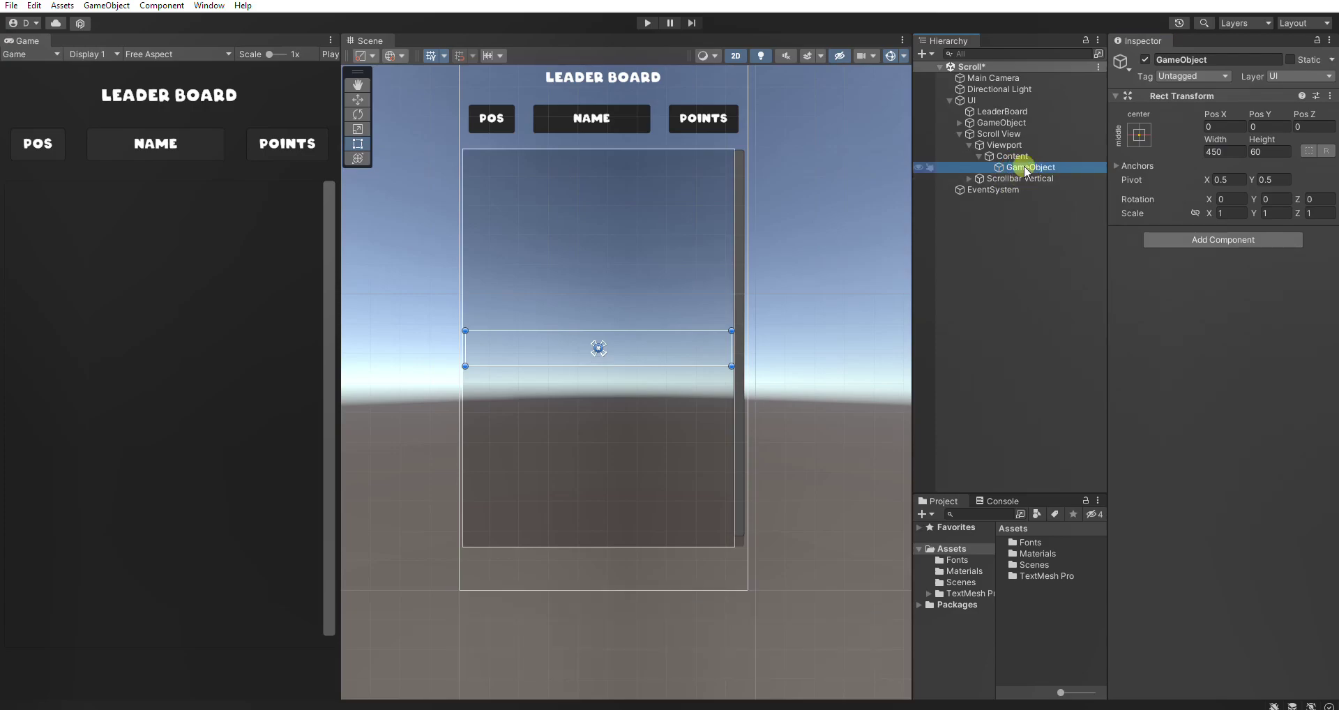
- Add a button named Pos inside the row object and duplicate it twice
right_click(1019, 168)
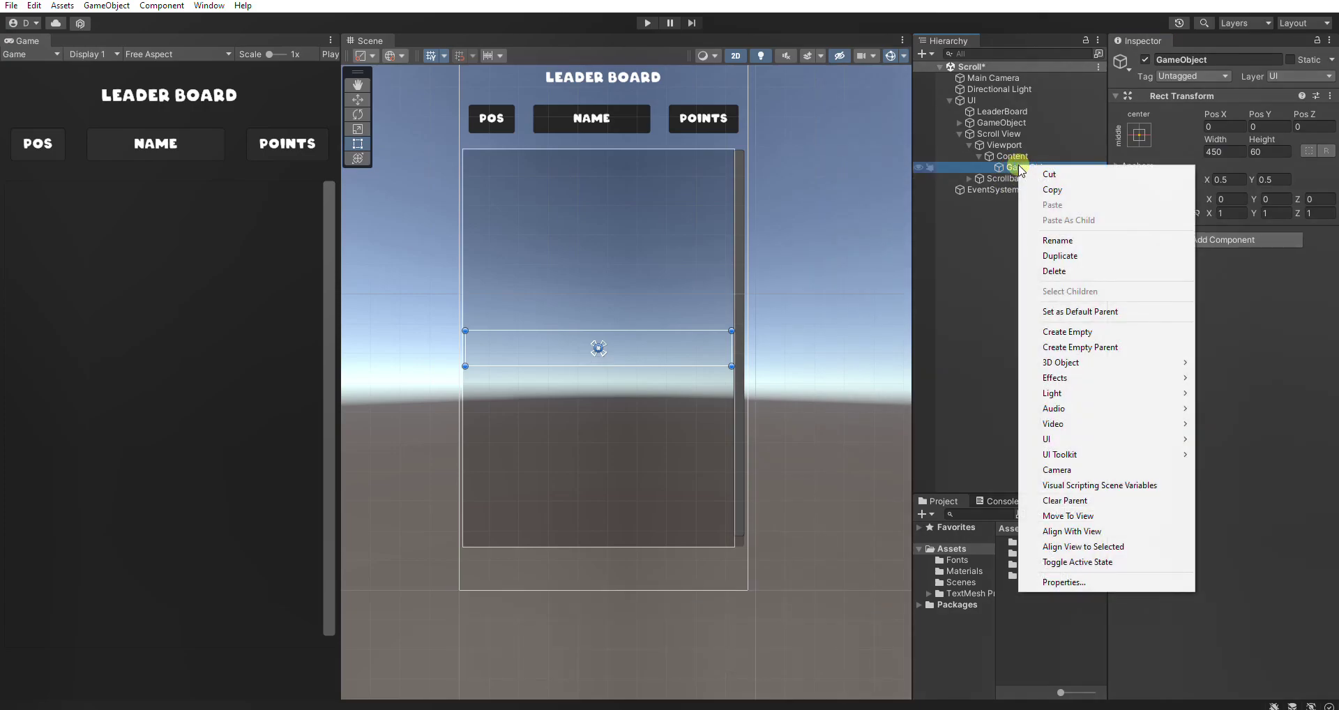
mouse_move(1081, 442)
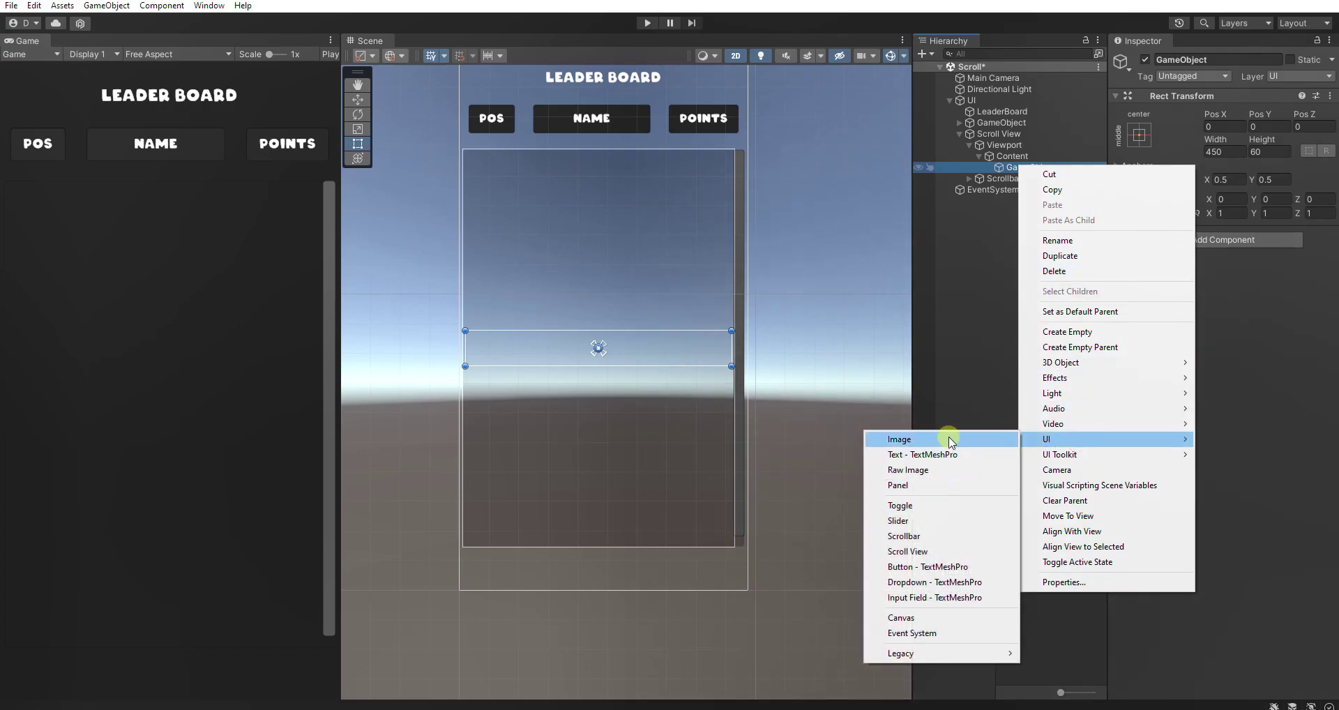
click(948, 566)
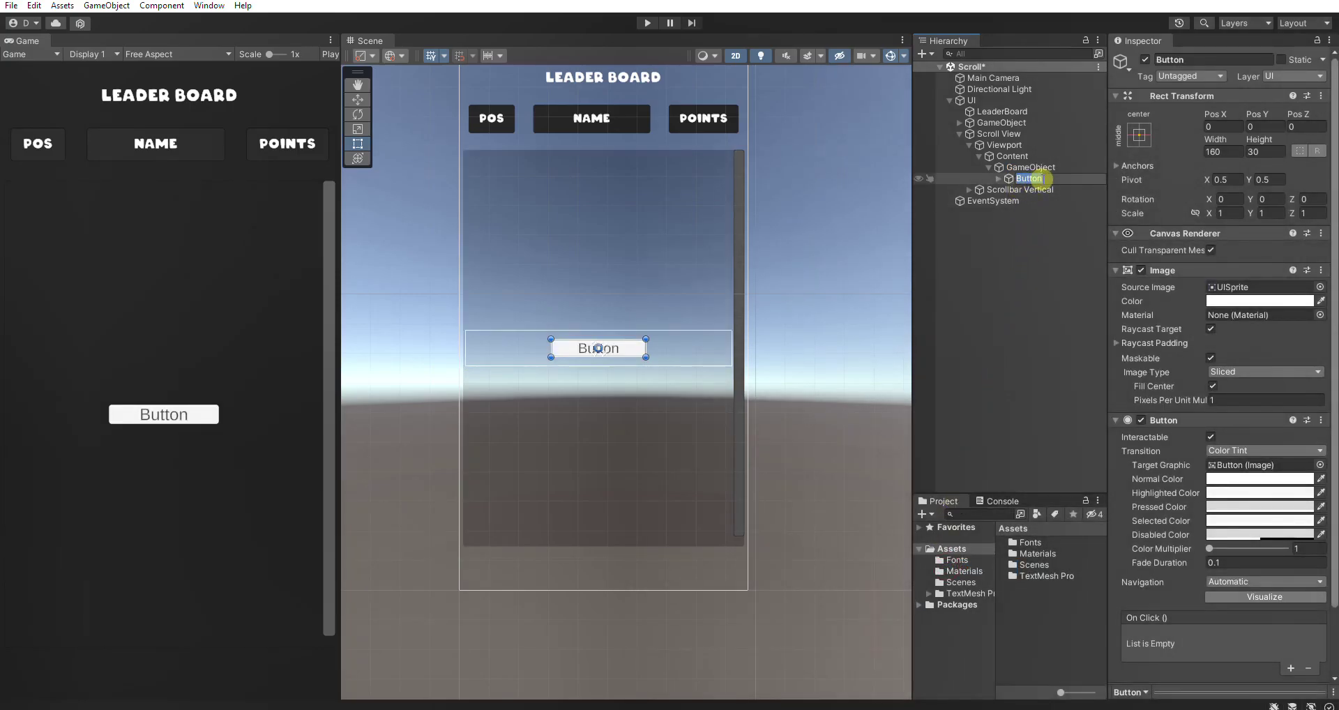
text(Pos)
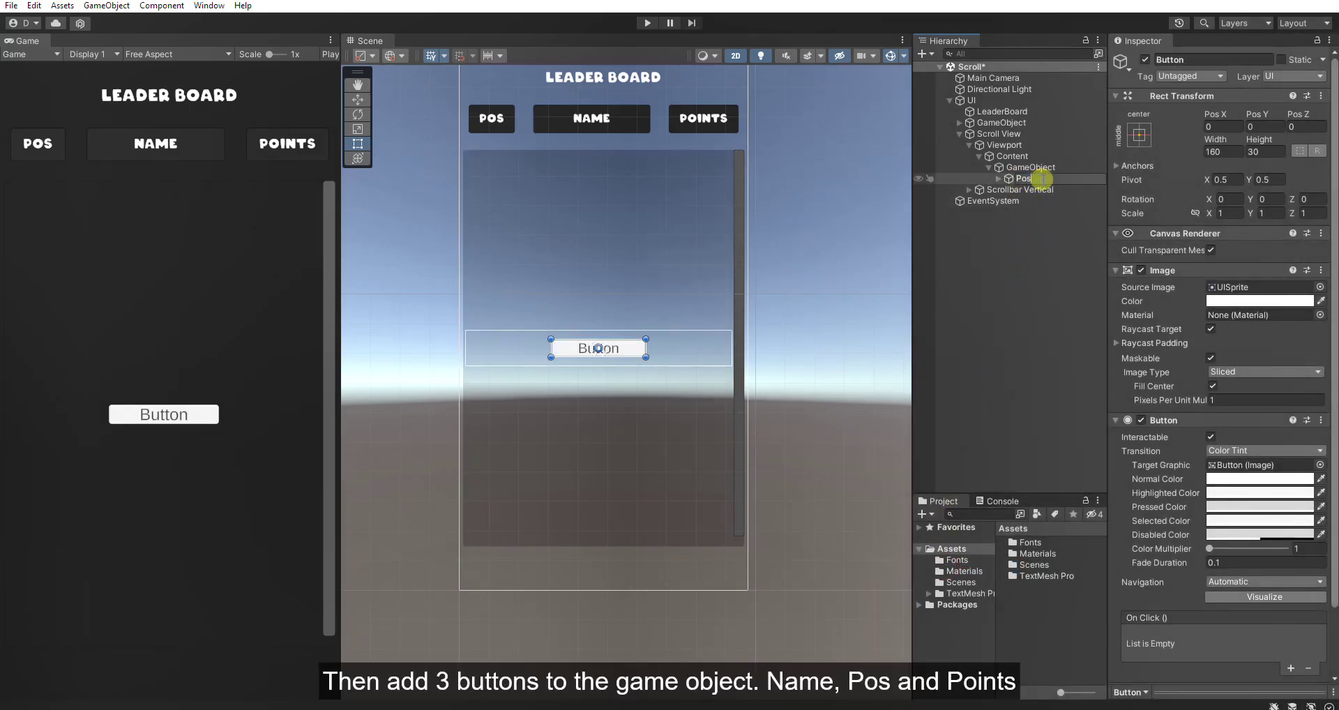
key(Return)
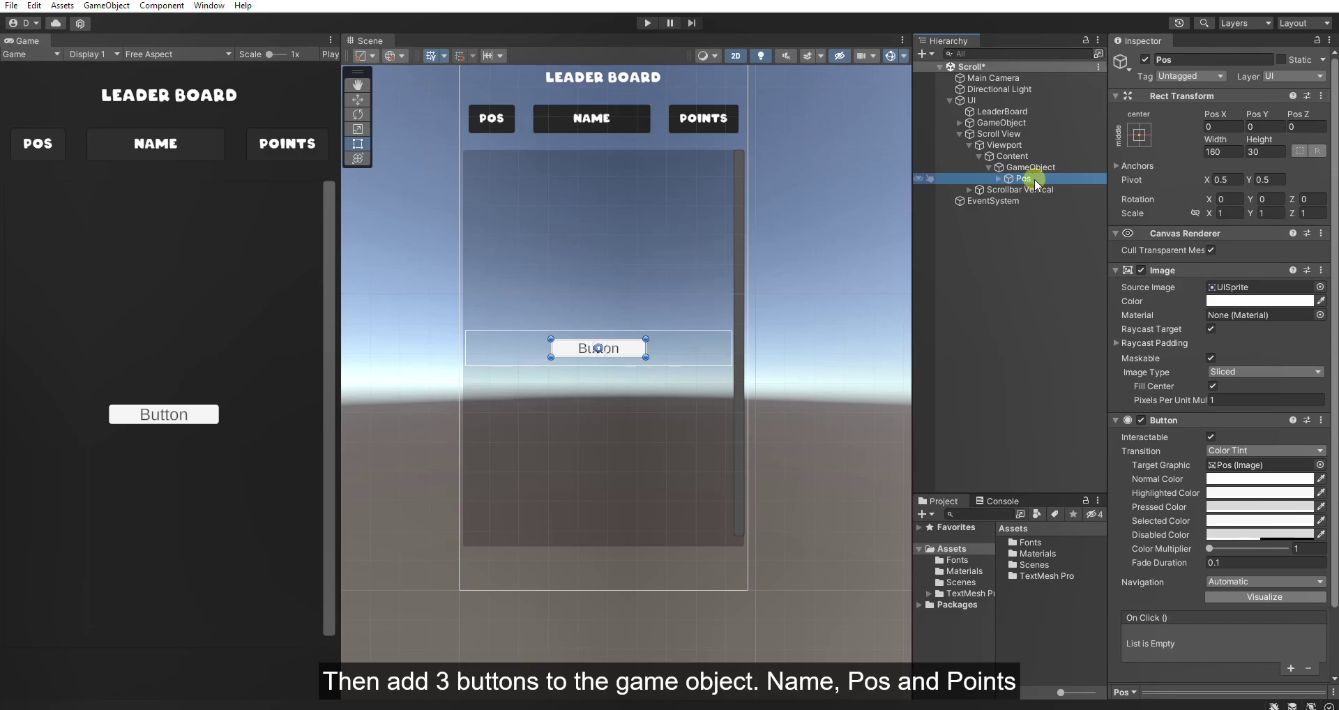
key(ctrl+d)
key(ctrl+d)
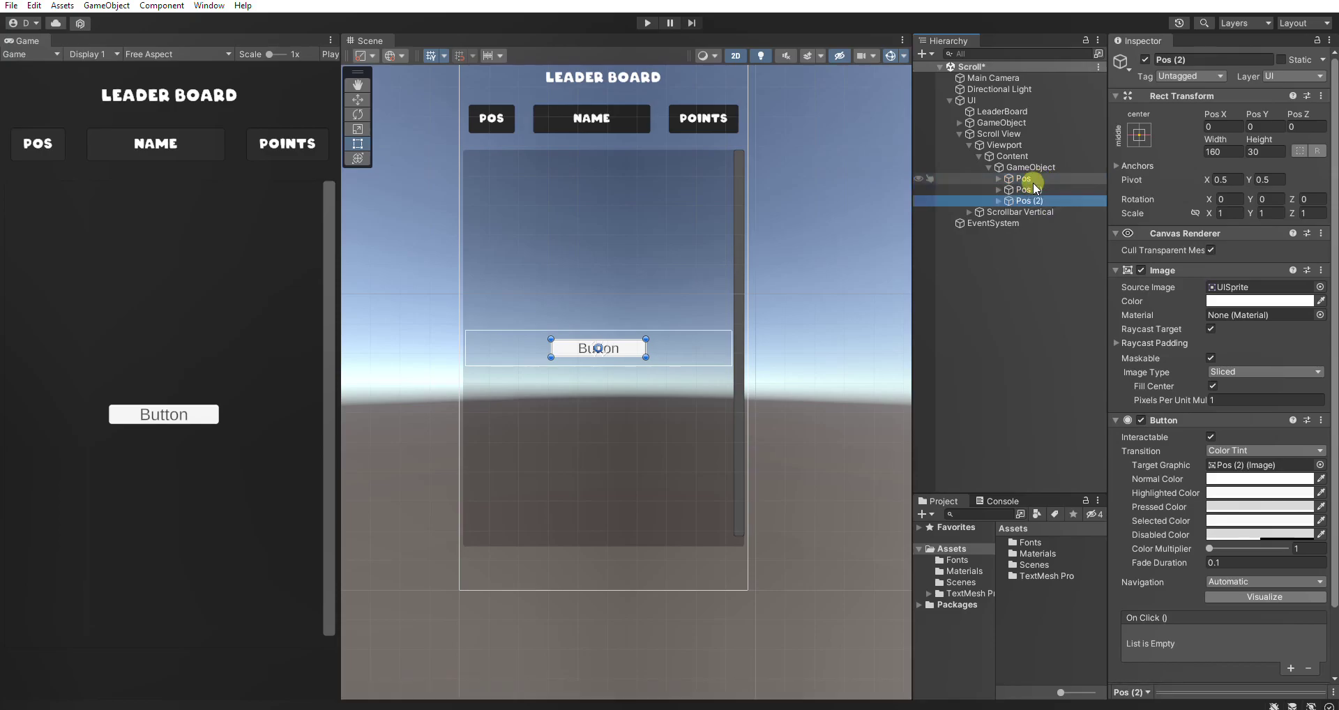
- Rename the copies Pos (1) to Name and Pos (2) to Points
click(1044, 189)
click(1045, 188)
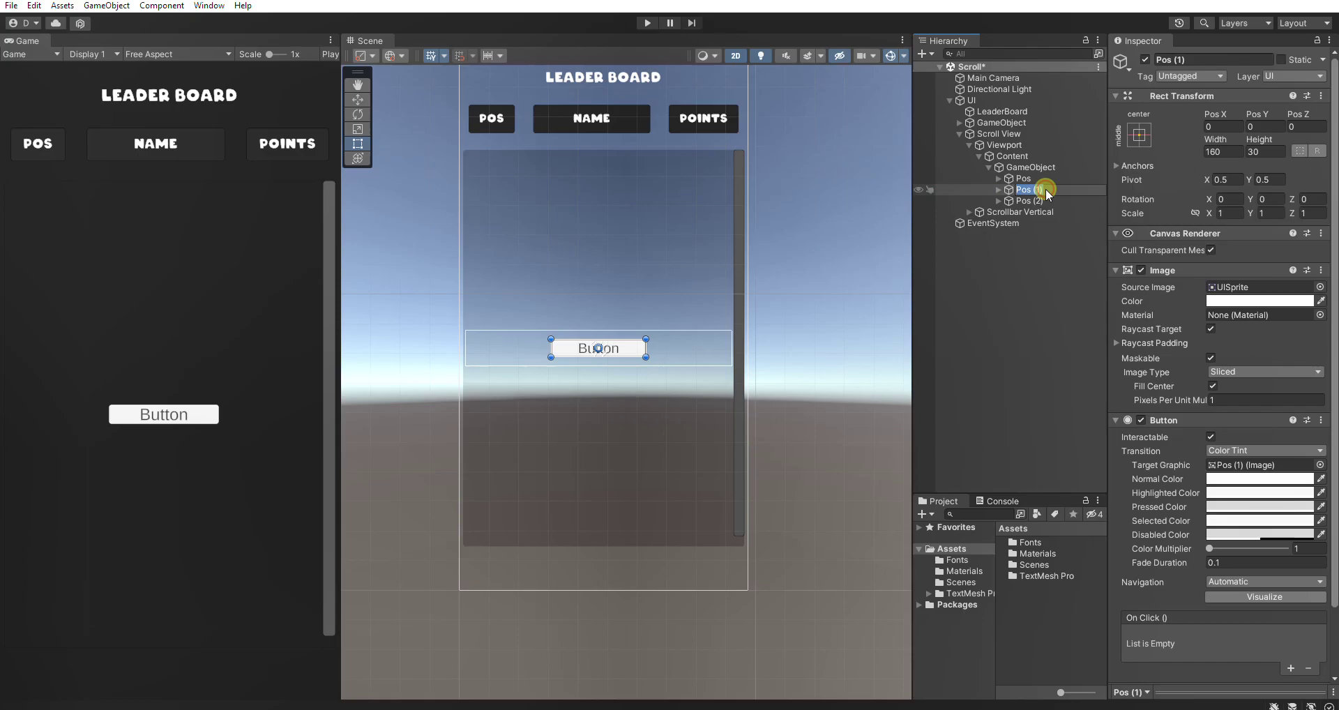
text(Name)
key(Return)
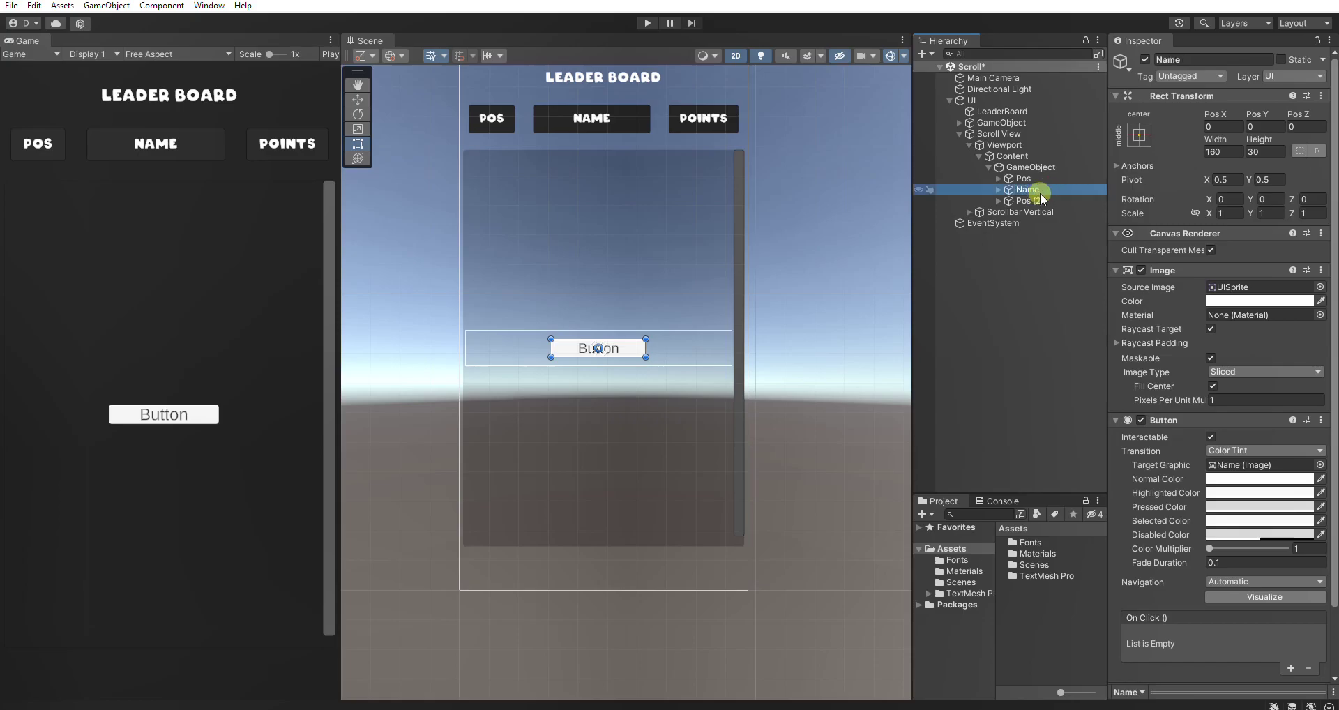
click(1042, 200)
click(1048, 200)
text(Points)
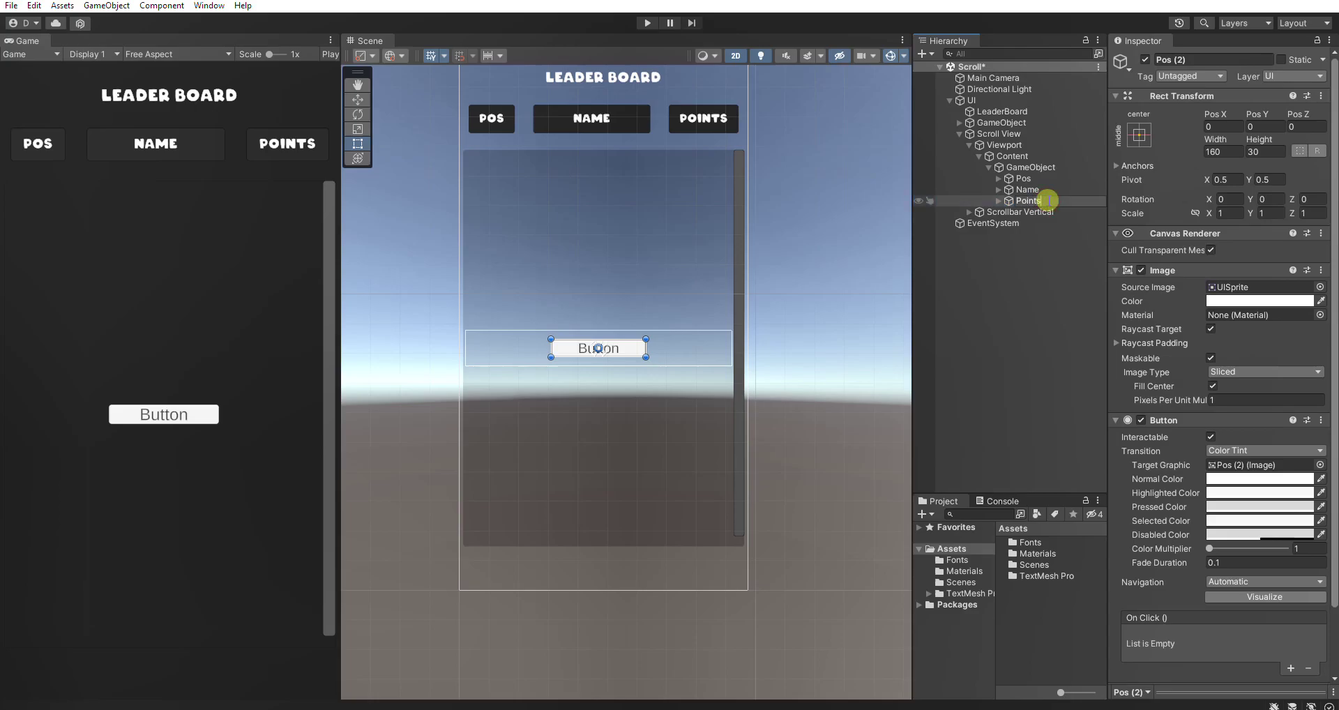
key(Return)
- Give the row GameObject a Horizontal Layout Group with Child Alignment Middle Center
click(1022, 169)
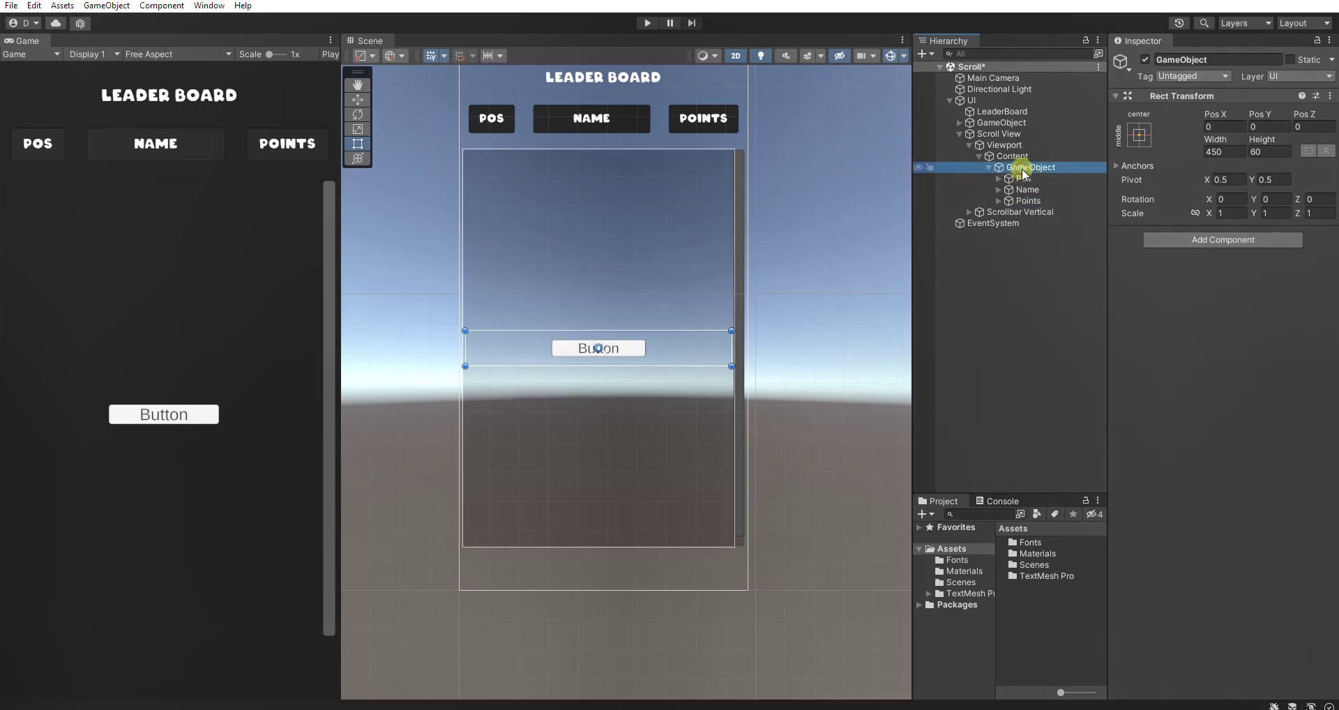
click(1149, 236)
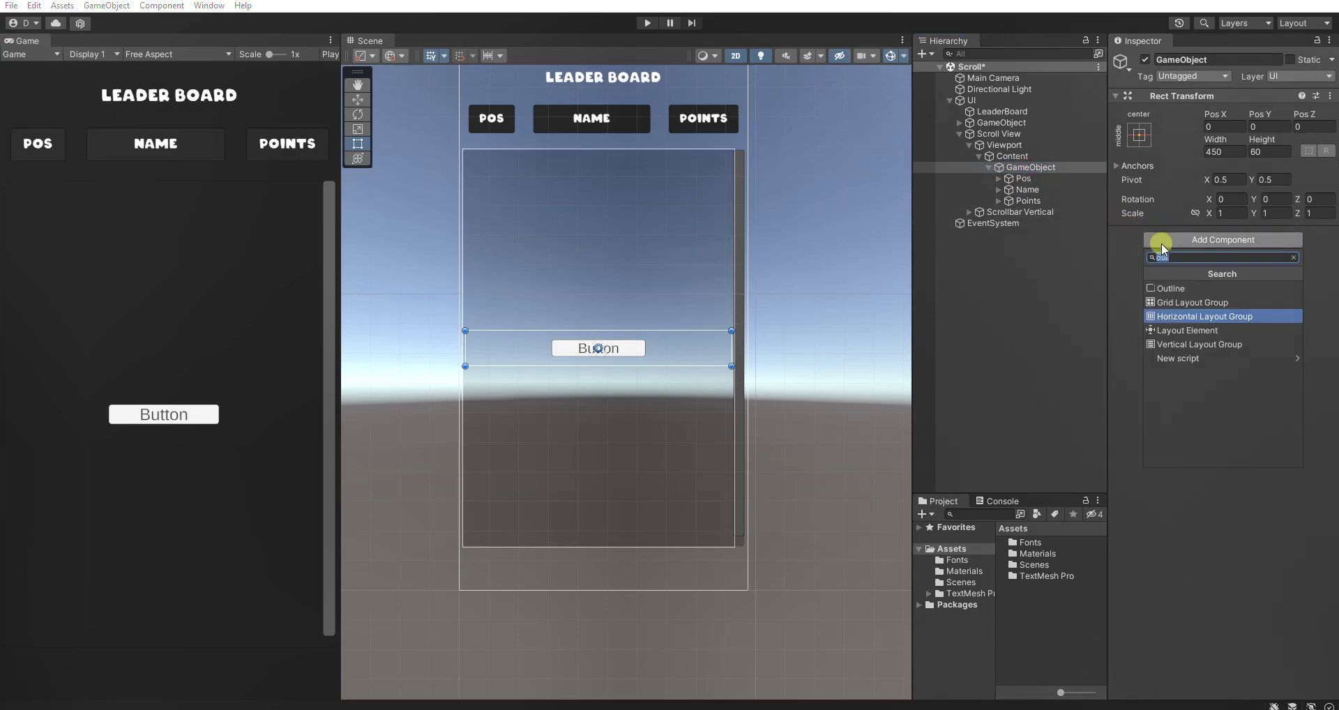
click(1169, 316)
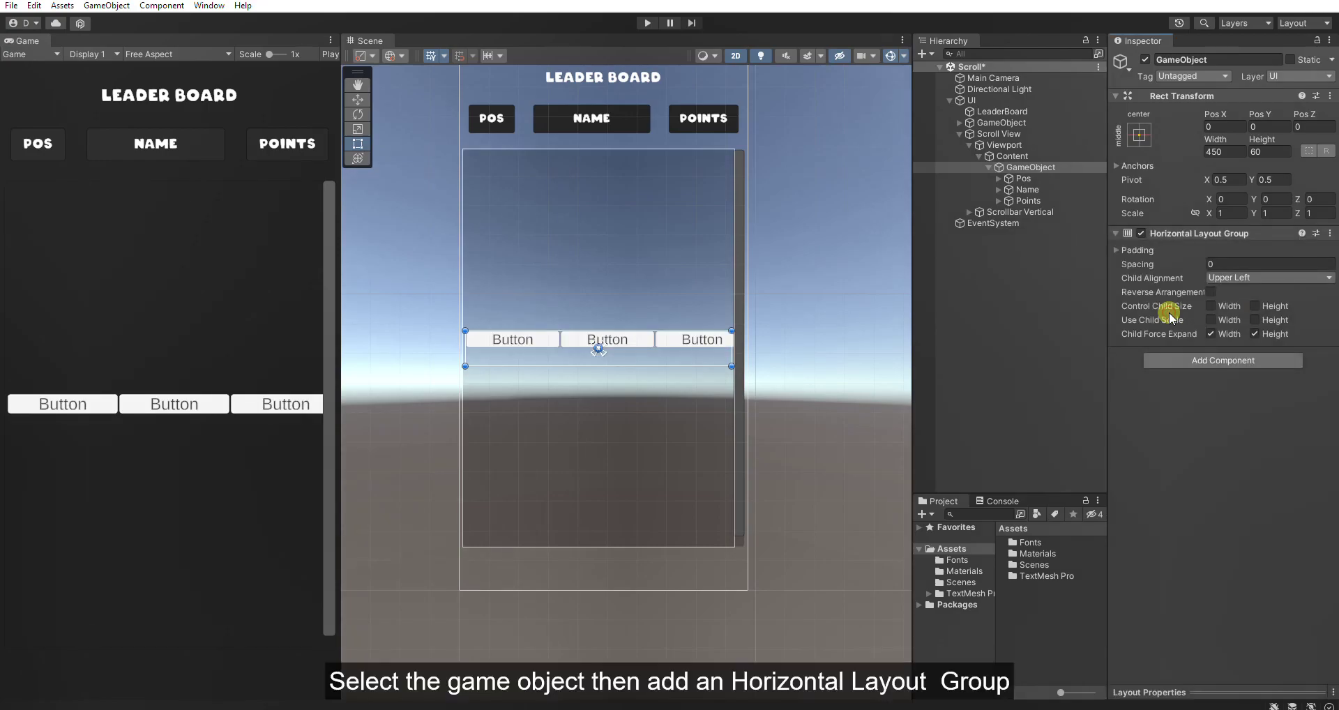
click(1213, 277)
click(1218, 355)
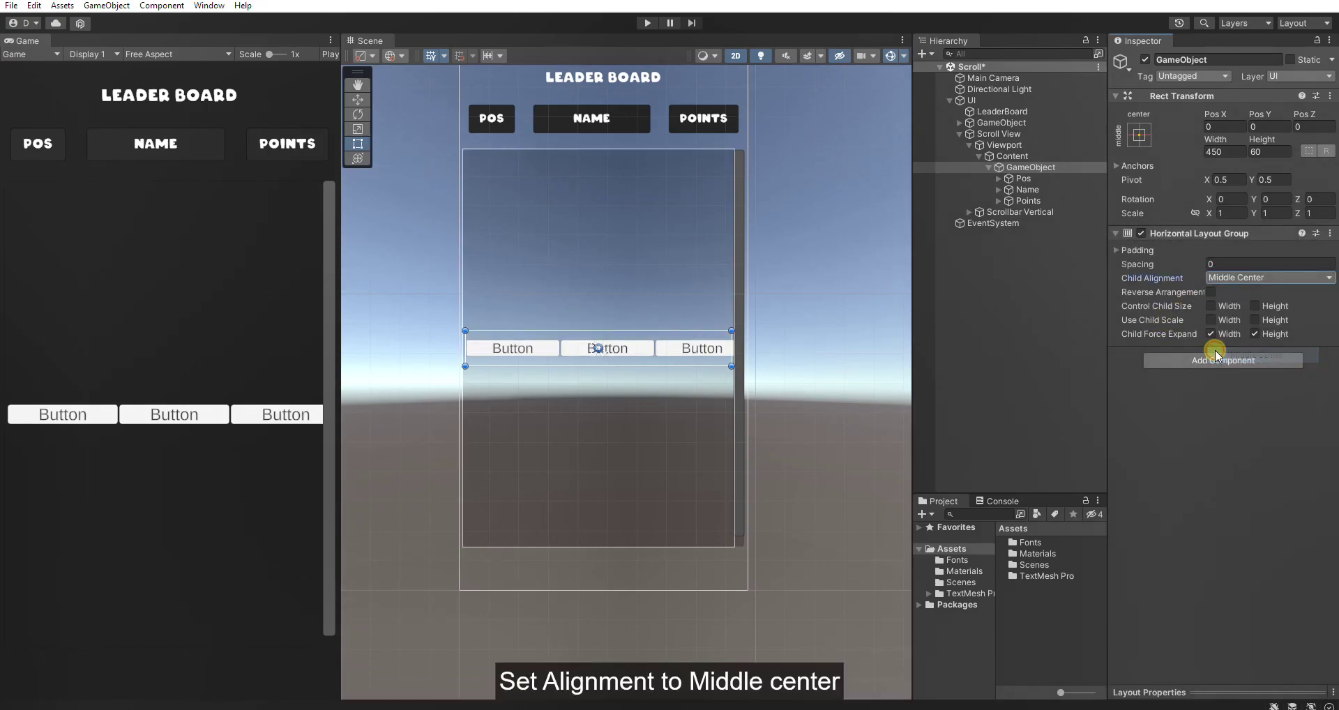
- Resize the Pos button to 80 × 50 in its Rect Transform
click(1026, 180)
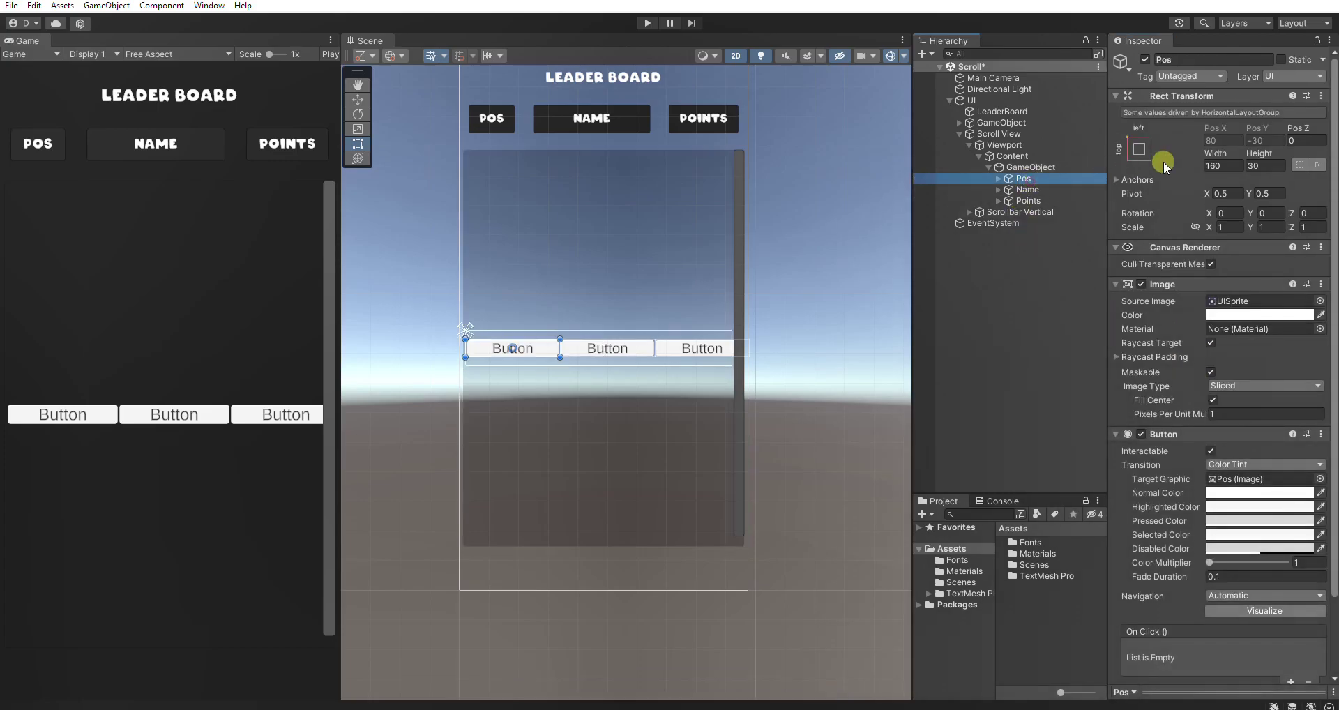
click(1224, 168)
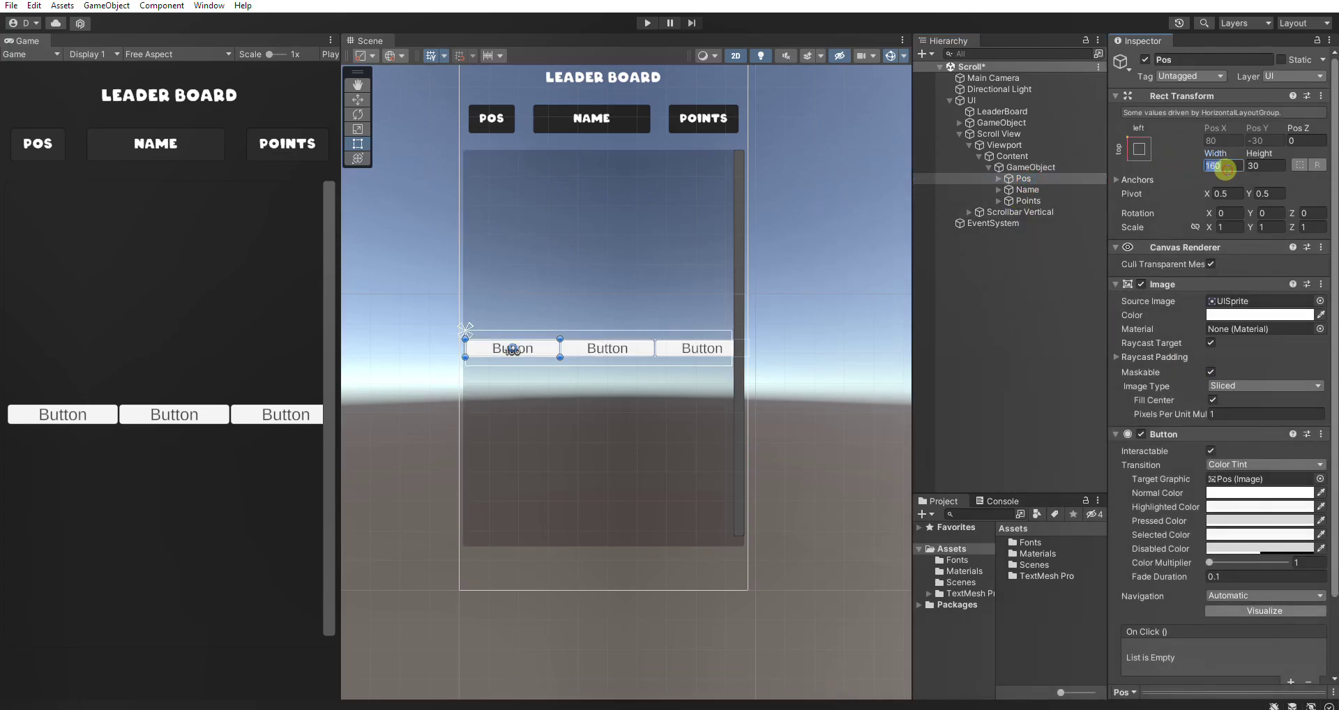
text(80)
click(1266, 165)
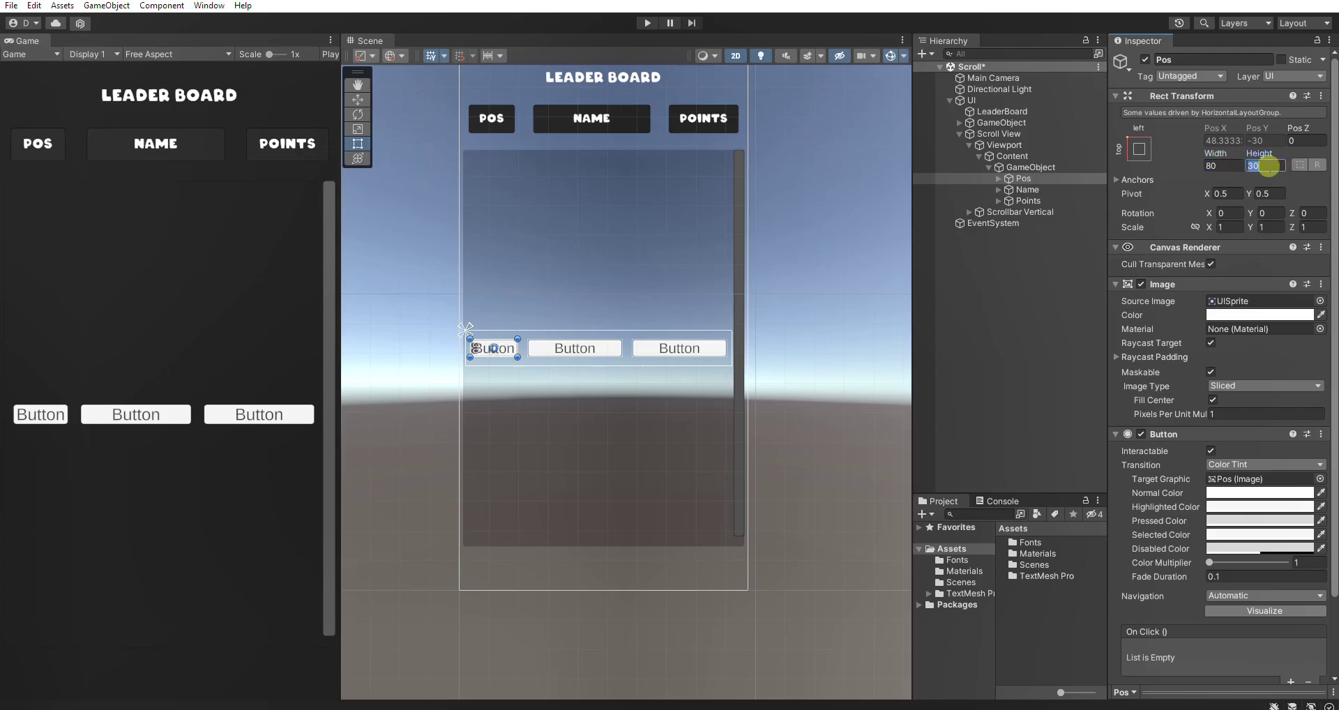
text(50)
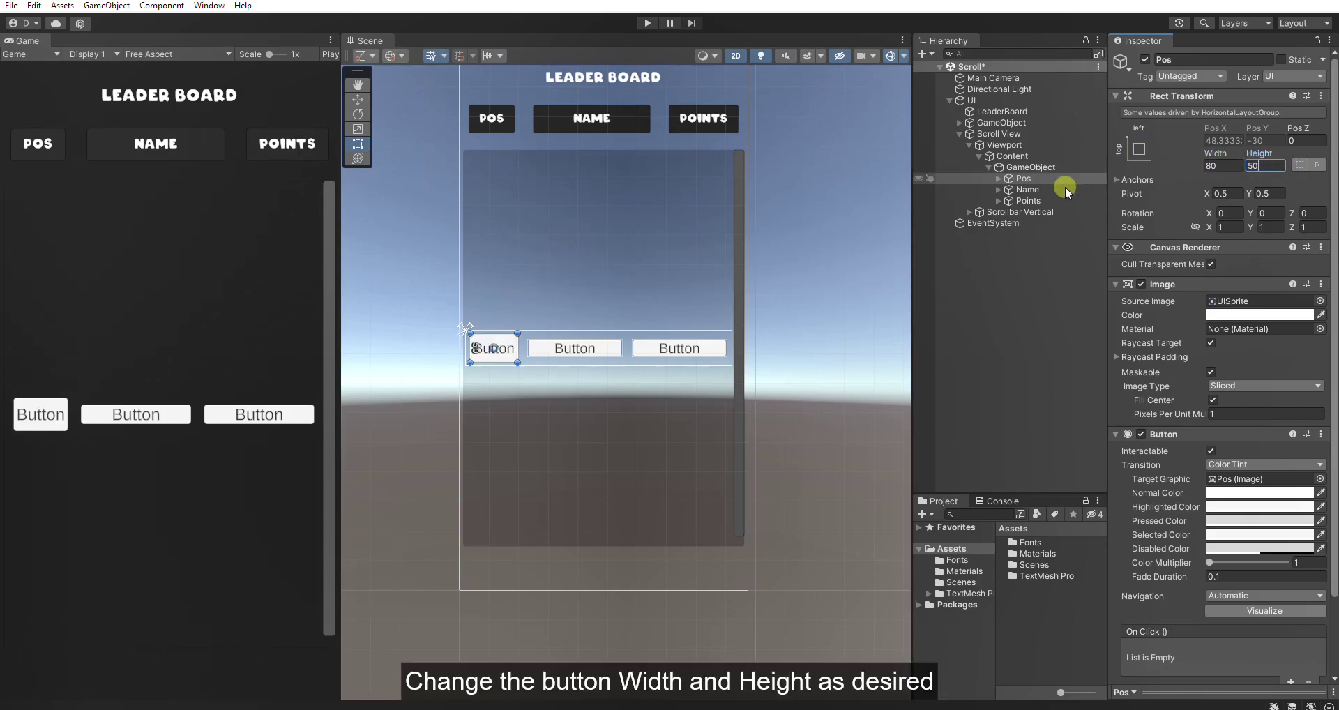
- Resize the Name button to 200 × 50
click(1048, 191)
click(1232, 163)
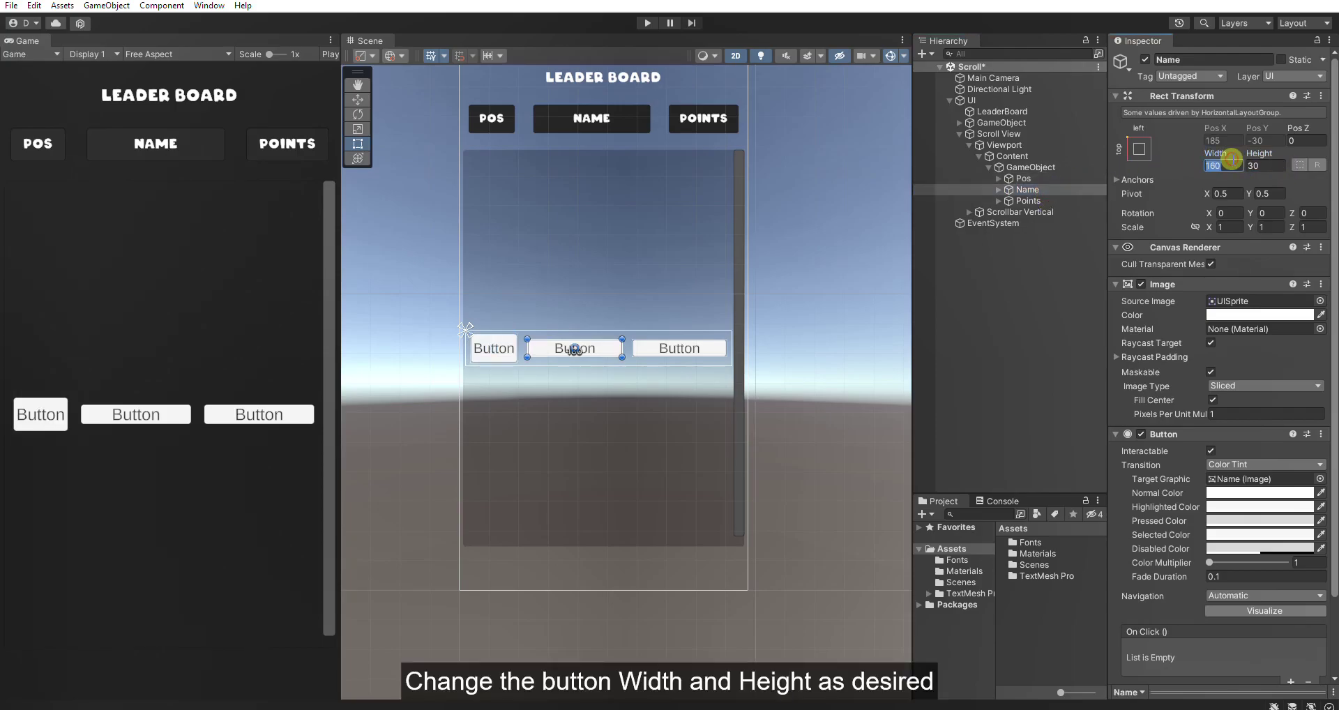
text(200)
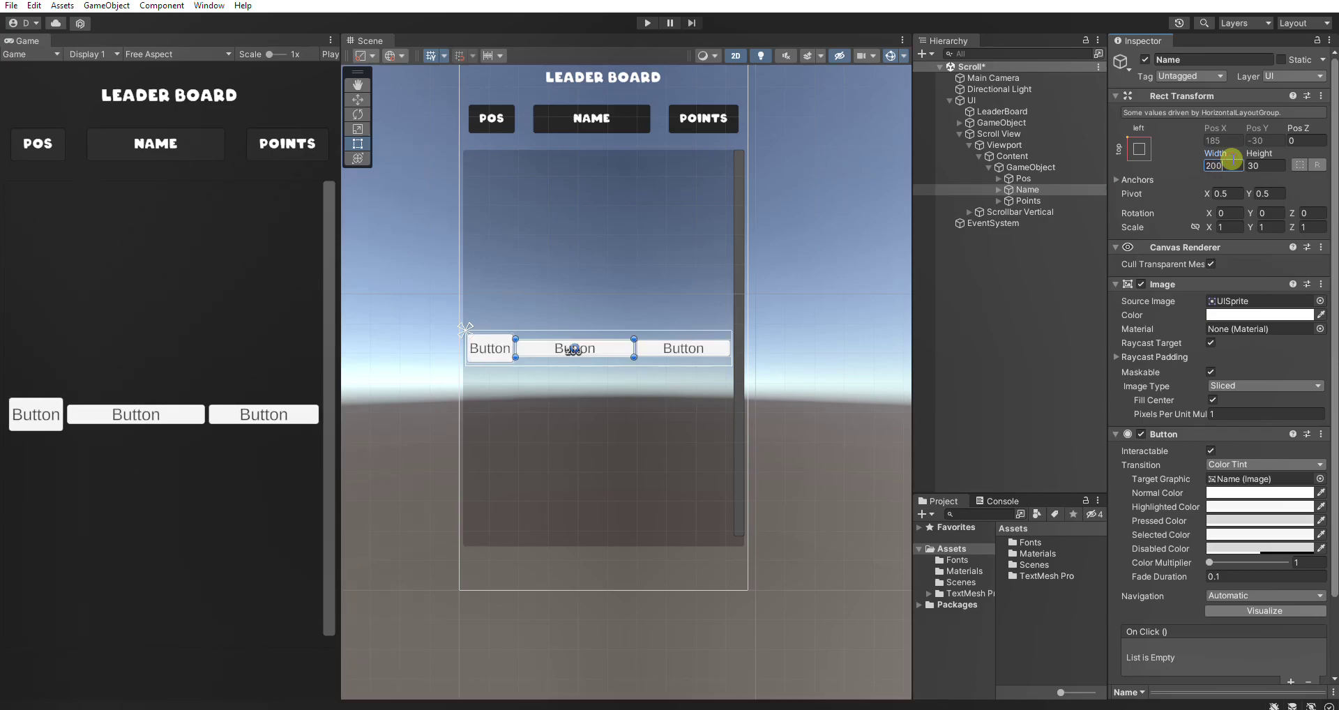
click(1264, 164)
text(50)
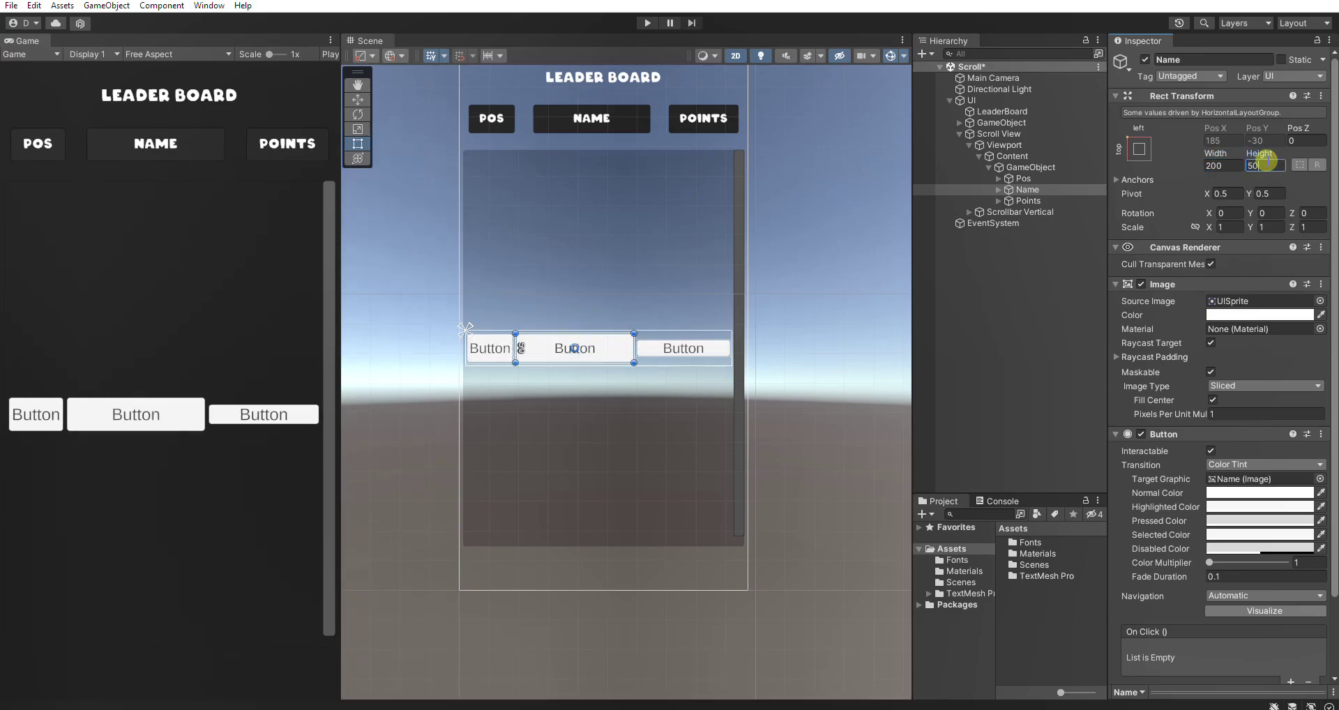
- Resize the Points button to 120 × 50
click(1028, 200)
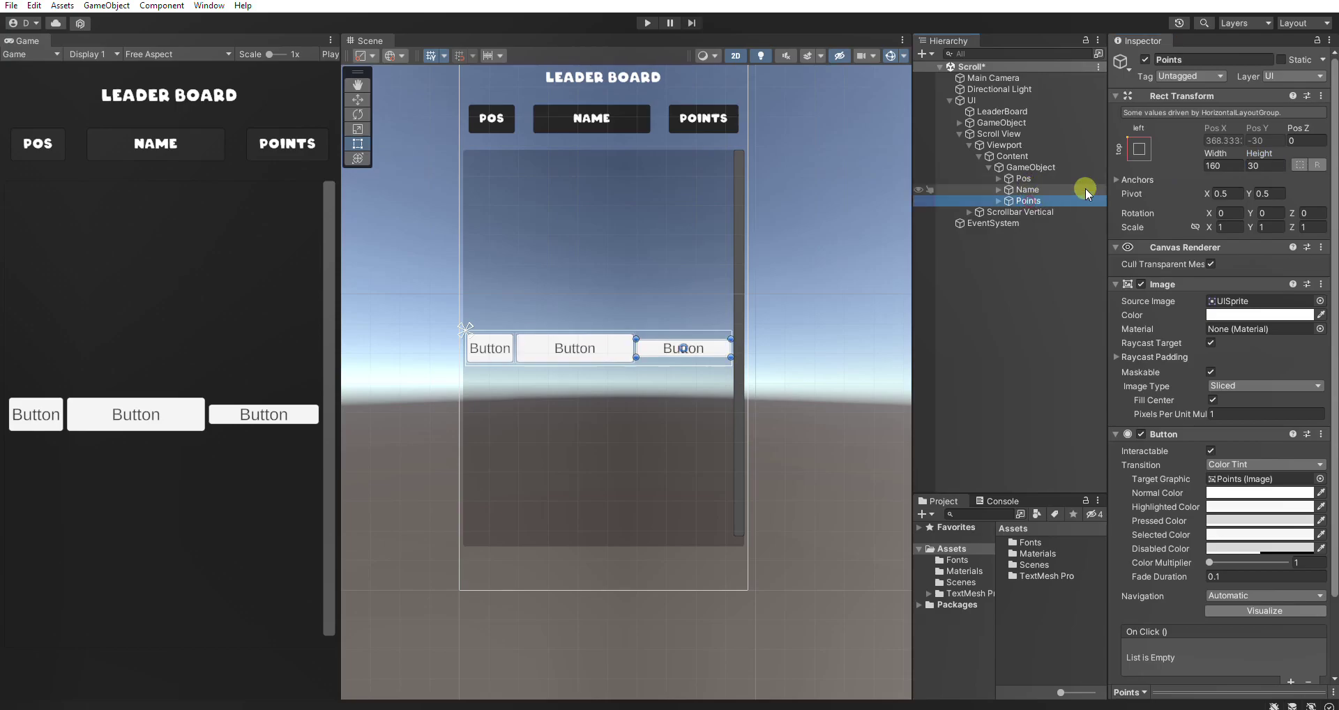
click(1235, 165)
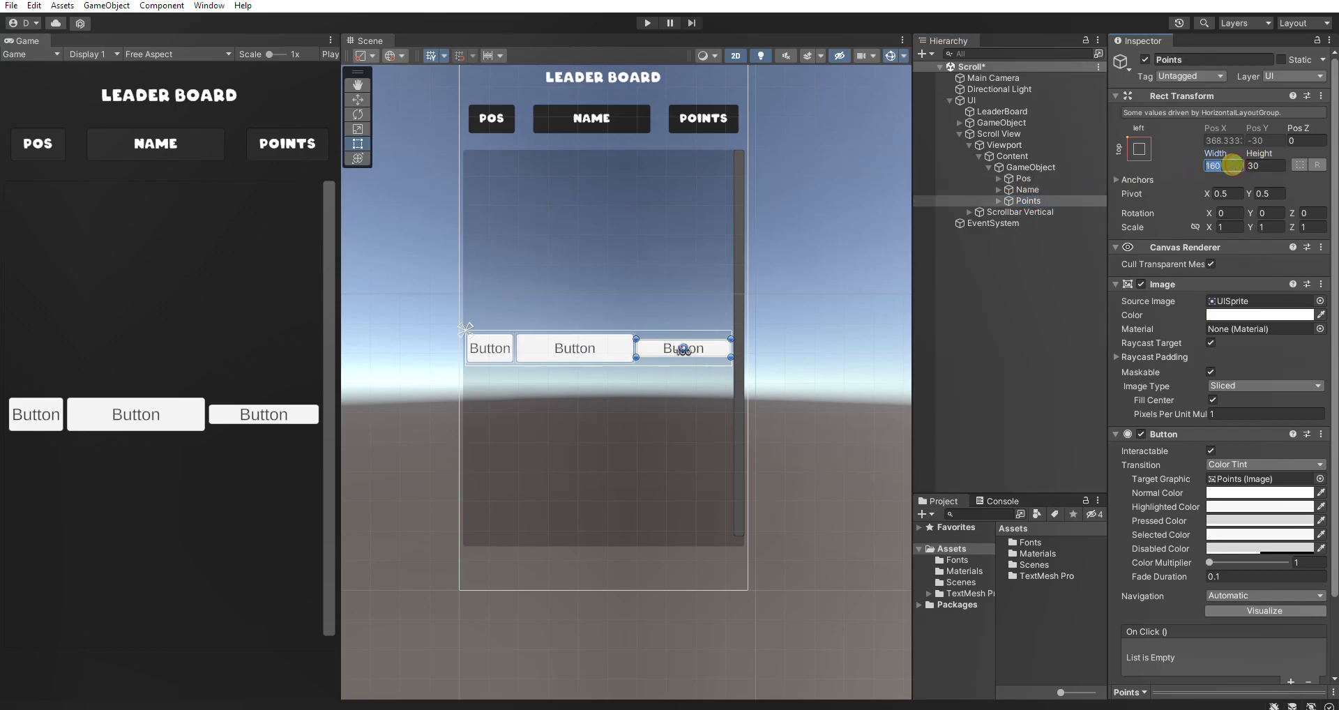
text(120)
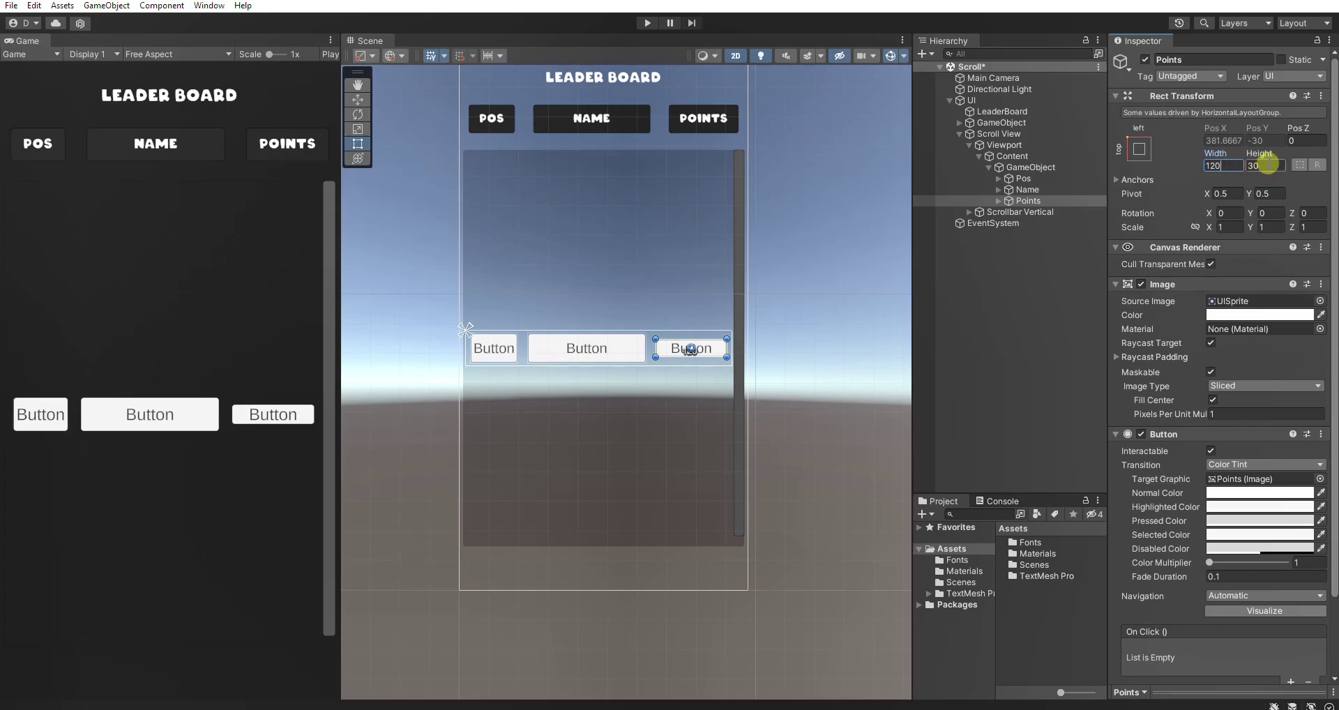
click(1267, 165)
text(50)
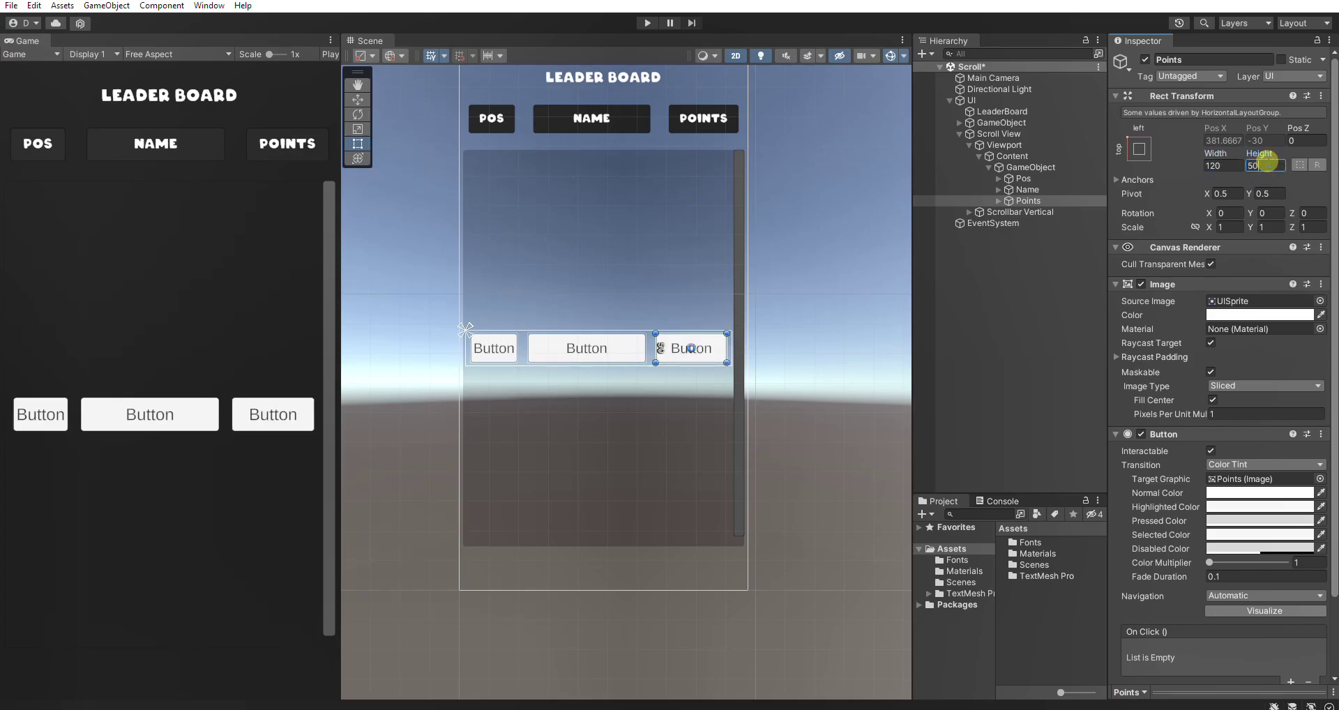
click(999, 200)
- Set the three Text (TMP) labels to the ARCO for OSX SDF font at size 20
click(999, 189)
click(999, 178)
click(1039, 189)
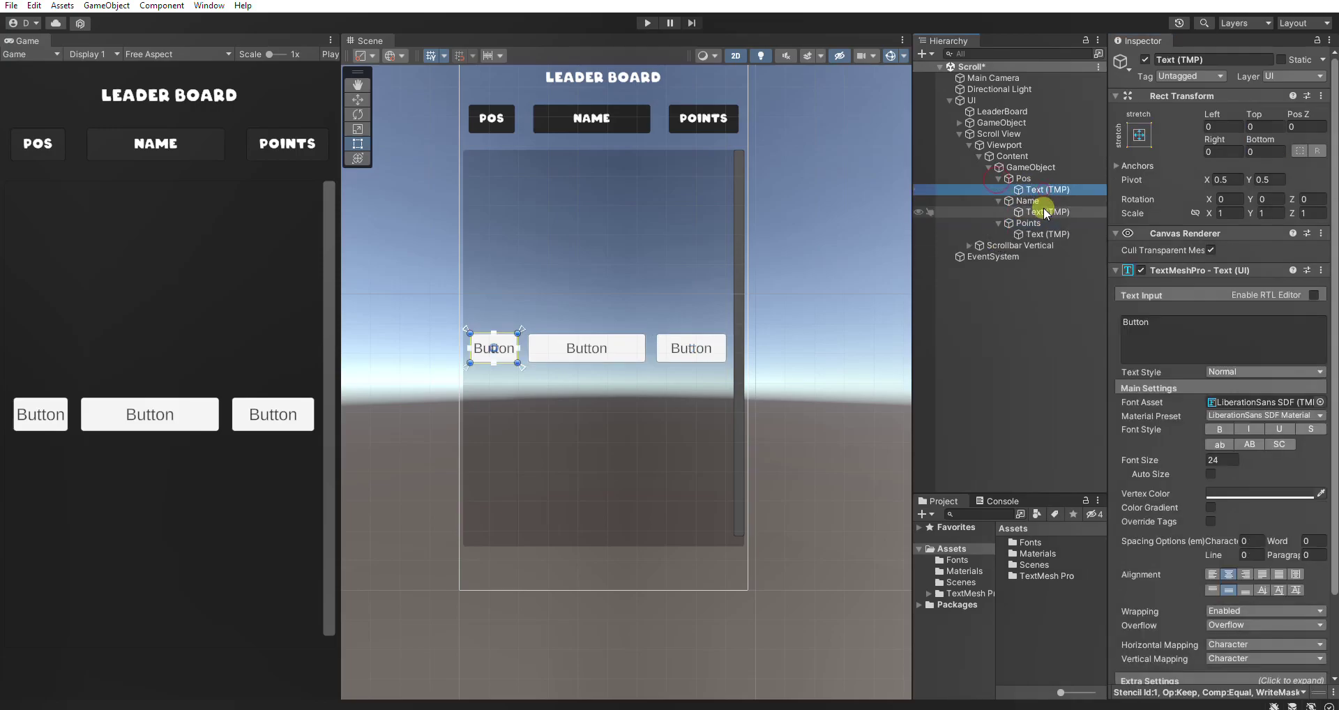
ctrl+click(1045, 211)
ctrl+click(1046, 233)
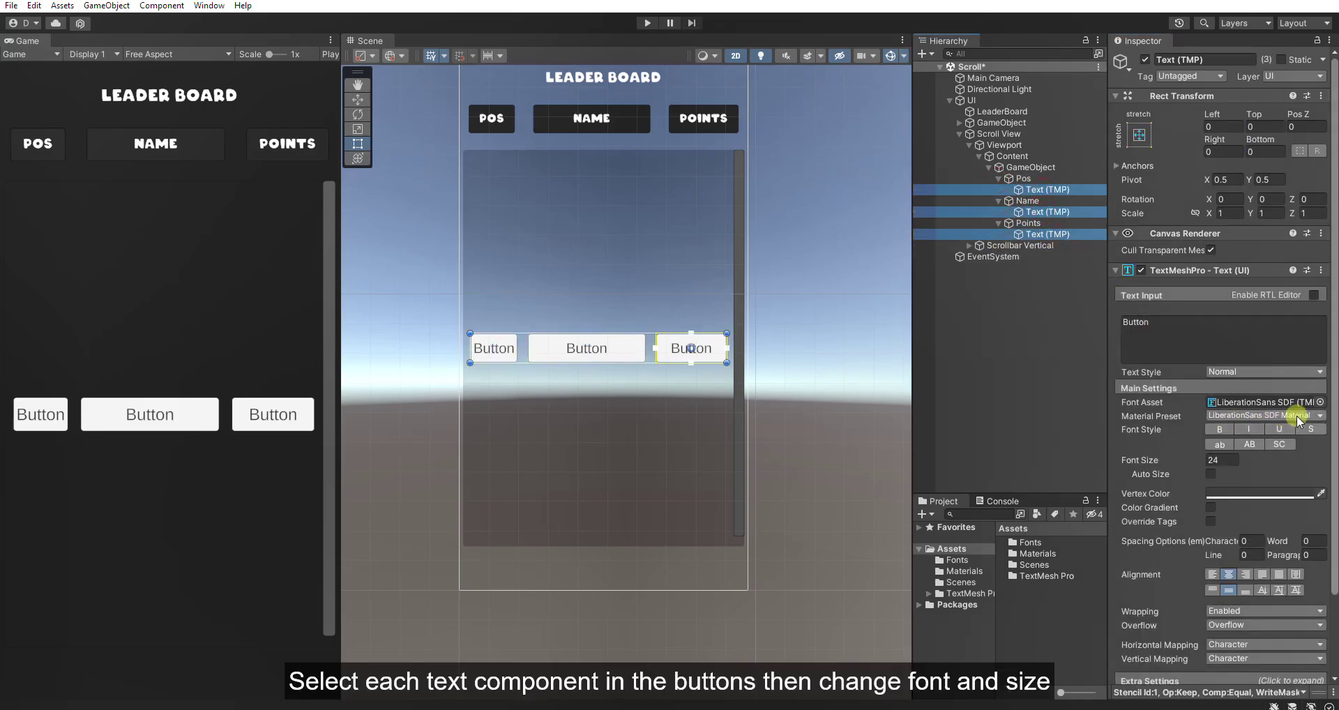
click(1320, 402)
click(910, 271)
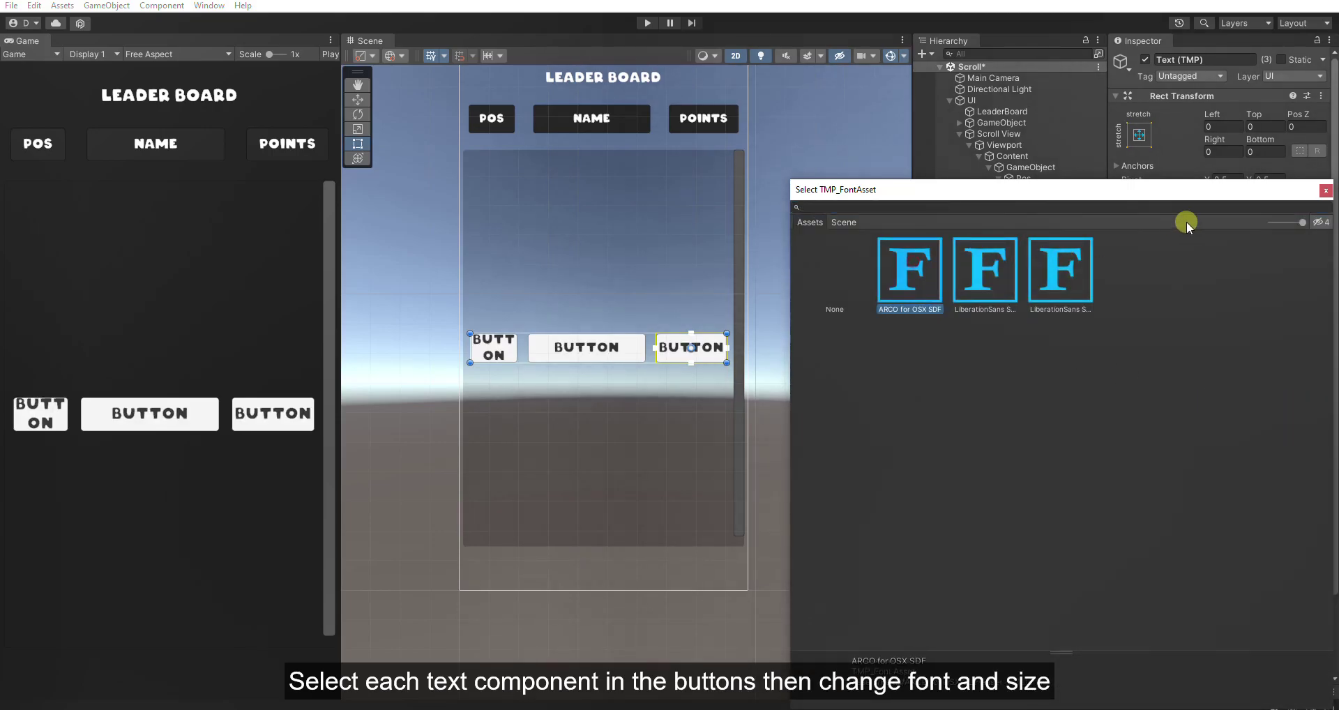
click(1326, 190)
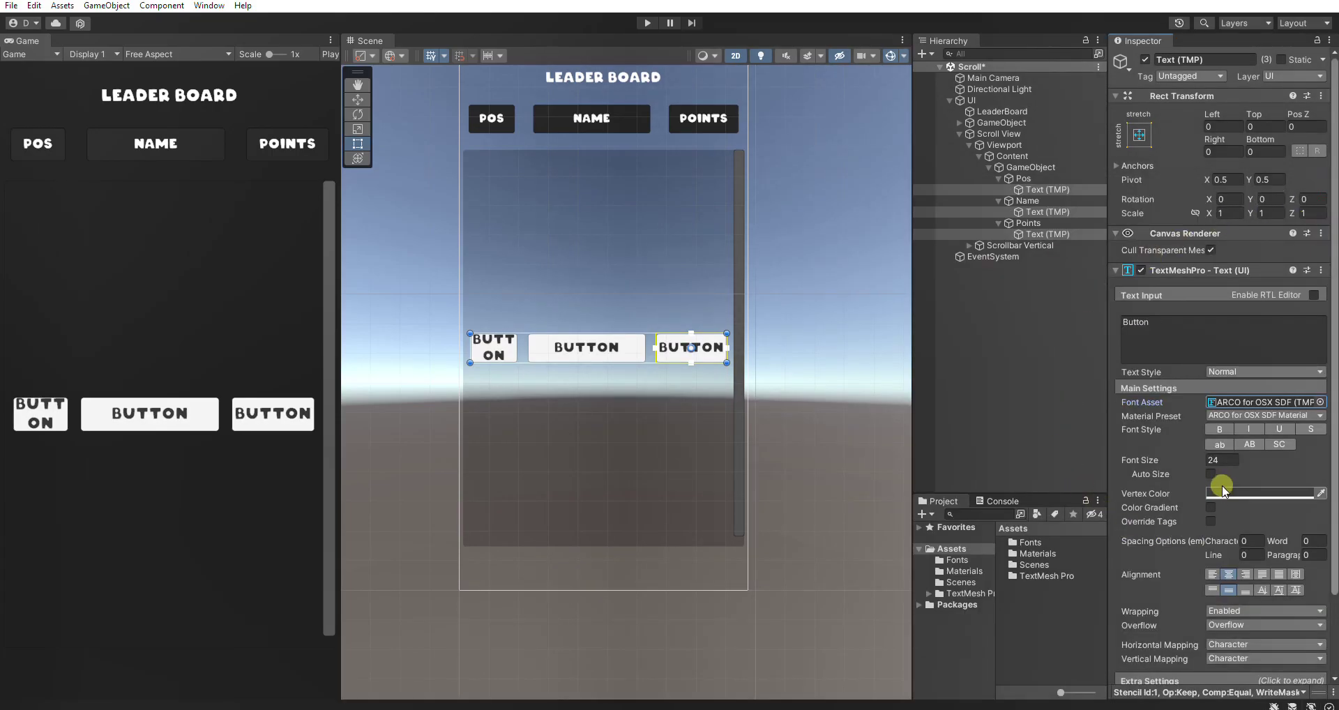
click(1220, 459)
text(20)
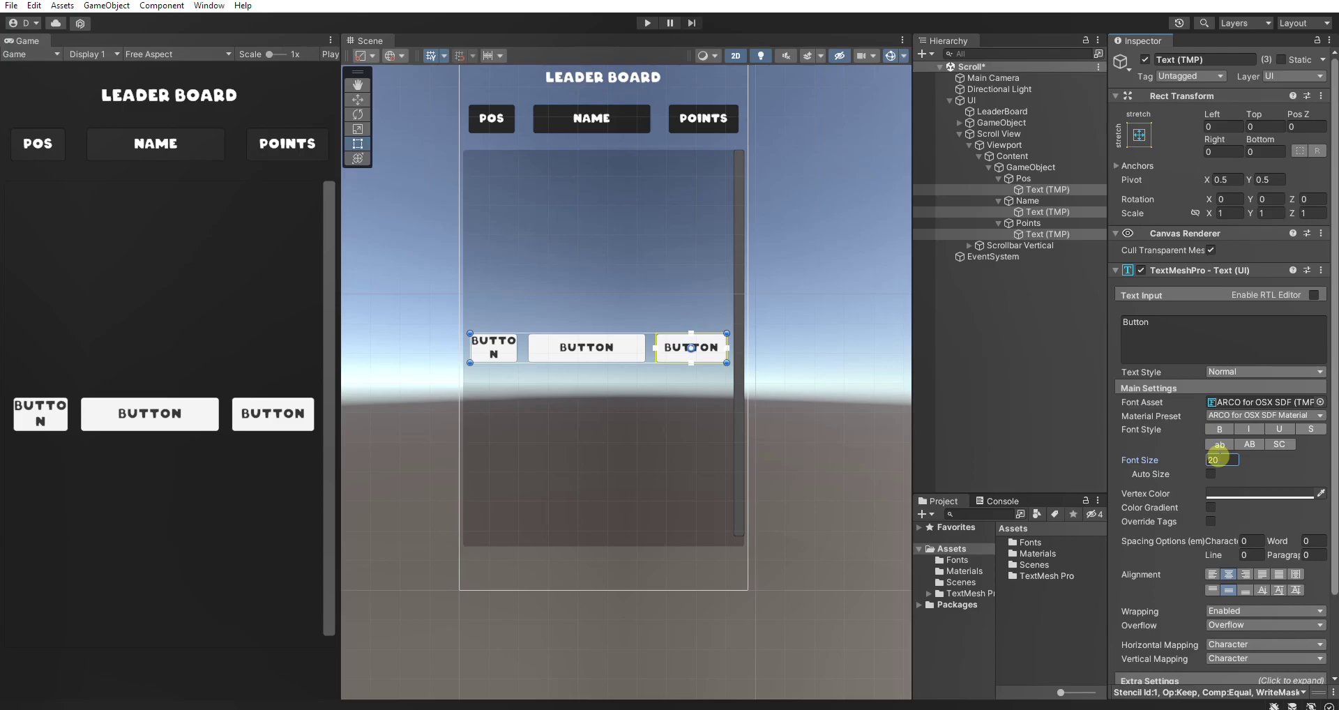
- Change the label texts to 1, Player and 1000
click(1042, 189)
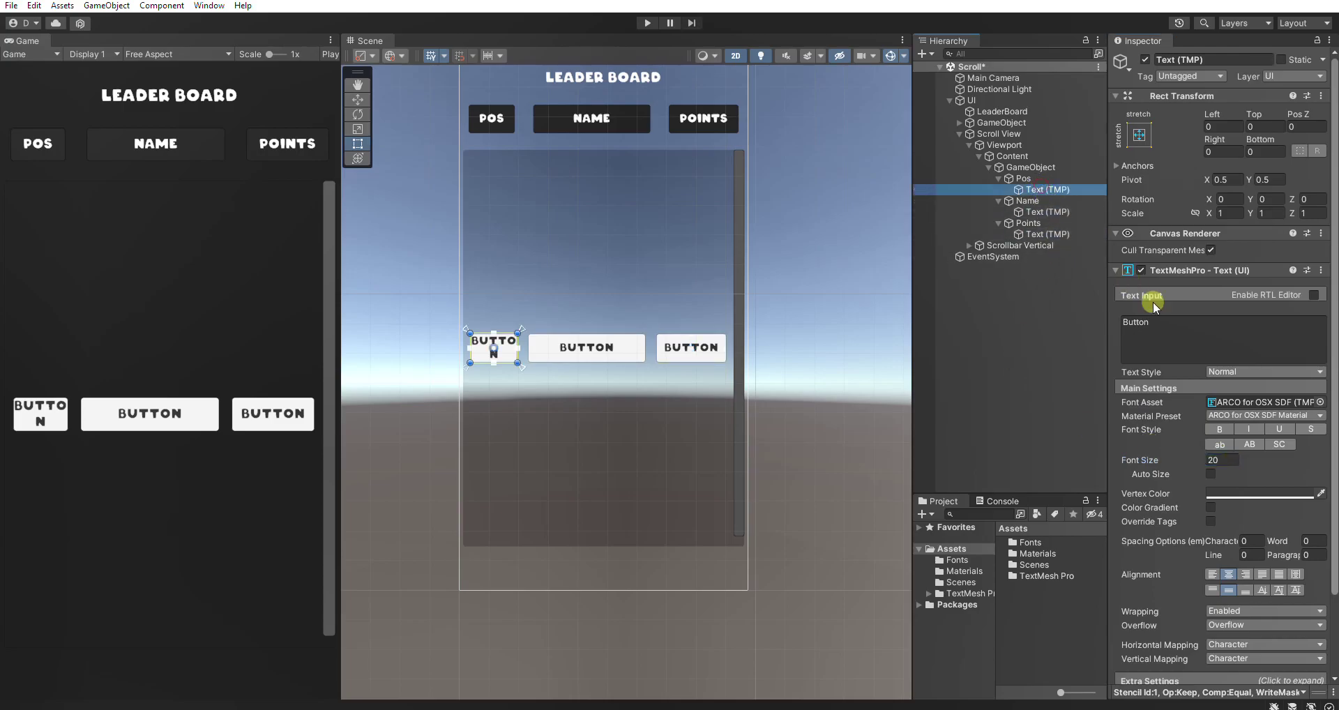
click(1171, 322)
text(1)
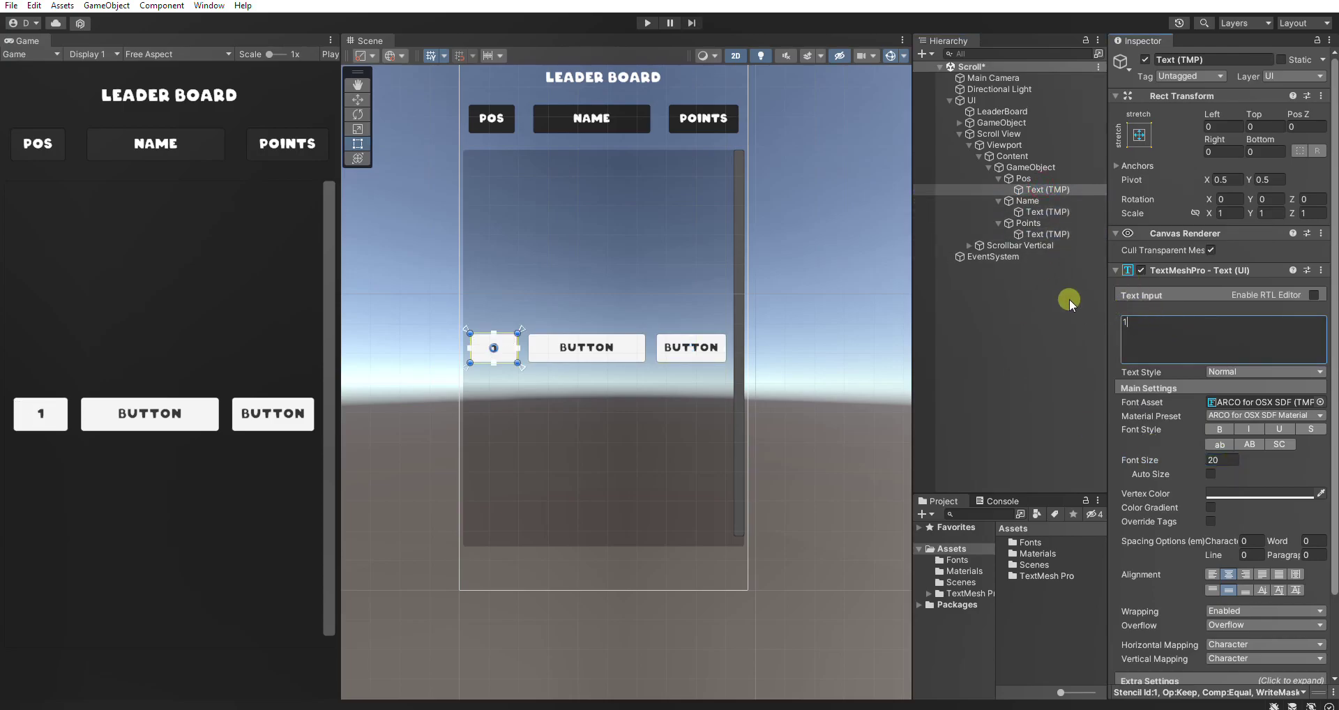
click(1039, 213)
click(1161, 329)
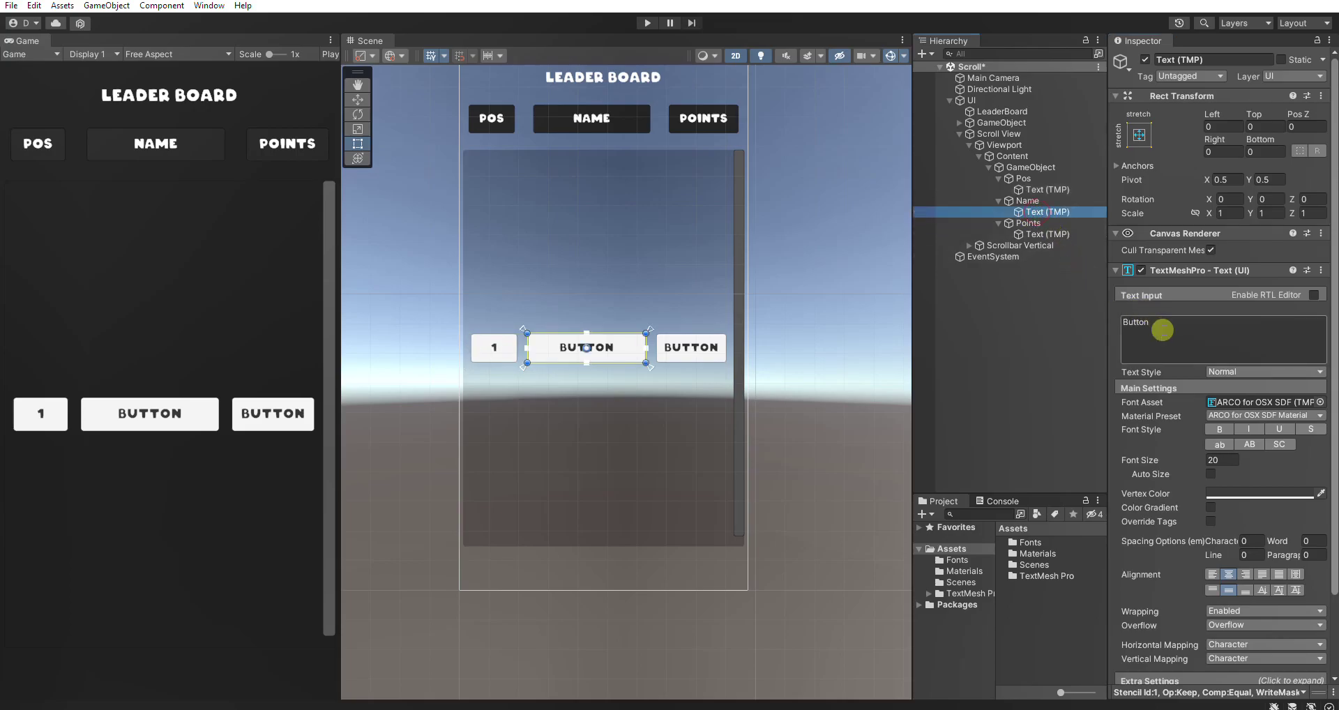
text(Player)
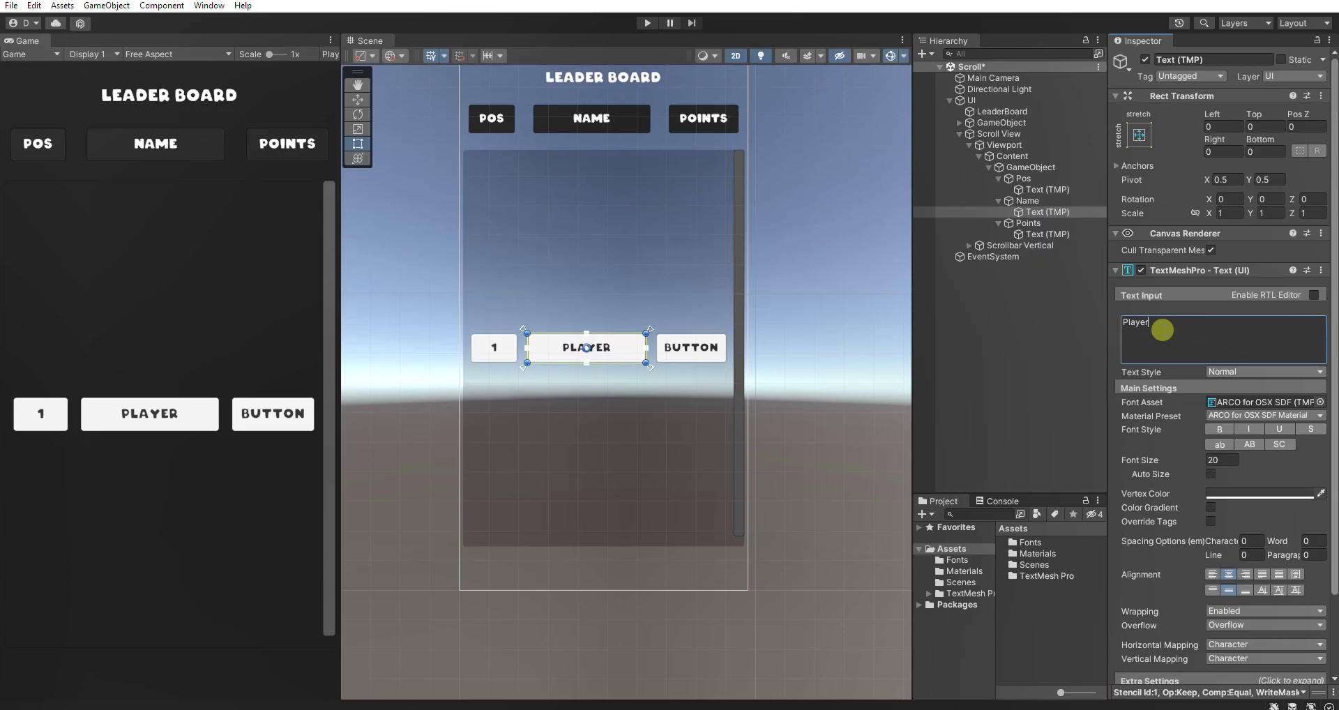
click(1046, 235)
click(1168, 332)
key(ctrl+a)
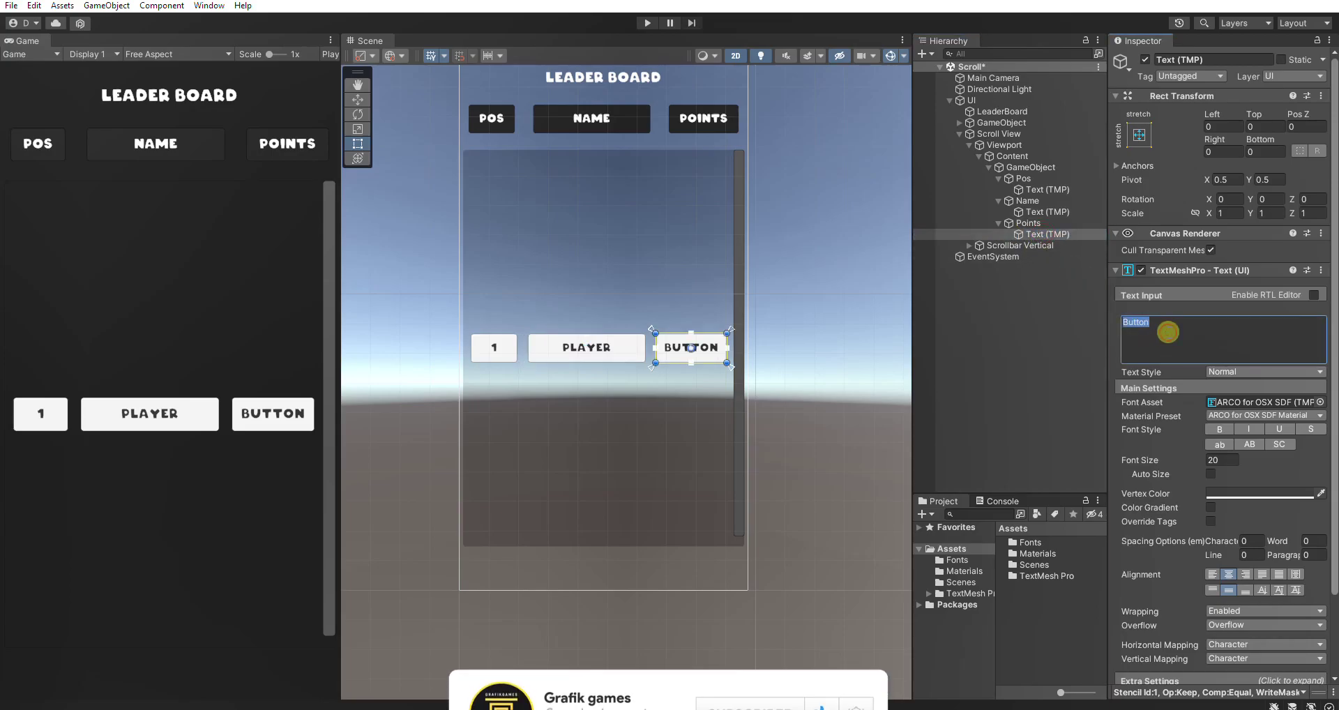
text(100)
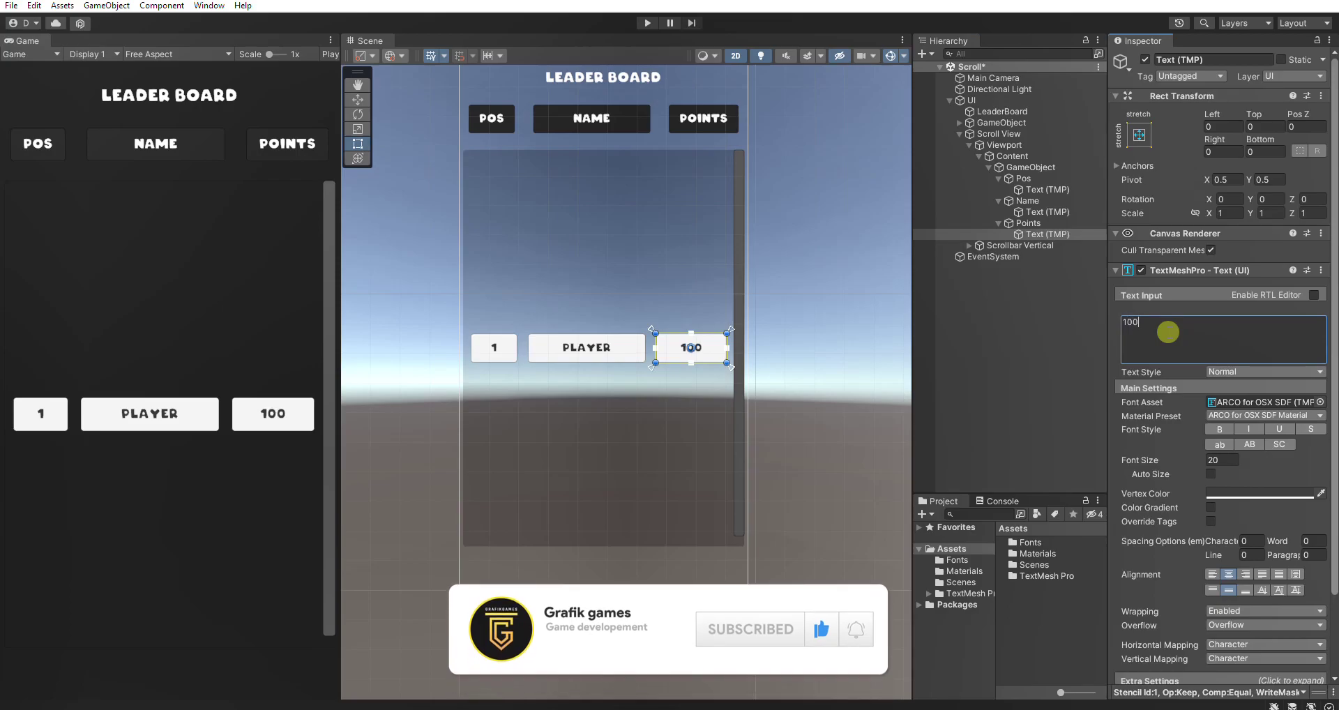
text(0)
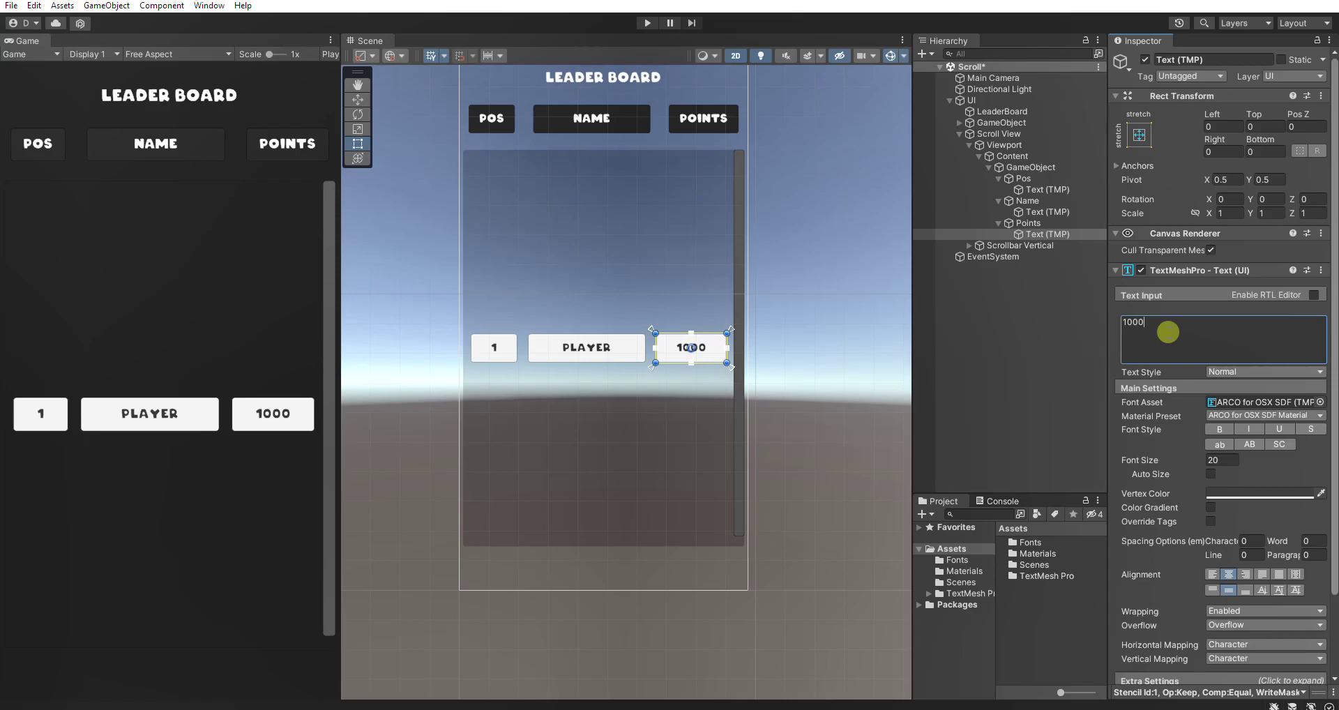
click(1043, 246)
click(1034, 235)
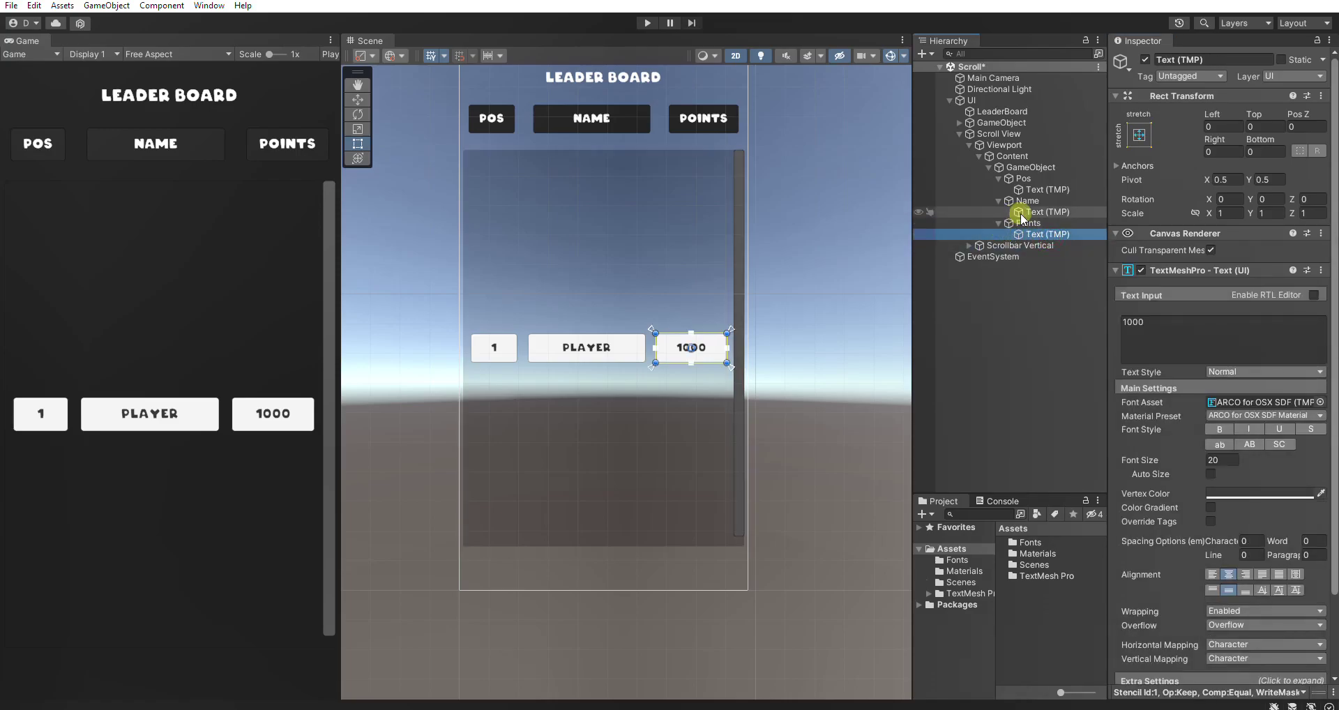
- Give the Pos, Name and Points cells the InputFieldBackground source image
click(1021, 223)
ctrl+click(1027, 201)
ctrl+click(1033, 180)
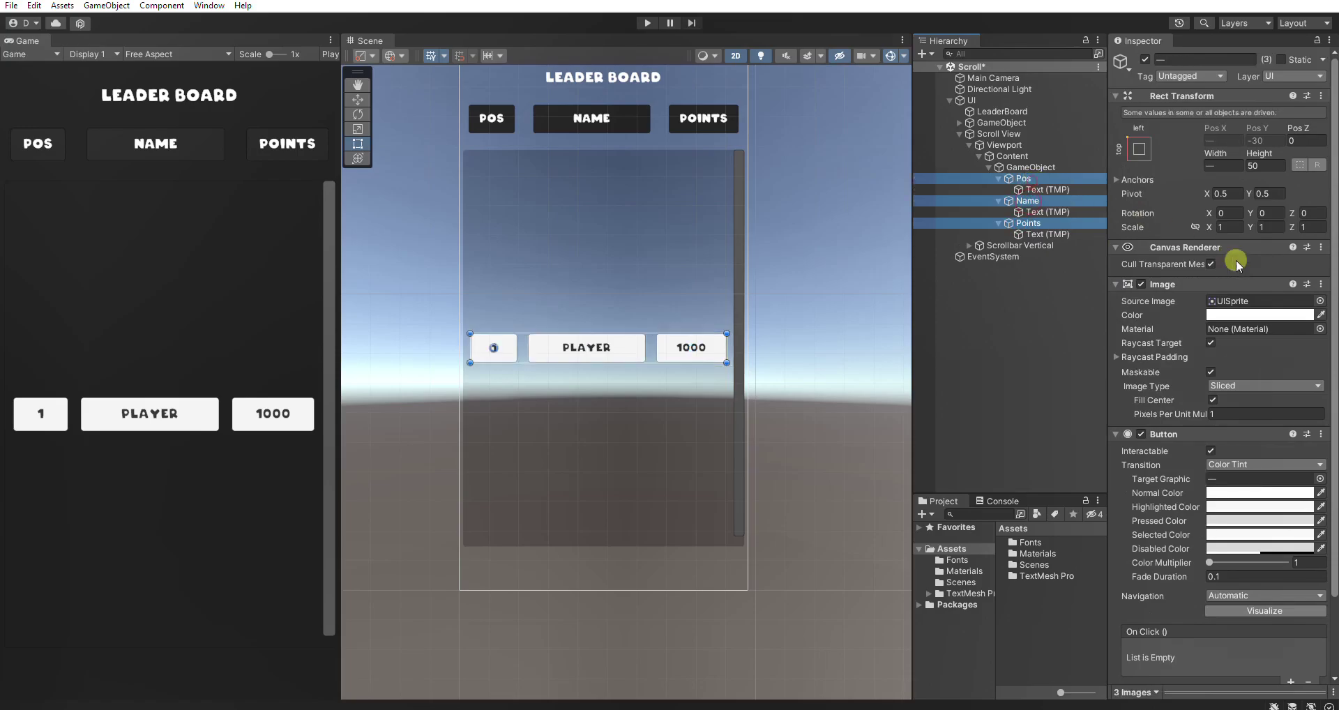
click(1320, 300)
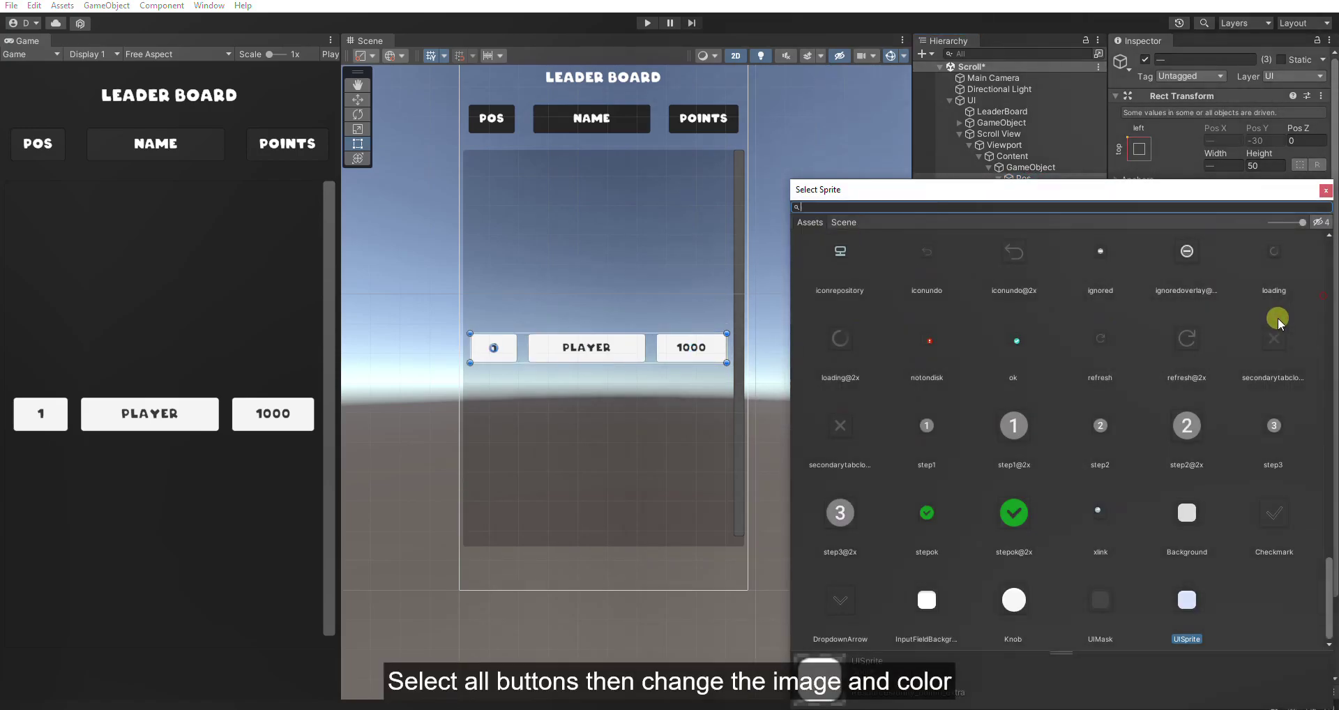
click(945, 592)
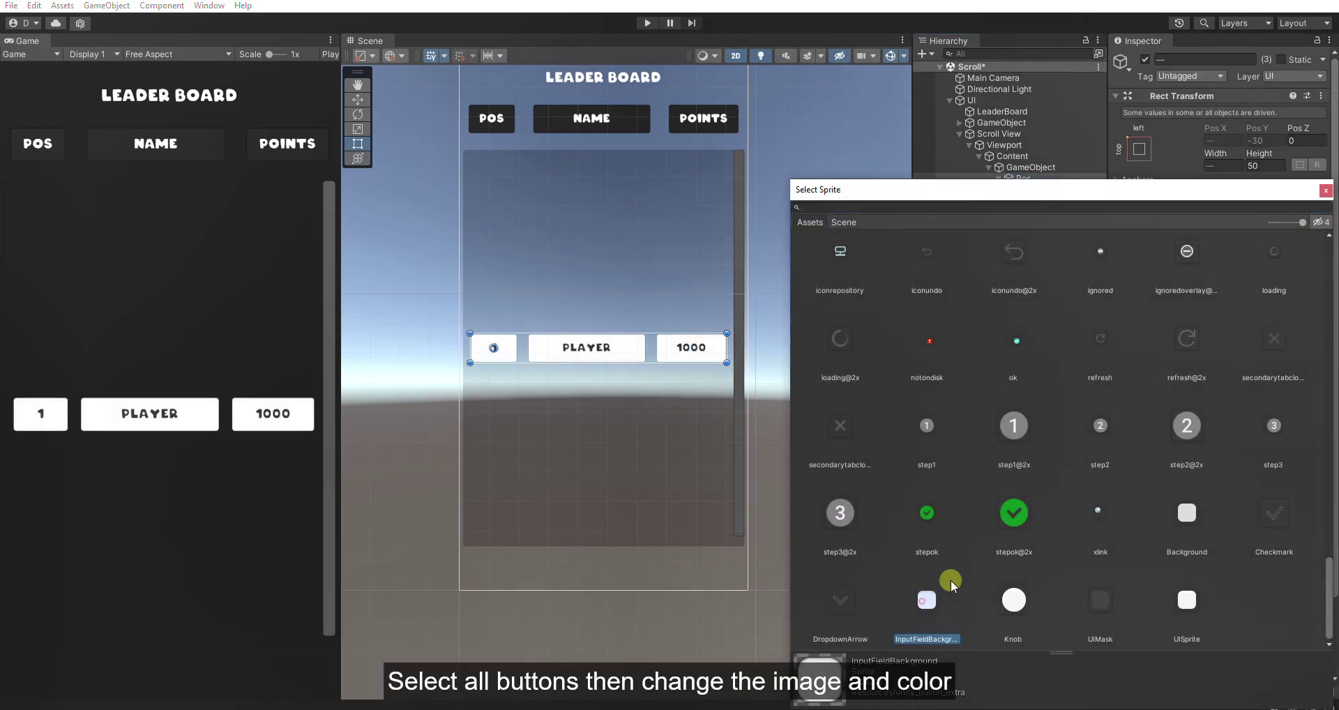
click(1326, 190)
- Tint the cell images near-black (191919)
click(1299, 318)
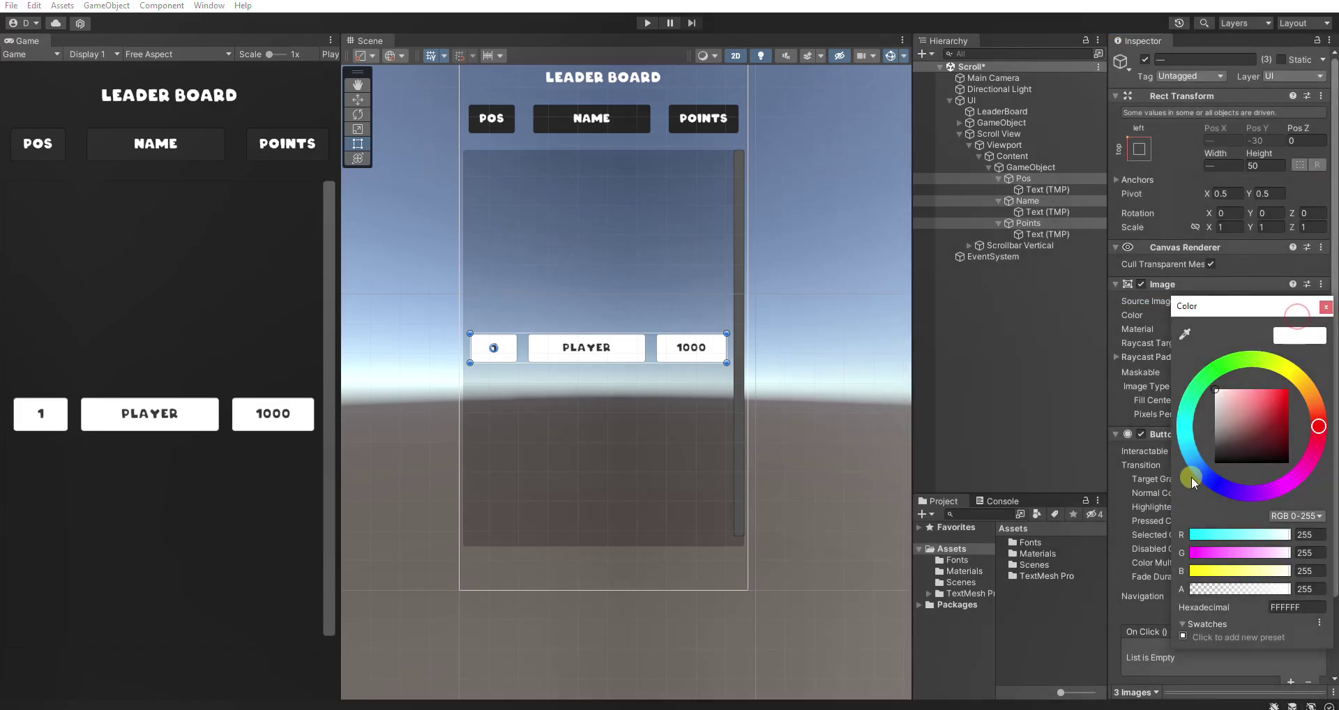
drag(1216, 446, 1209, 455)
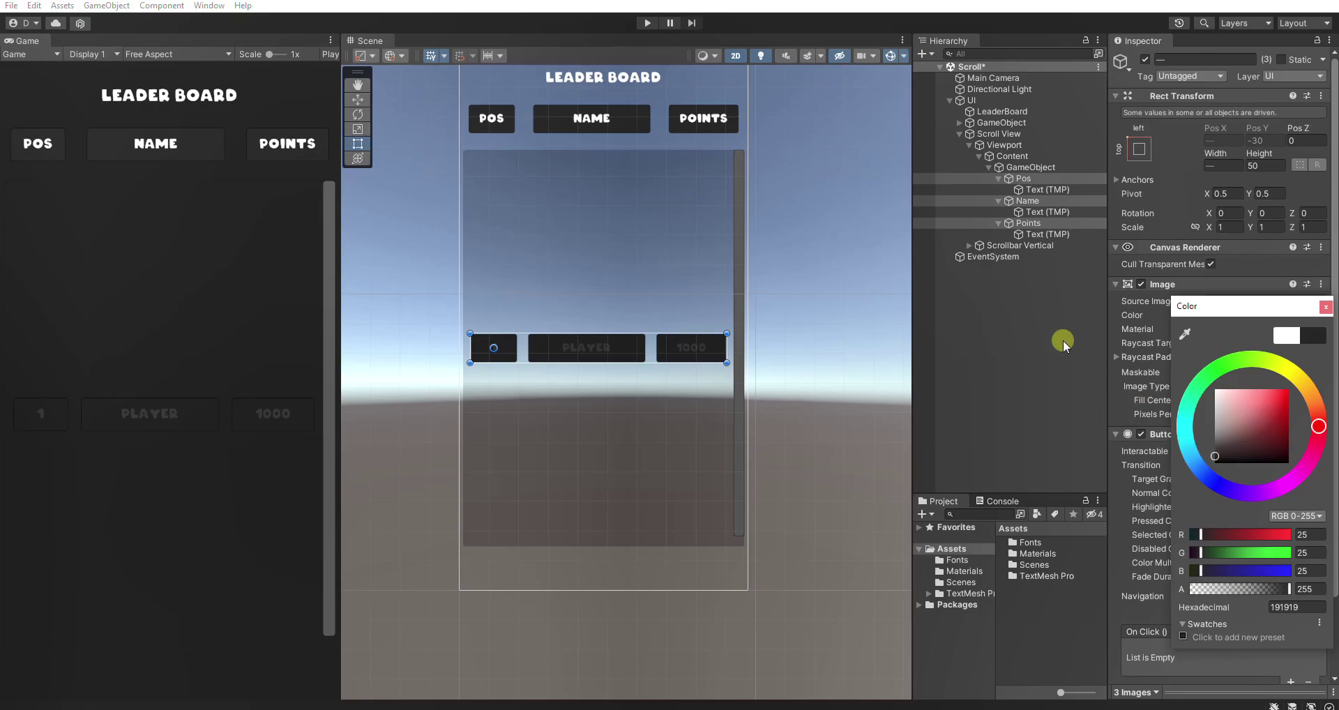
click(1070, 235)
ctrl+click(1070, 212)
- Set the three labels' Vertex Color to bright yellow FFD000
ctrl+click(1072, 191)
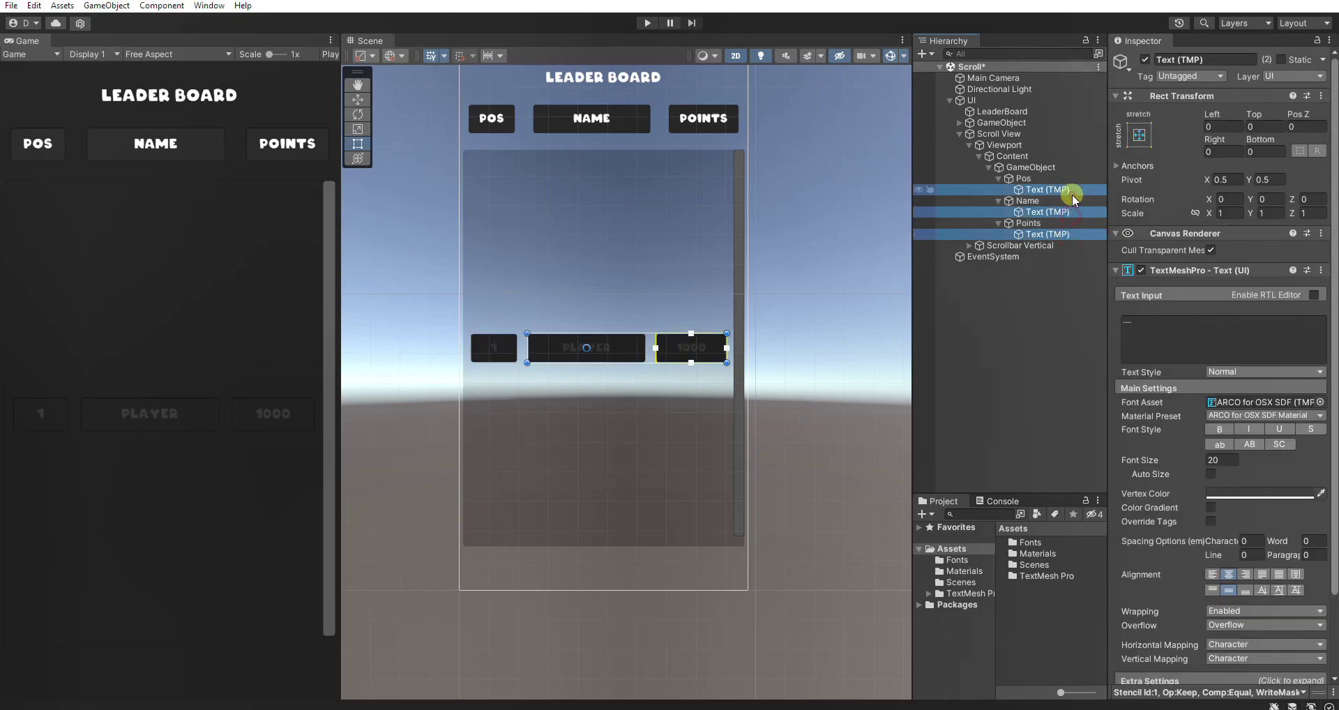
click(1259, 493)
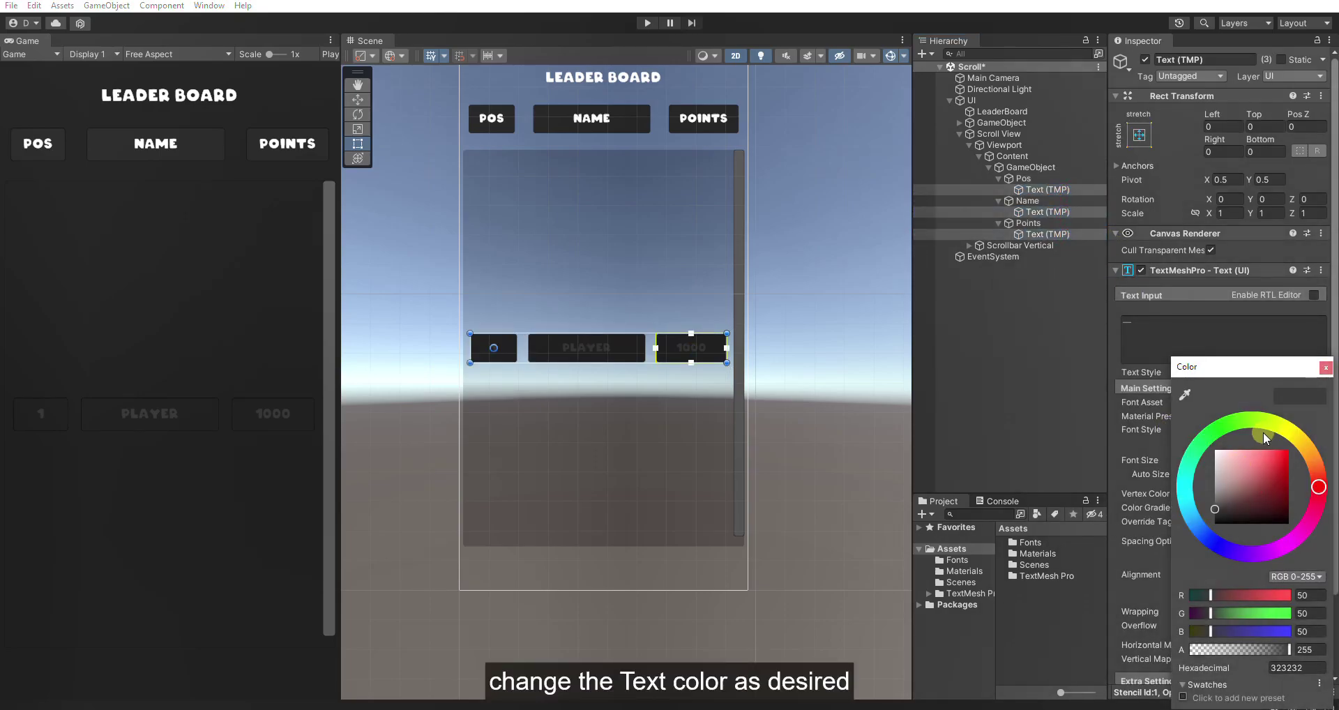
drag(1264, 437, 1292, 433)
click(1283, 451)
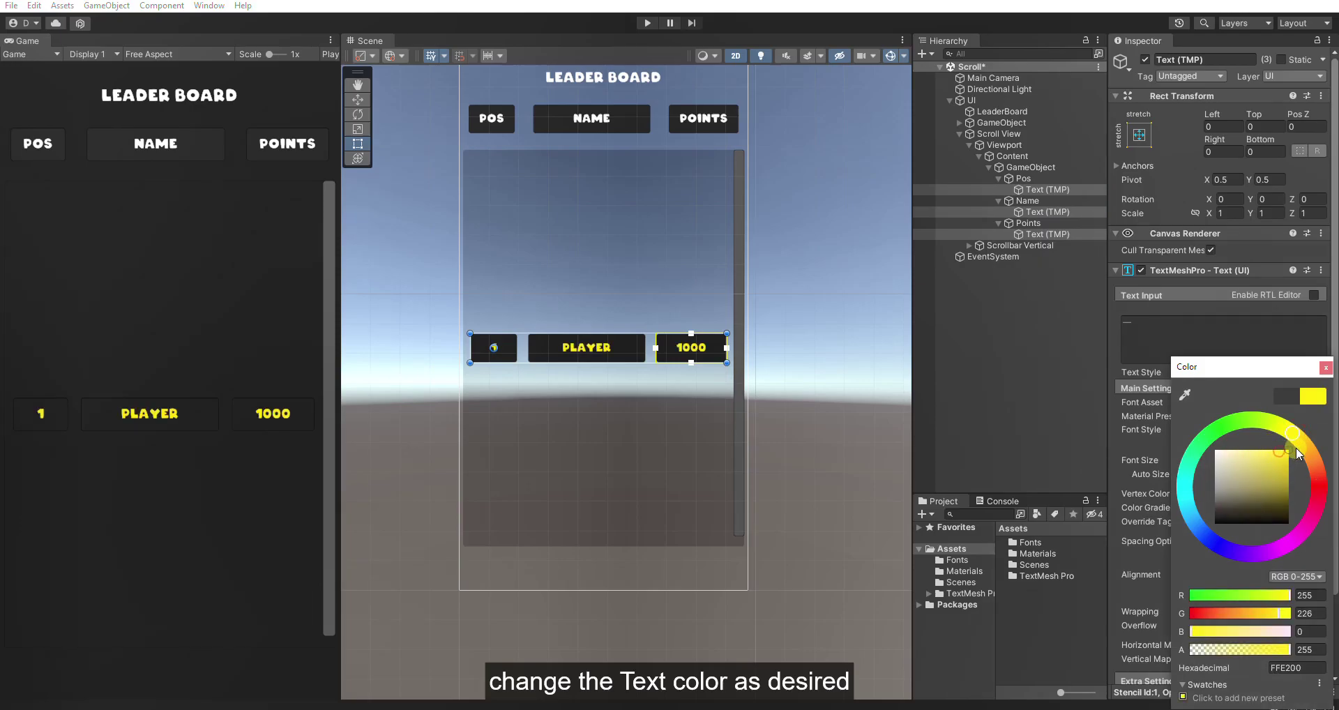
drag(1294, 437, 1304, 440)
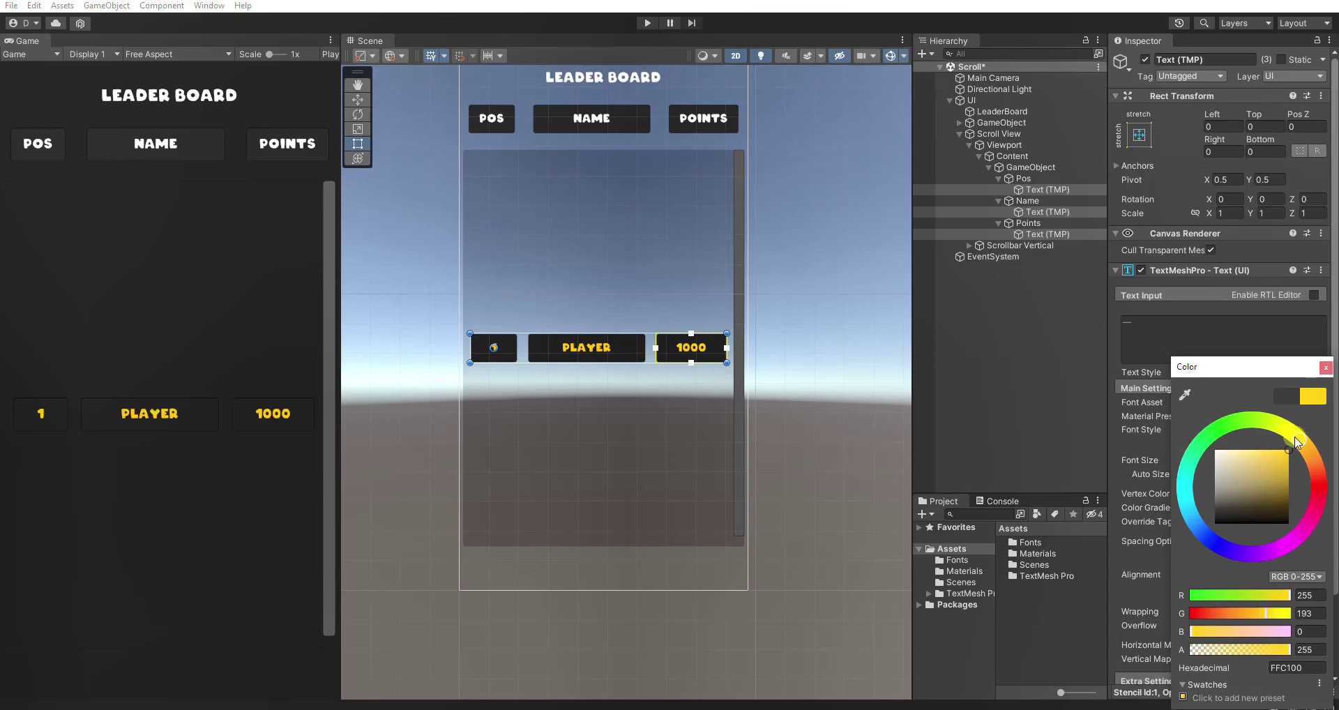
drag(1304, 443, 1301, 439)
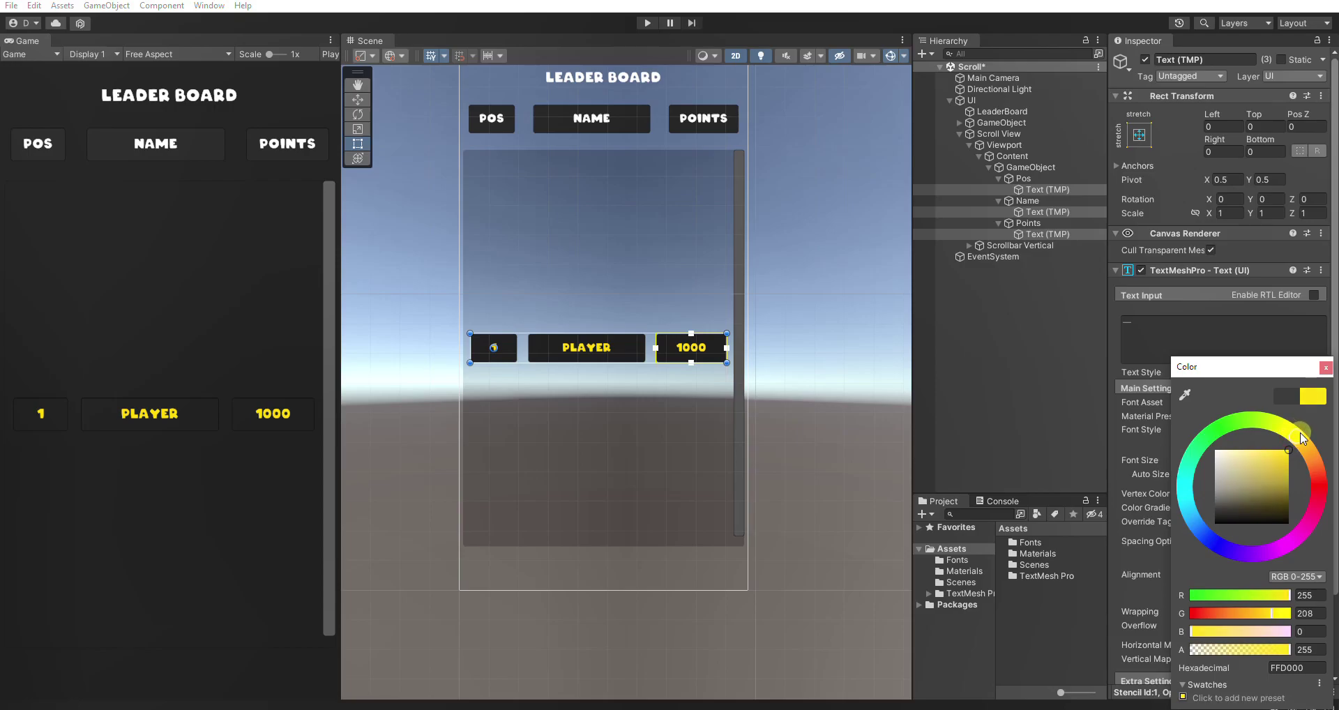
click(1325, 367)
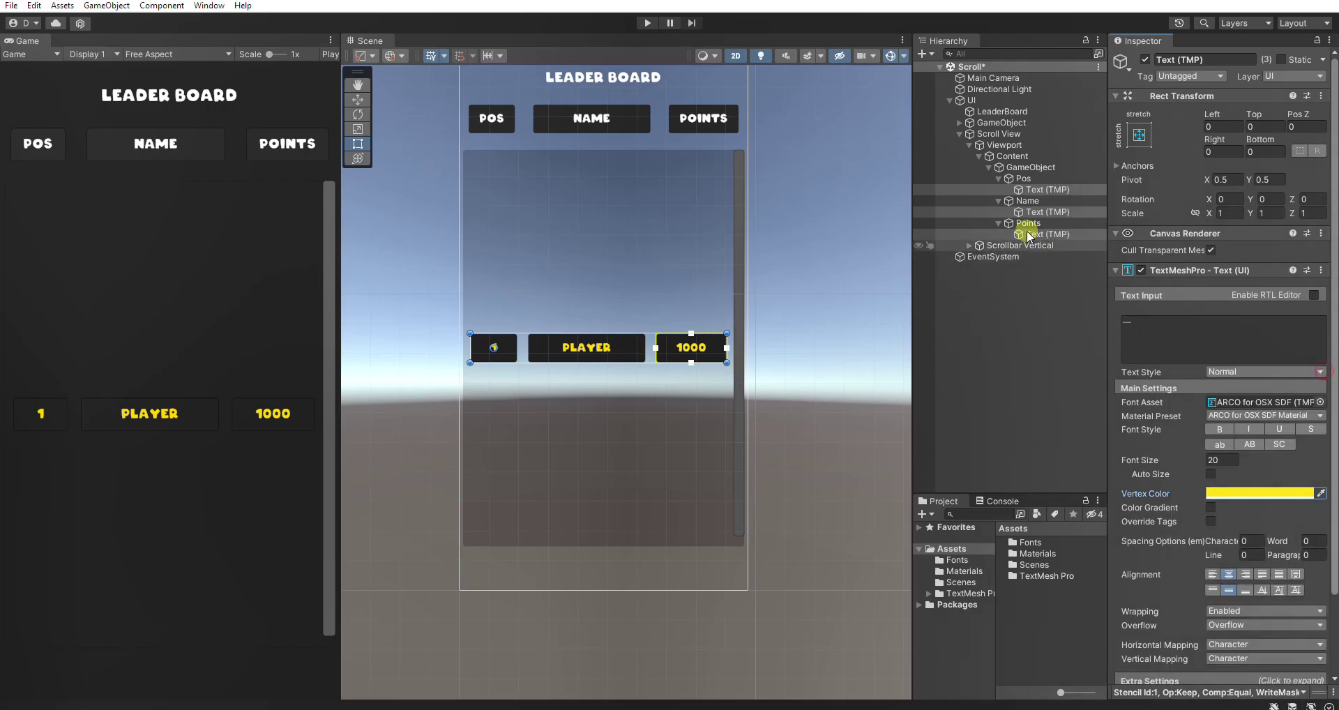
- Rename the row GameObject under Content to "1"
click(999, 223)
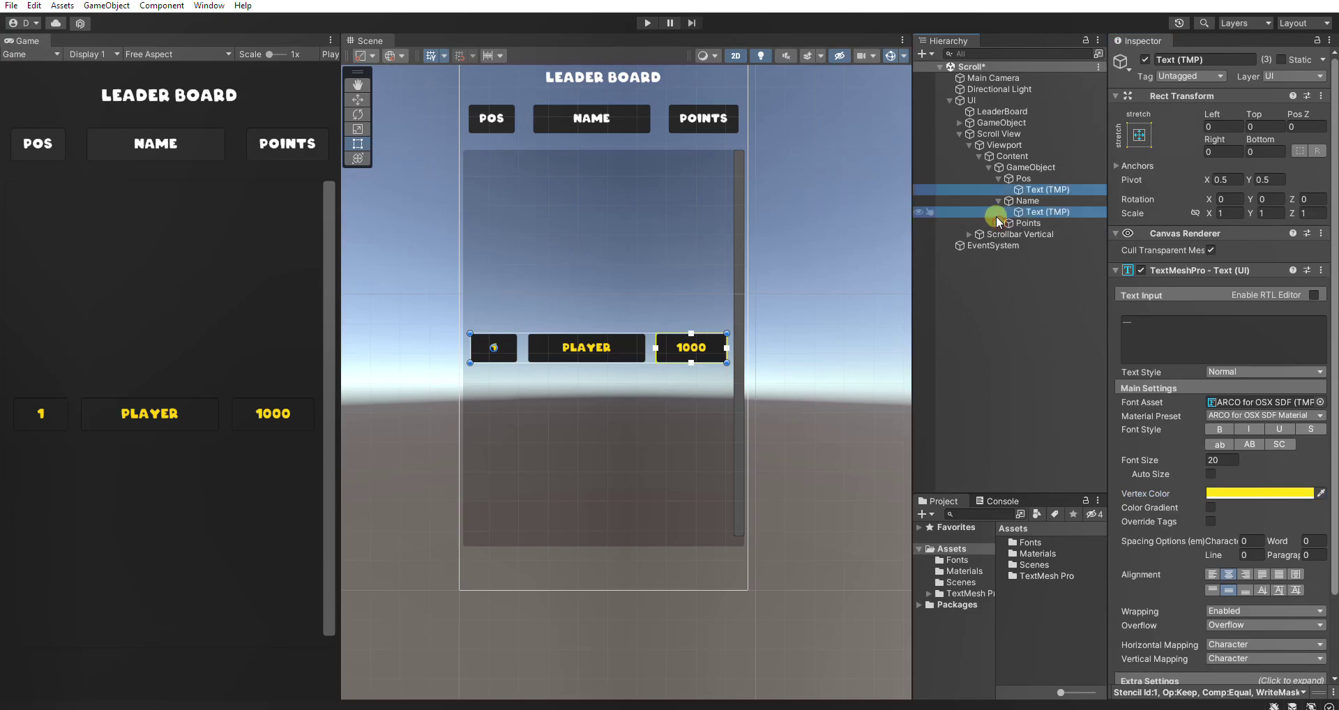
click(999, 201)
click(999, 178)
click(1022, 179)
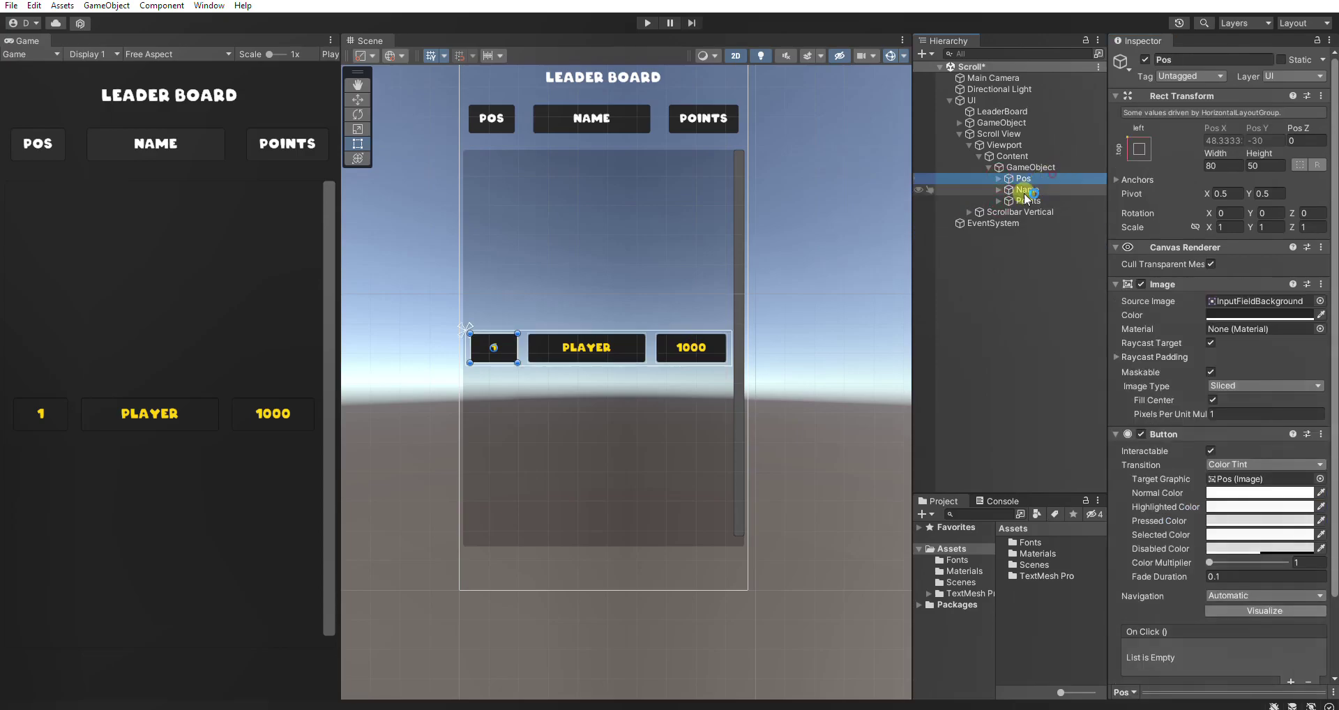
click(1021, 169)
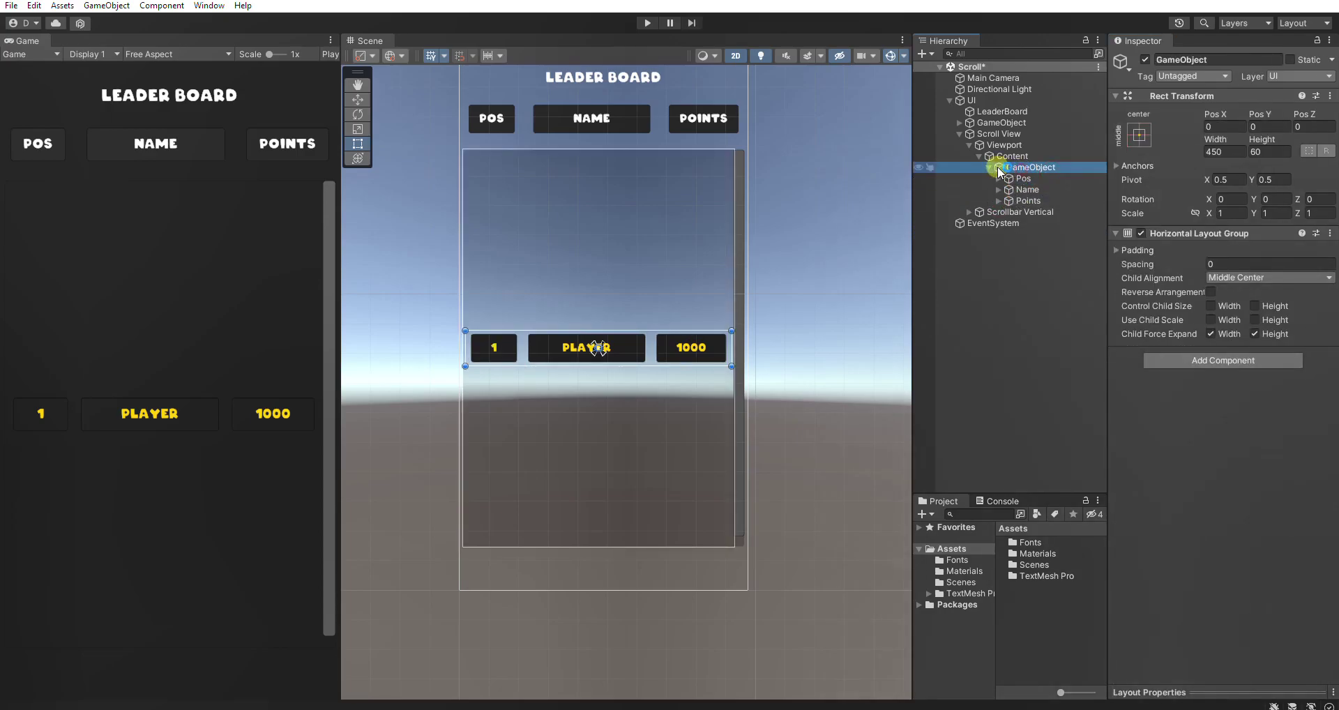
click(1049, 166)
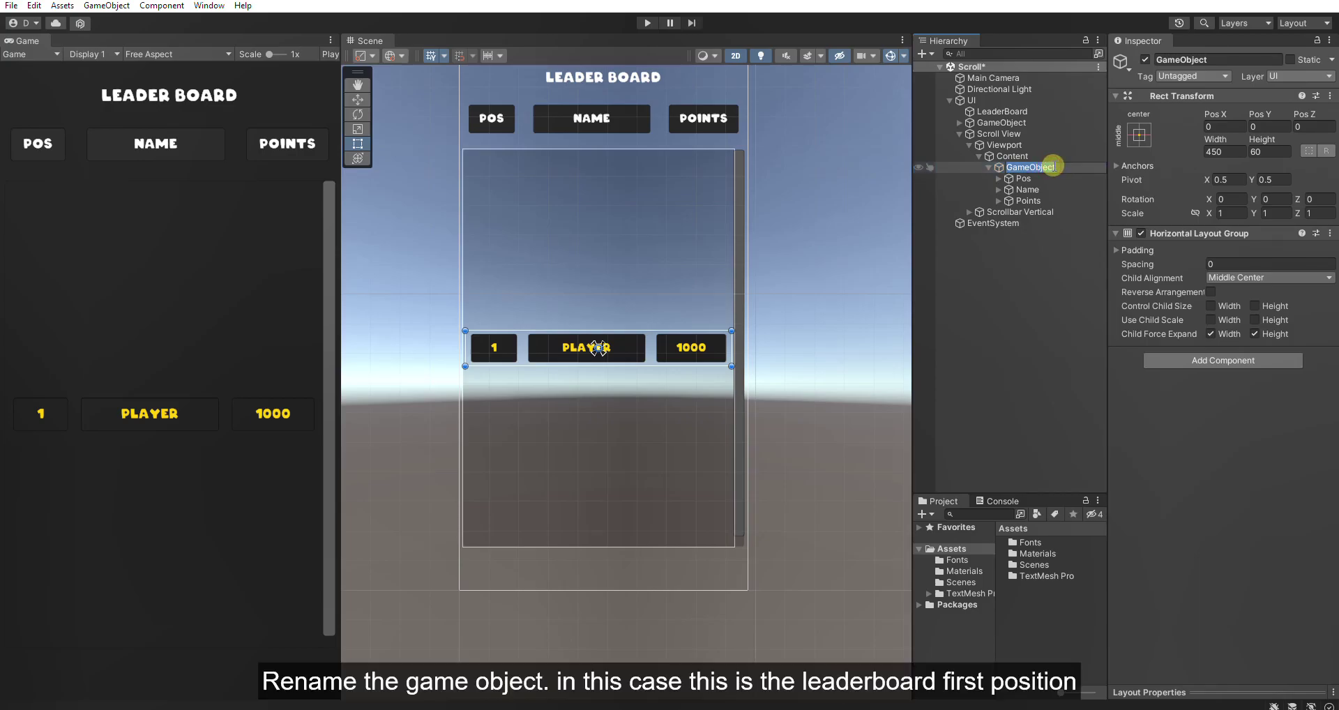
text(1)
key(Return)
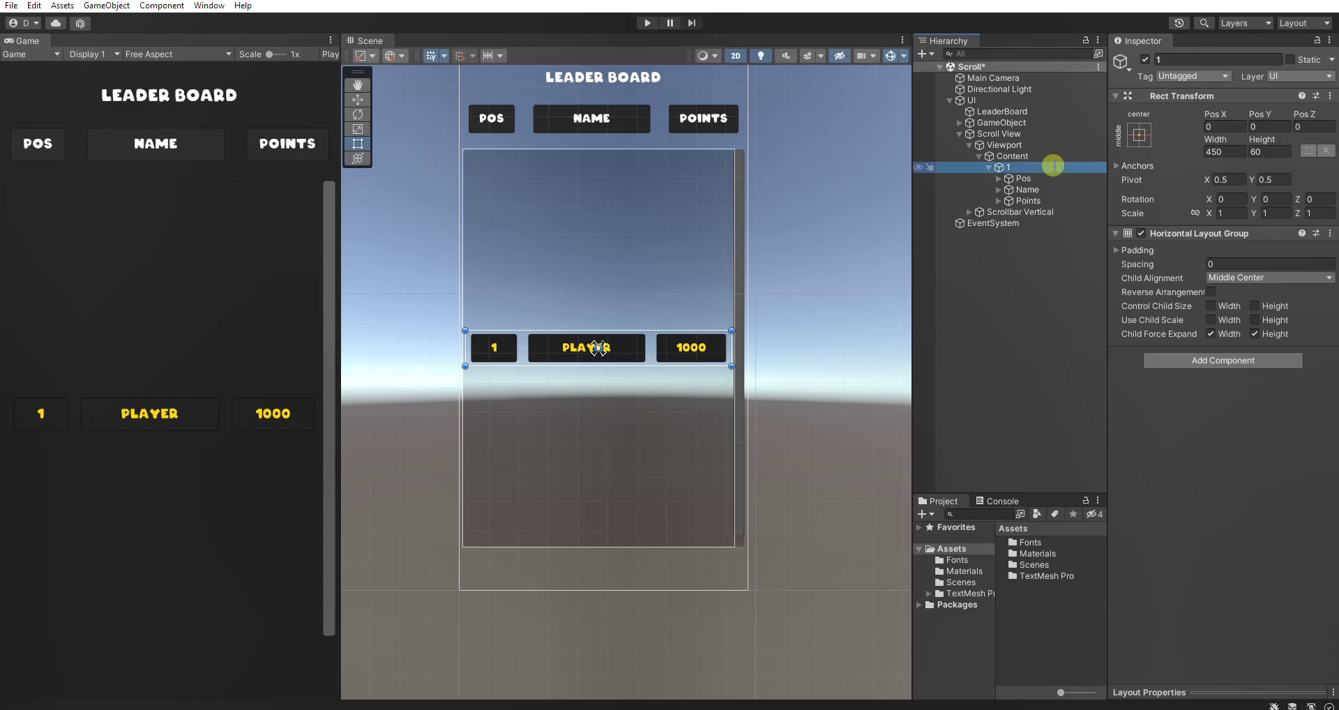
- Add a Vertical Layout Group to Content with Child Alignment set to Upper Center
click(989, 166)
click(987, 156)
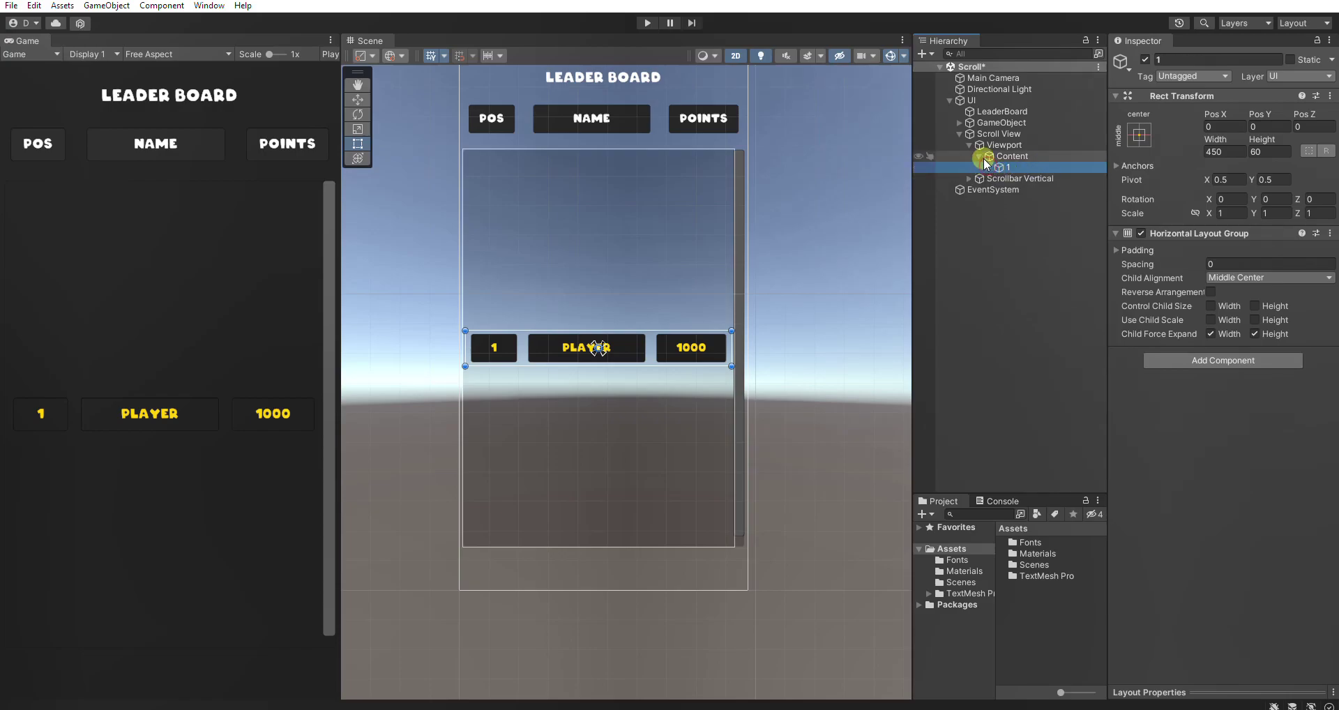
click(1162, 245)
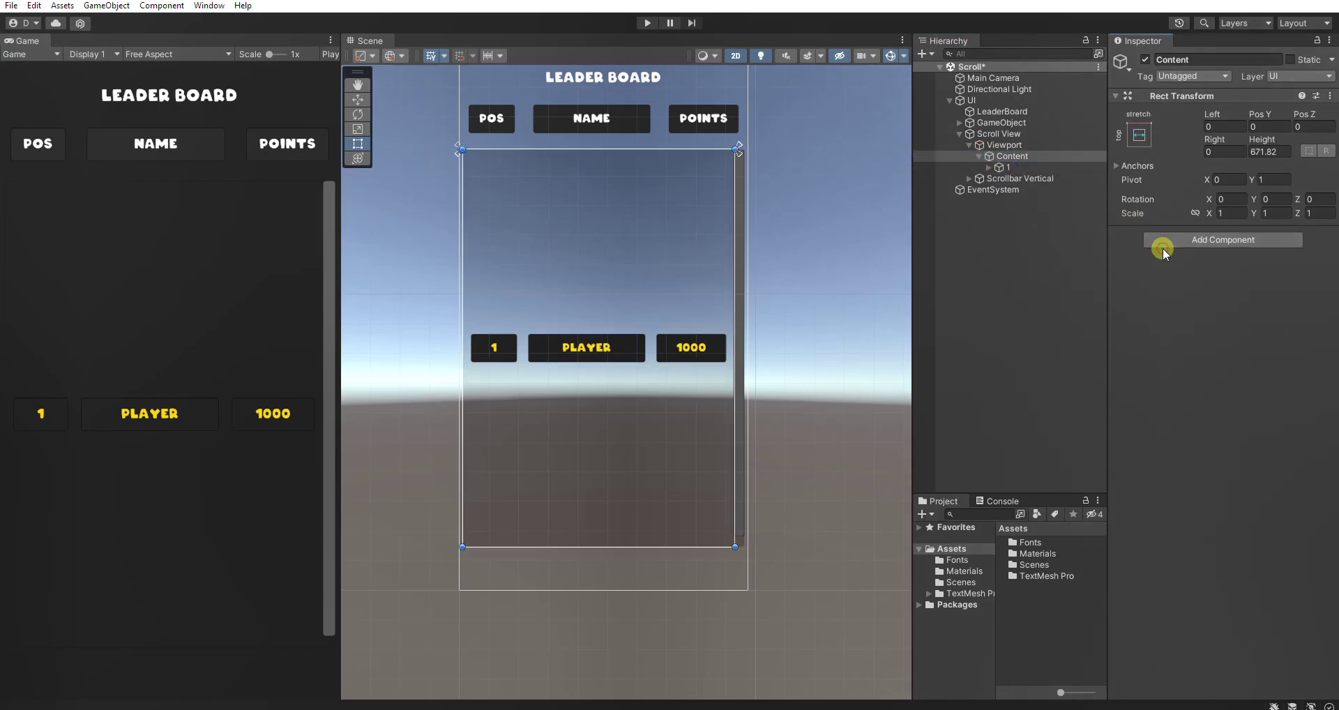
click(1165, 244)
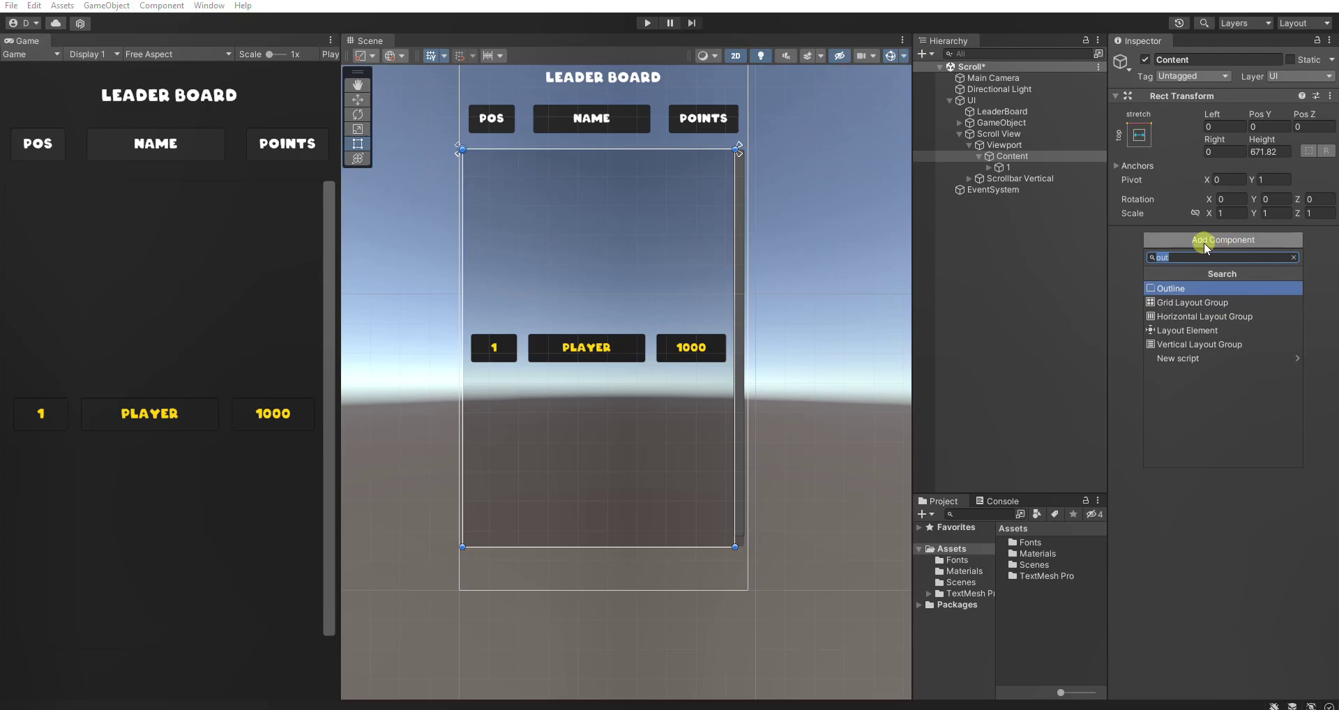
click(1150, 347)
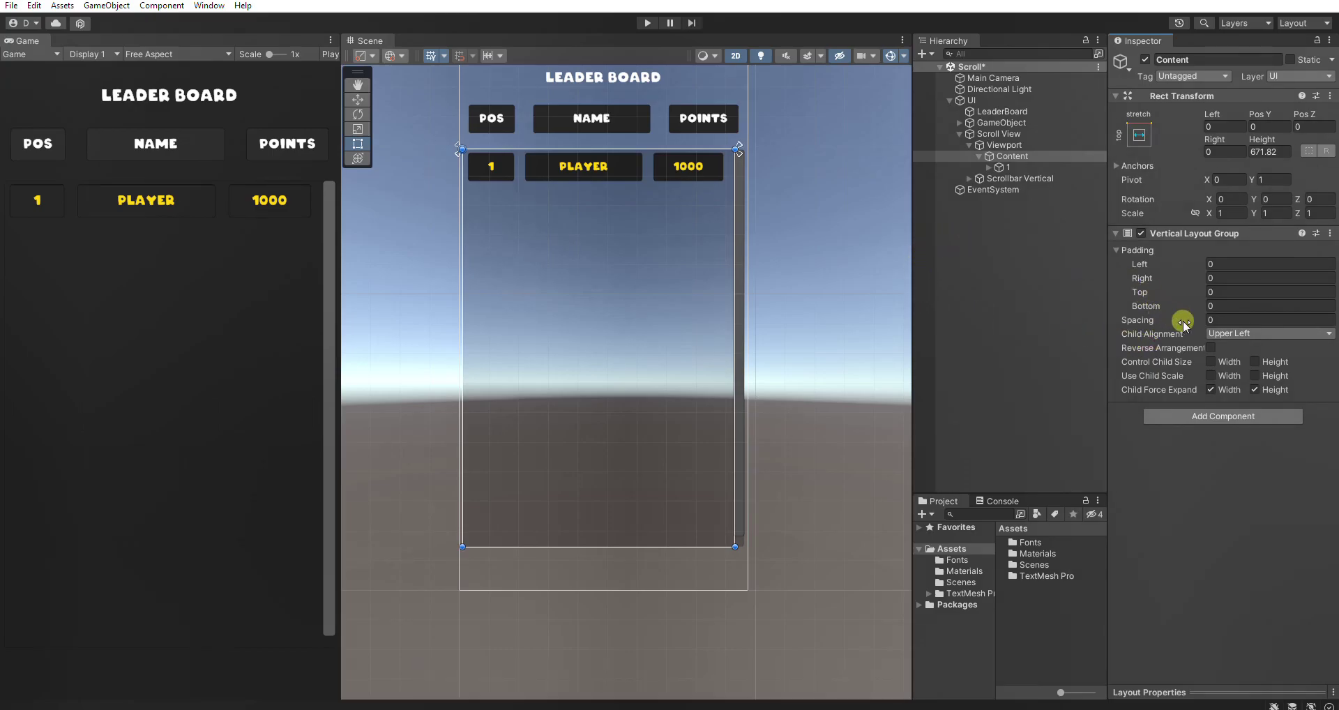
click(1231, 333)
click(1248, 410)
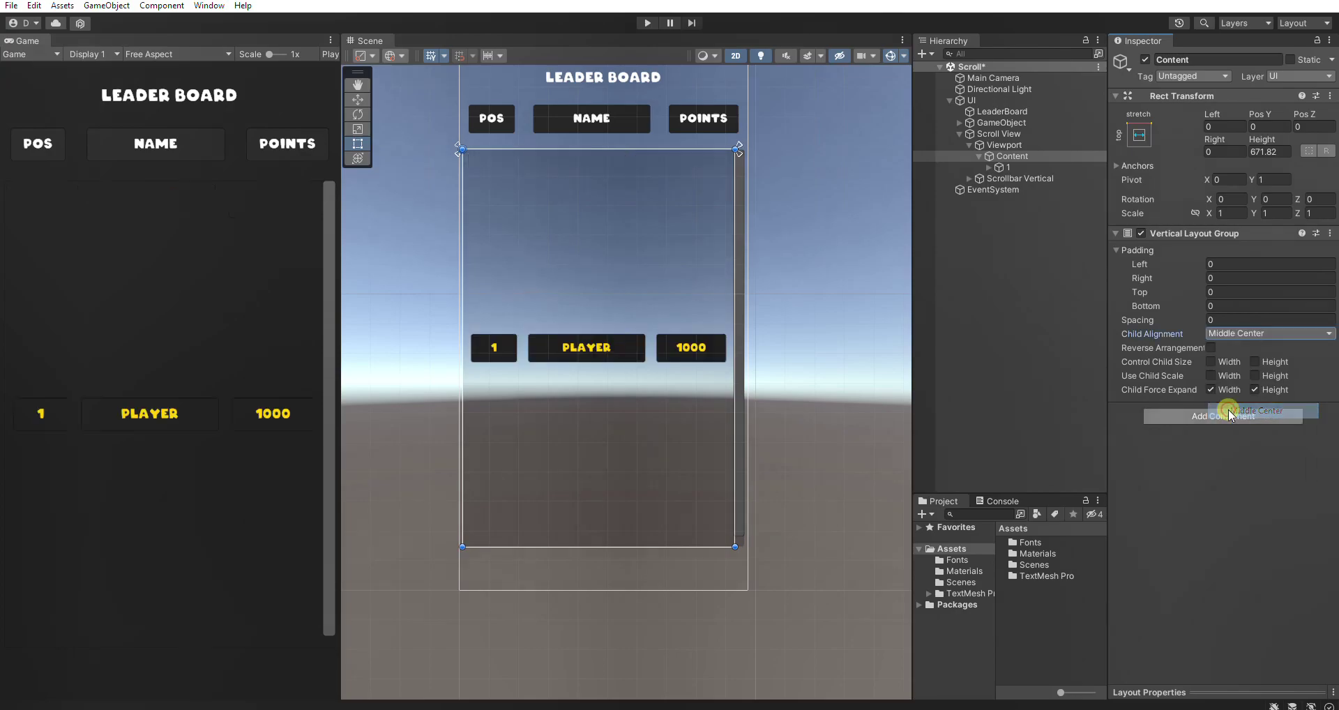
click(1230, 331)
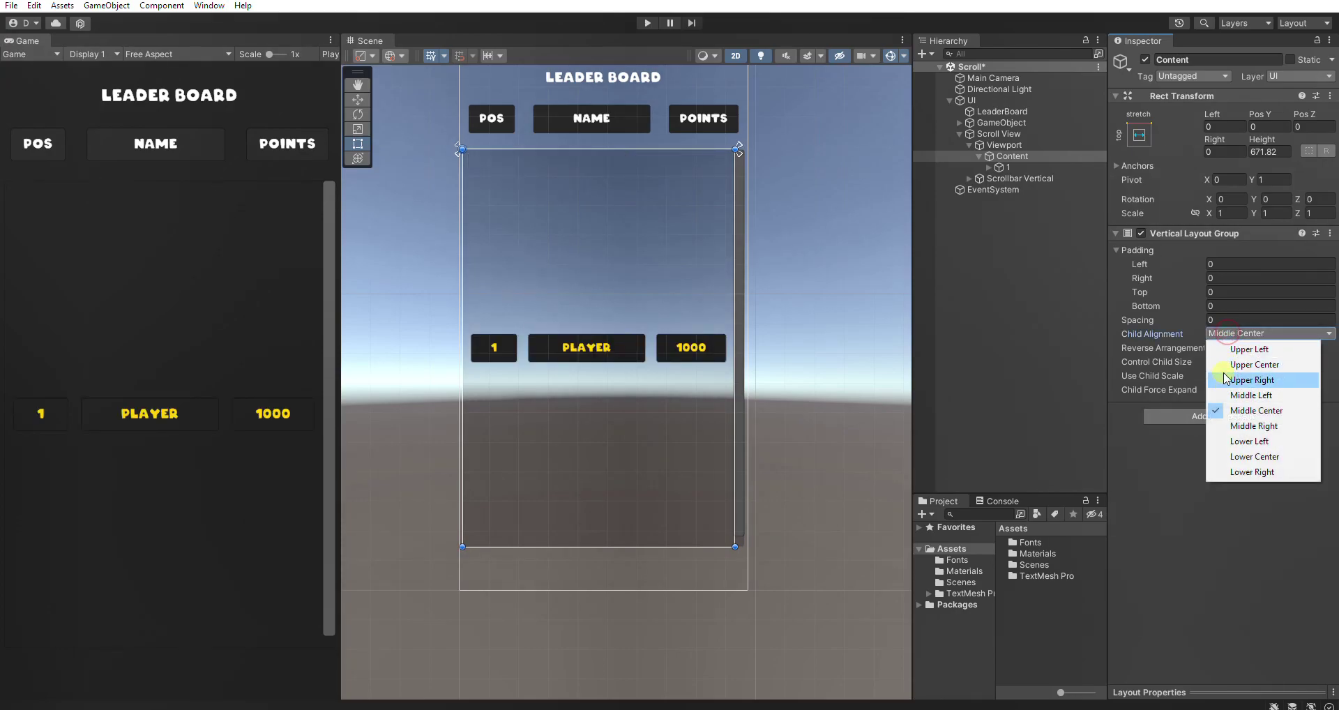
click(1226, 365)
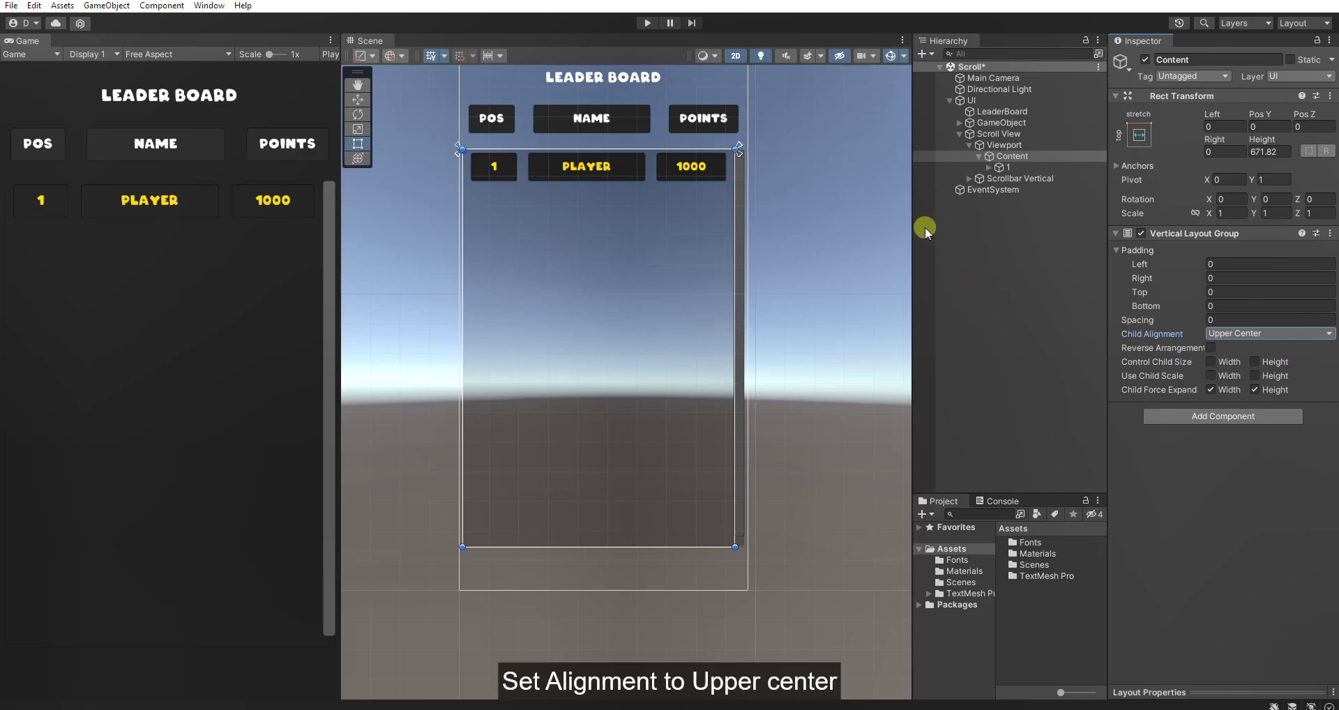
click(1004, 165)
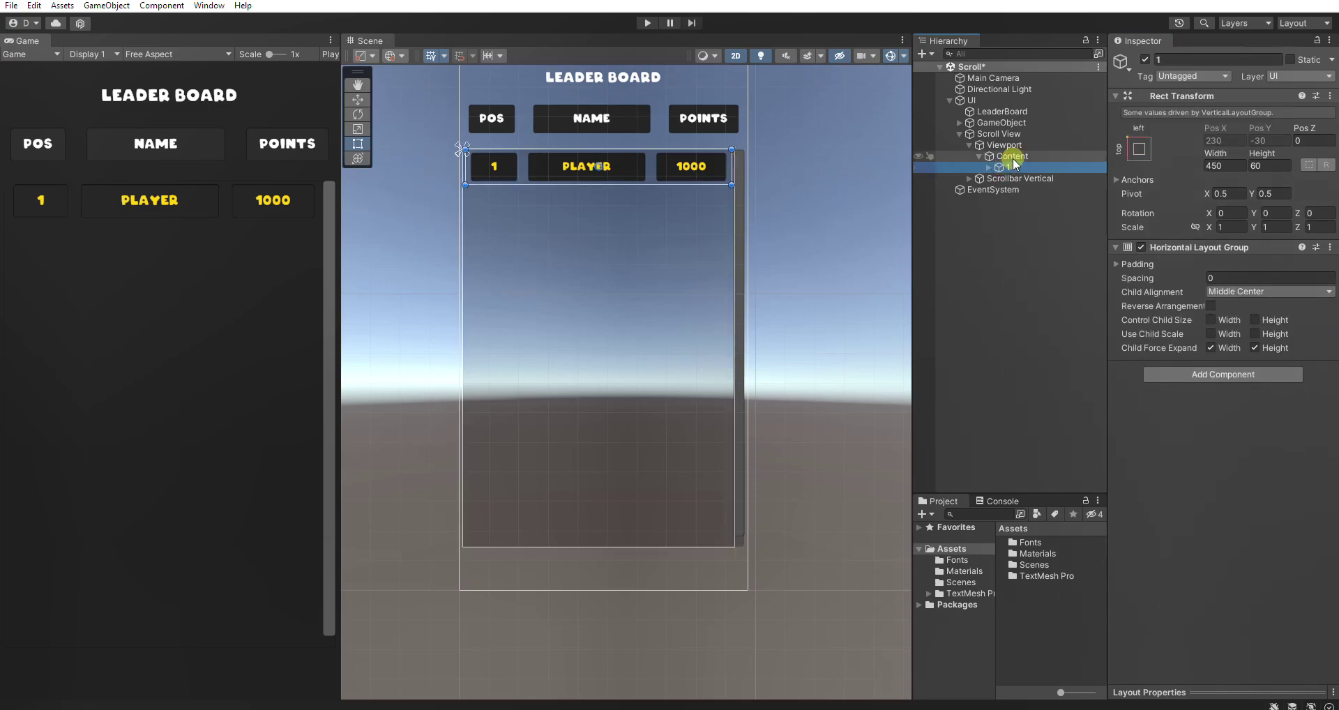
click(1011, 123)
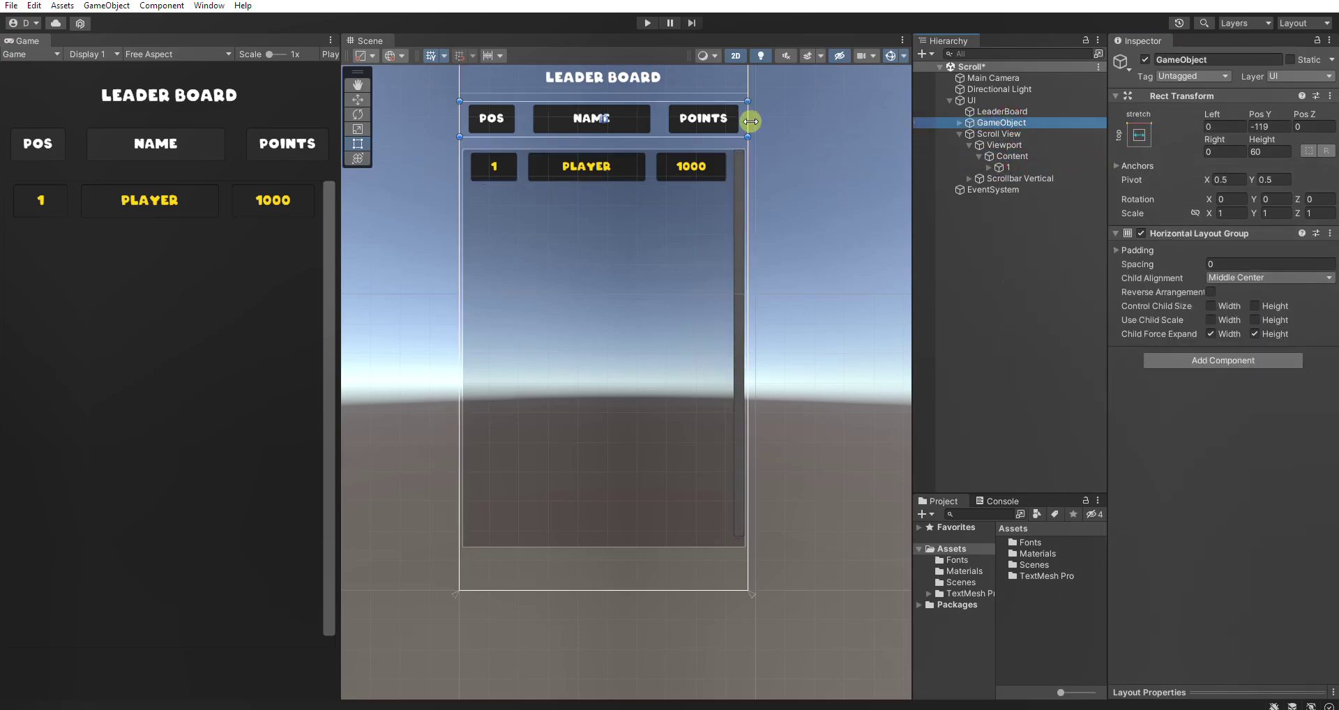
- Drag the header row's left and right edges inward in the Scene view
drag(752, 122, 736, 119)
key(grave)
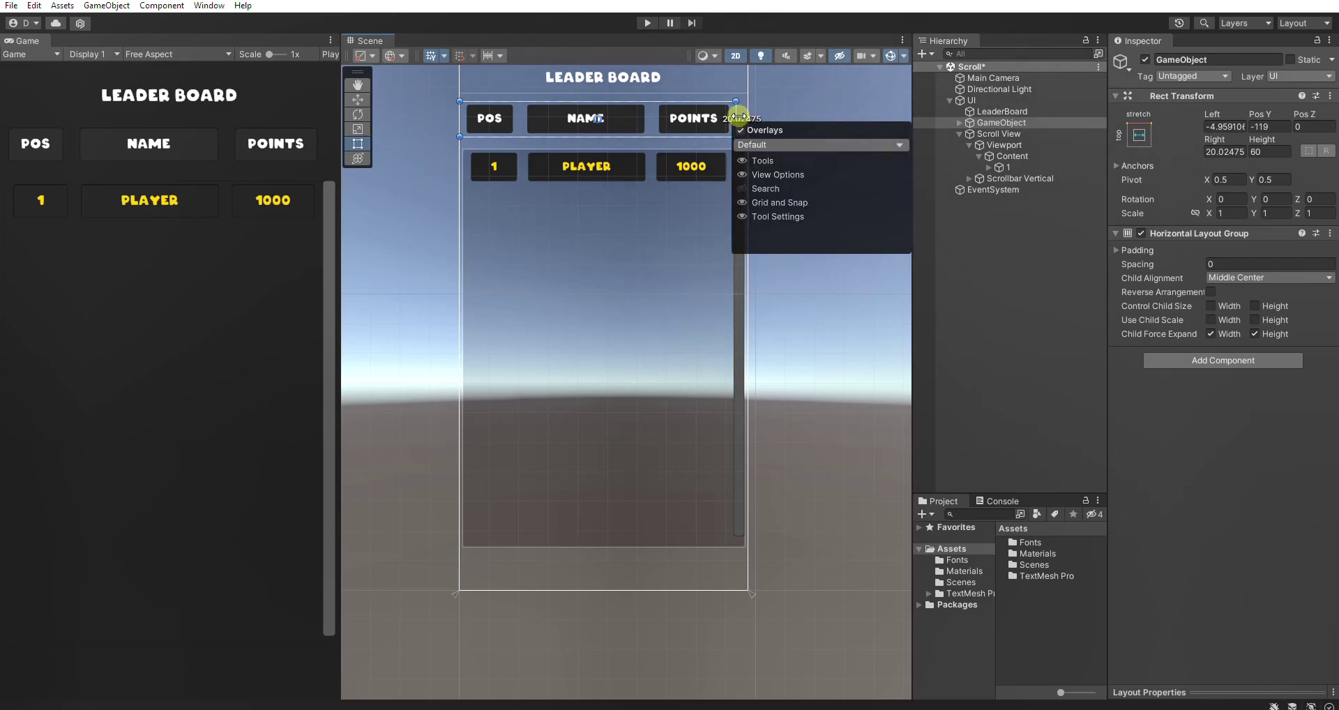
click(738, 119)
drag(738, 118, 738, 115)
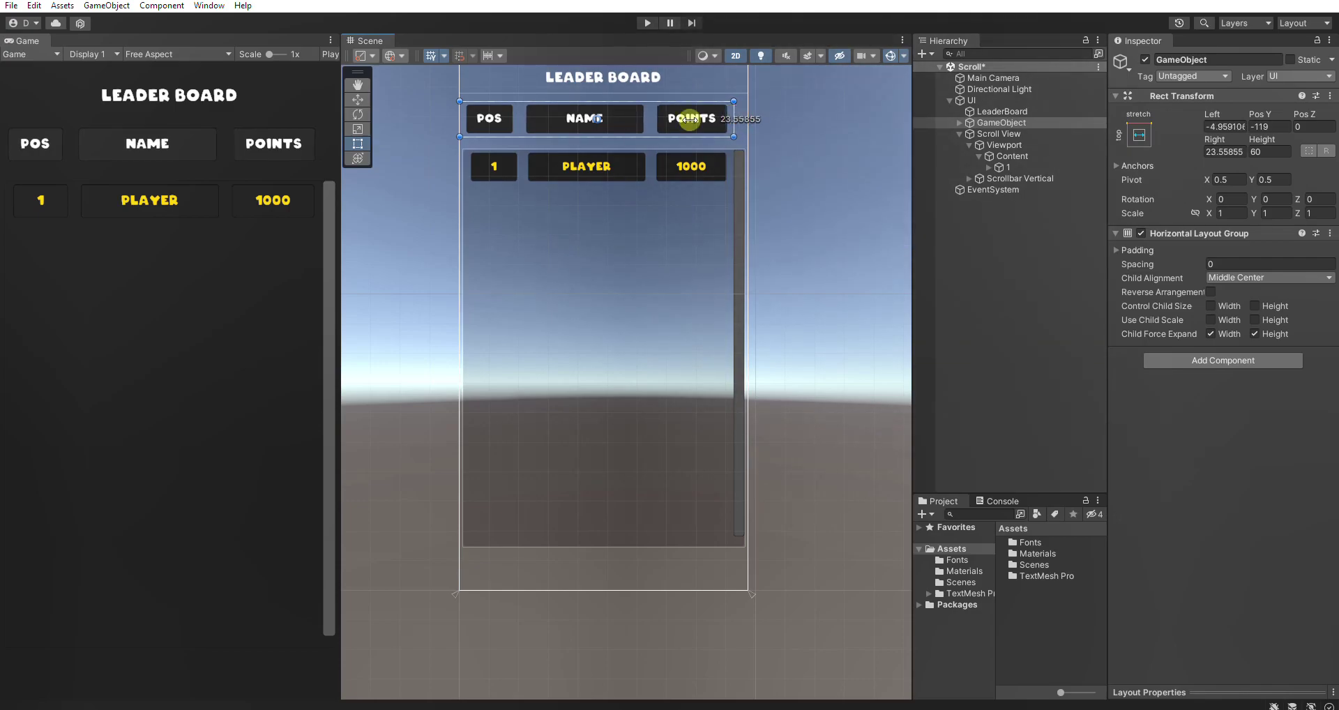
drag(458, 118, 467, 117)
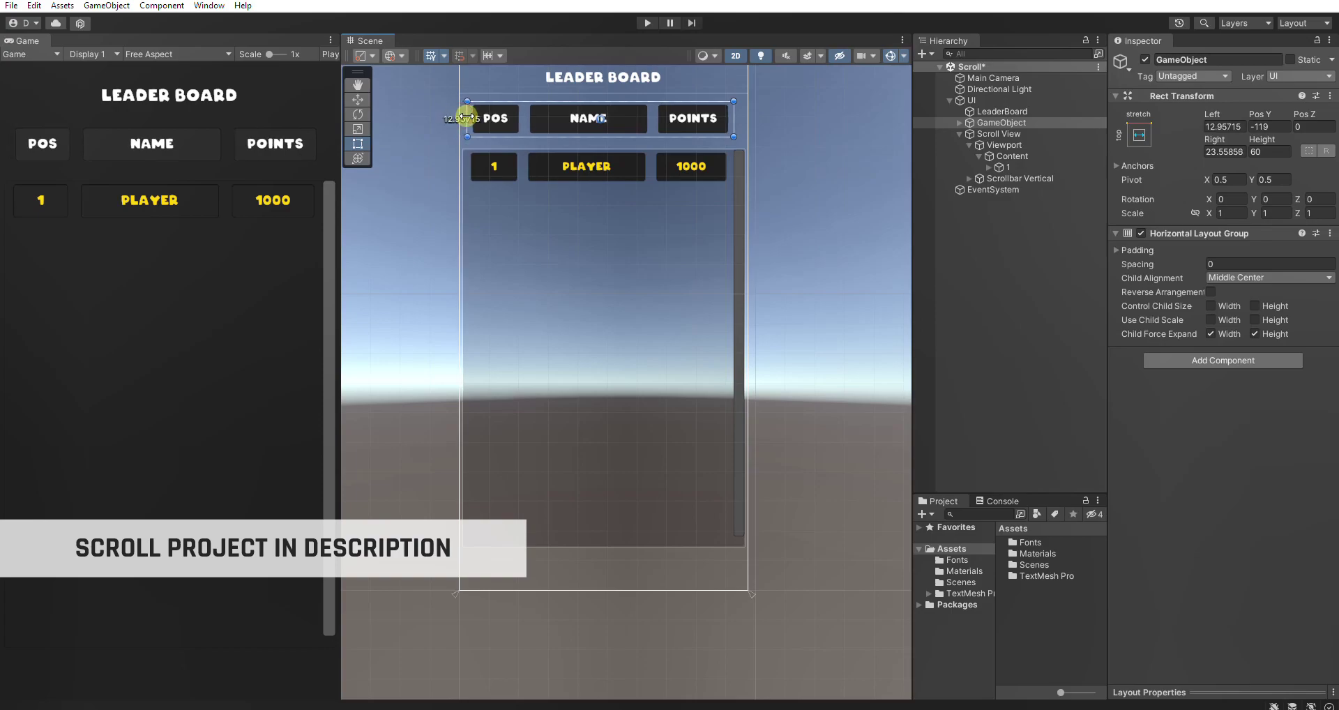
- Set the header row's Left inset to 12 and Right inset to 30
click(1225, 127)
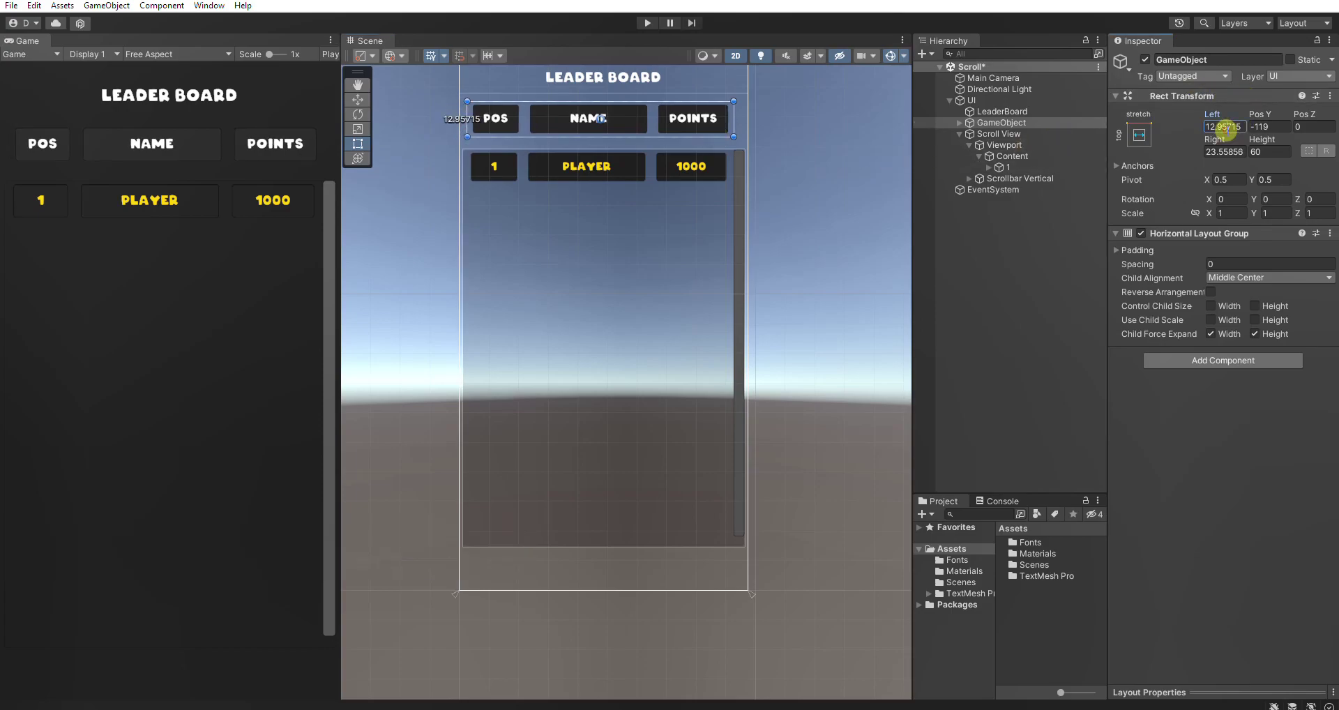
double_click(1225, 127)
text(12)
click(1225, 152)
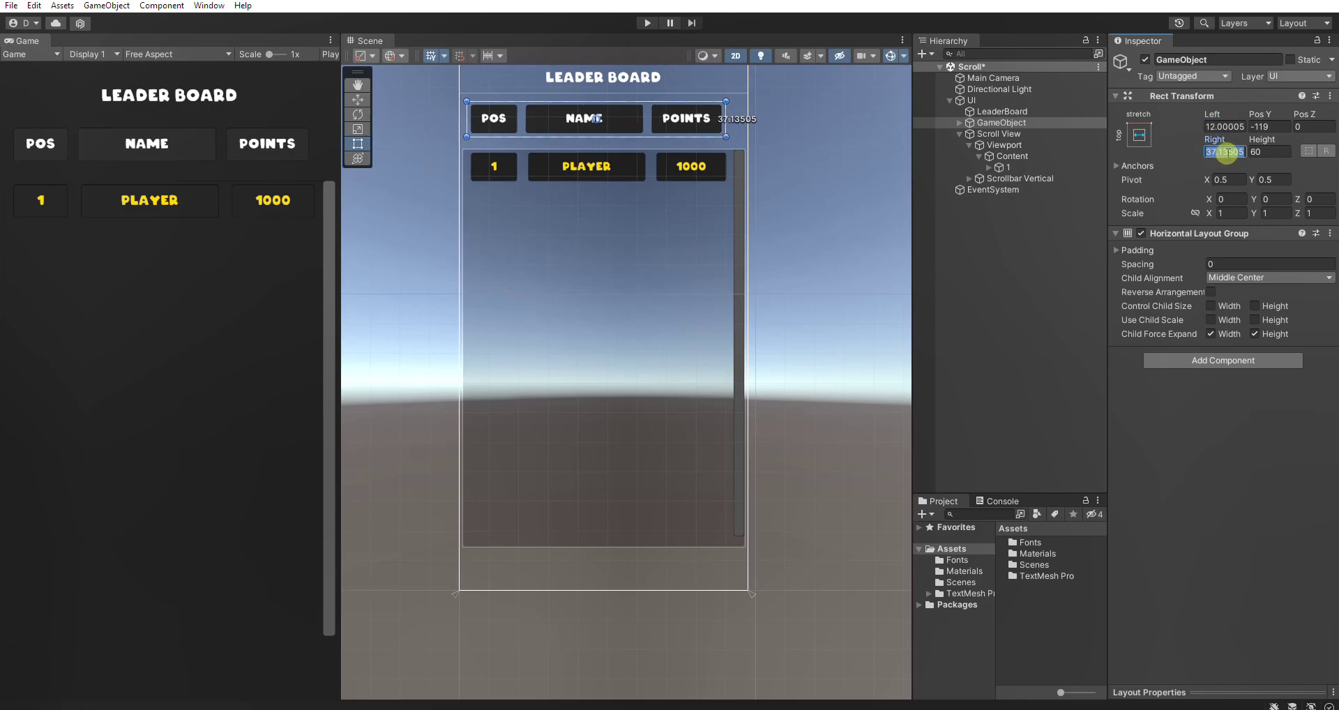
text(36)
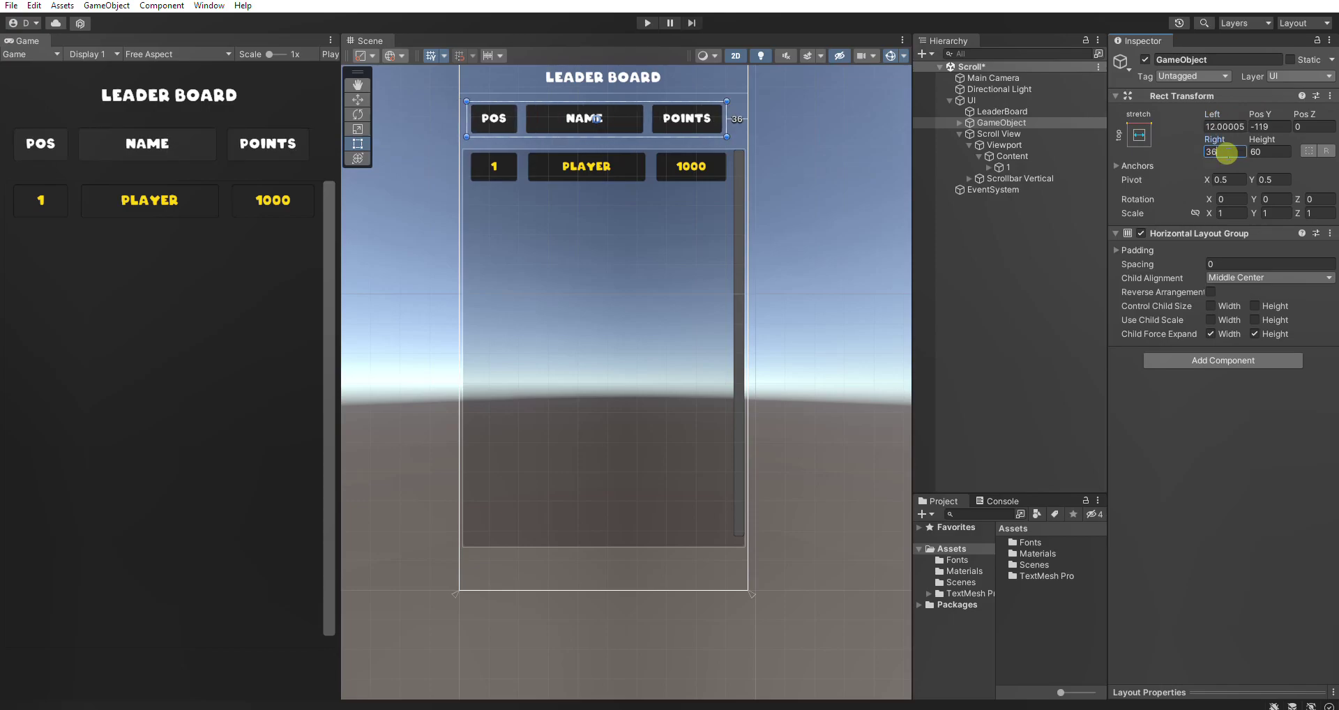
key(BackSpace)
text(5)
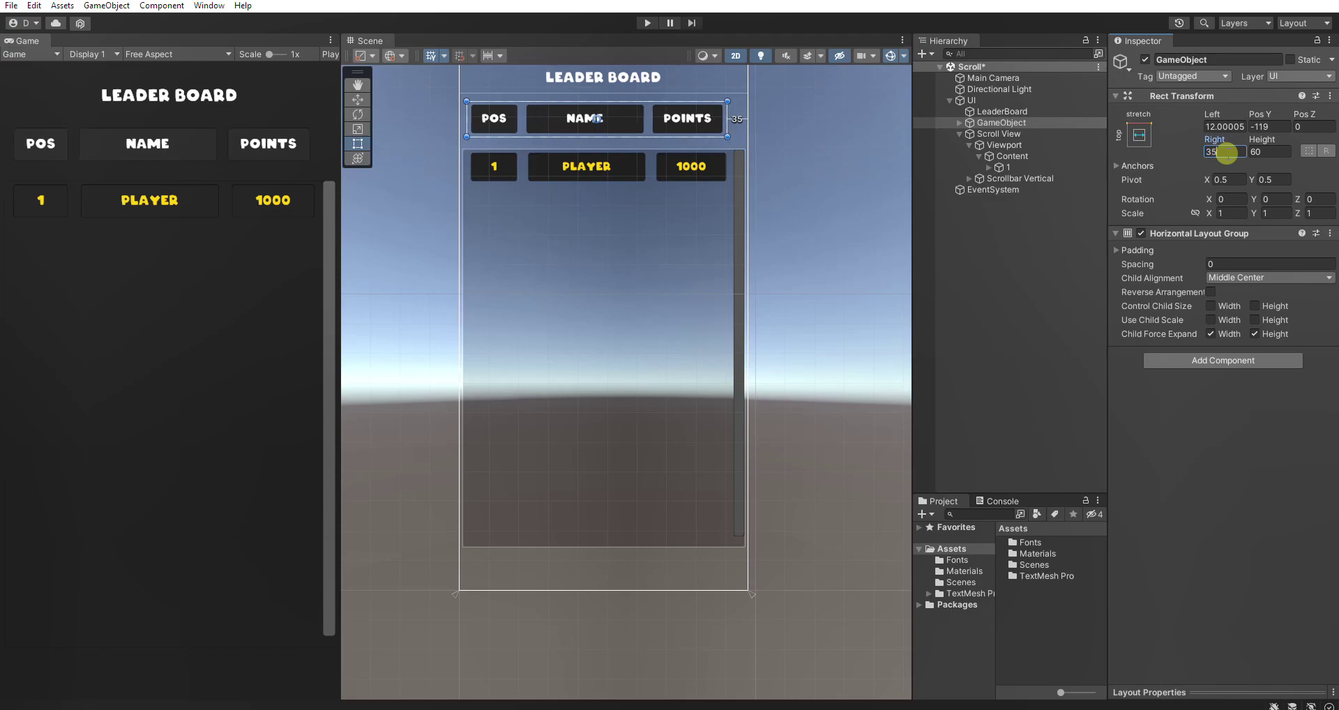
key(BackSpace)
key(BackSpace)
text(30)
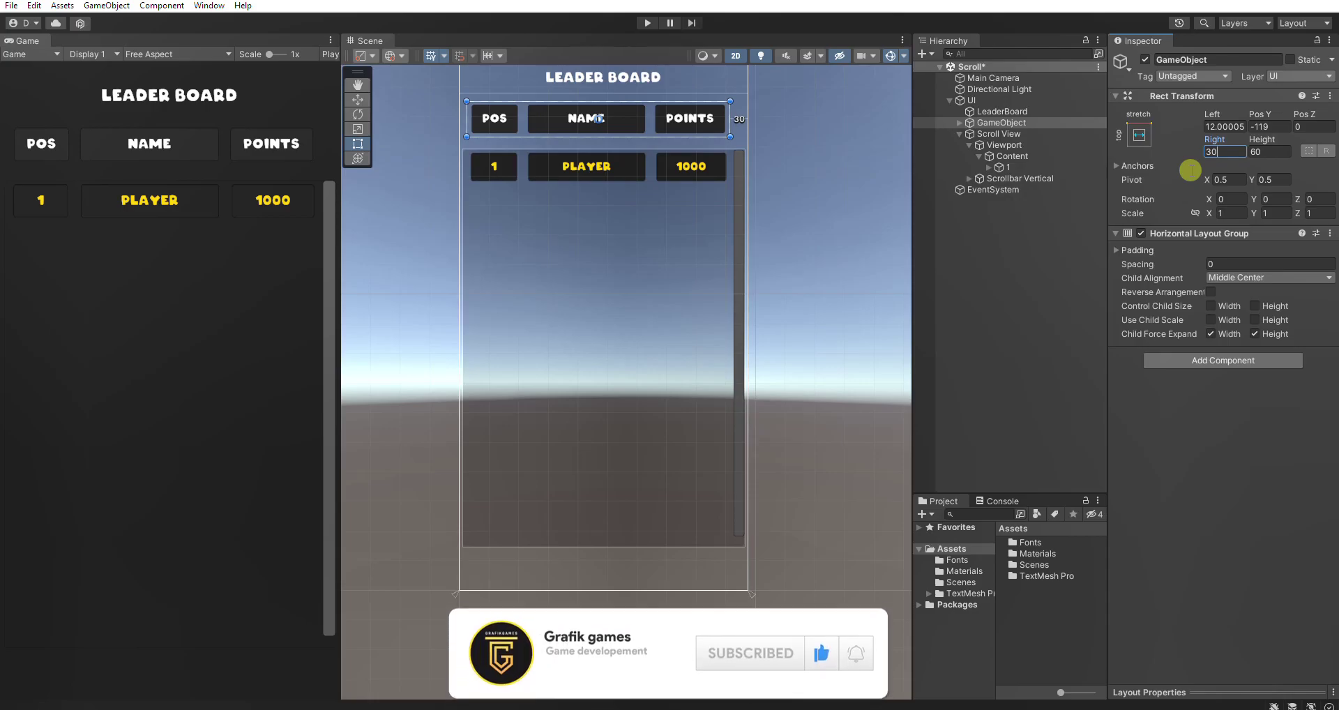
click(1032, 124)
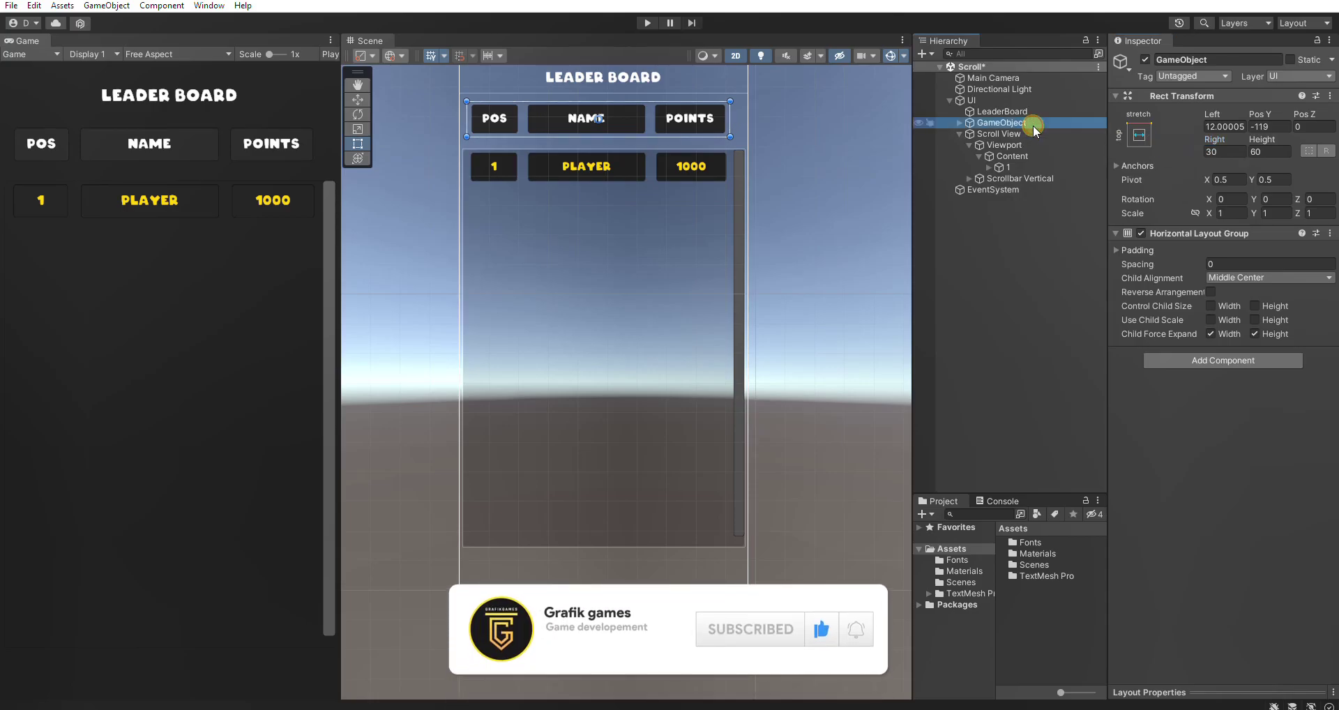
click(1025, 137)
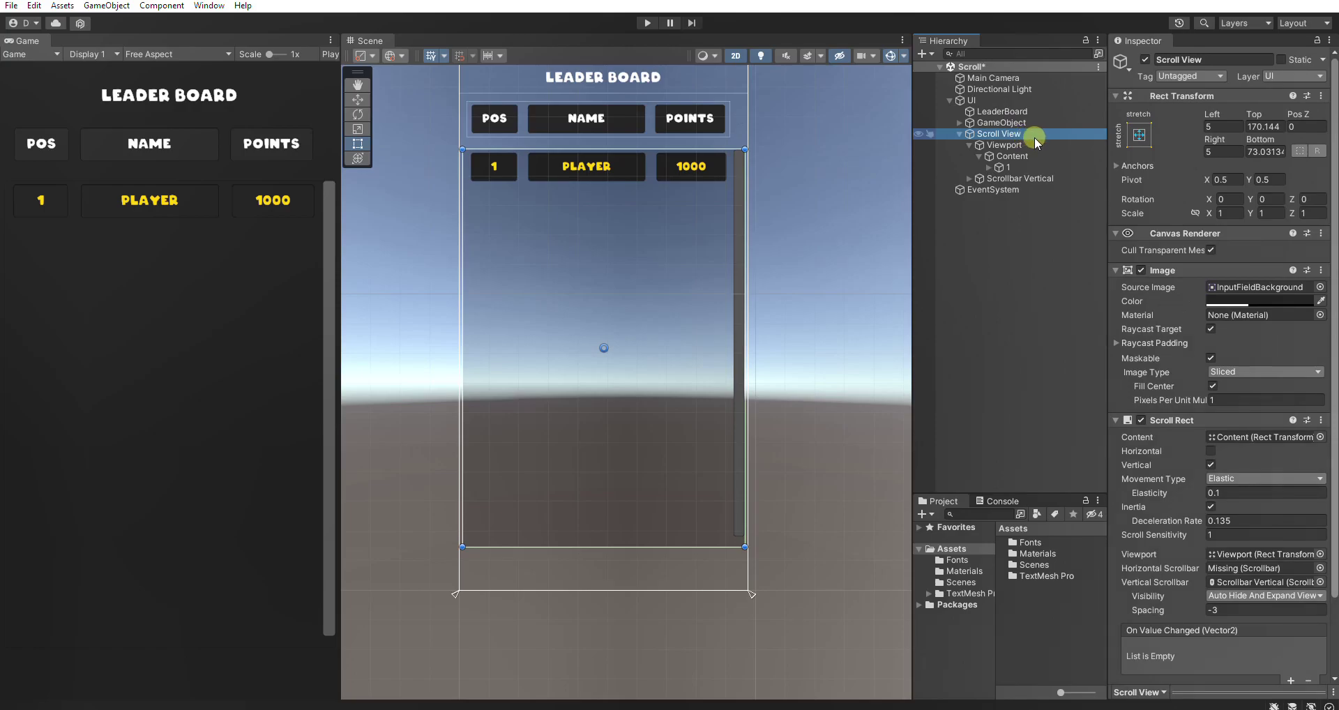
- Duplicate row 1 into 16 rows and set Content's layout spacing to 20
click(1031, 166)
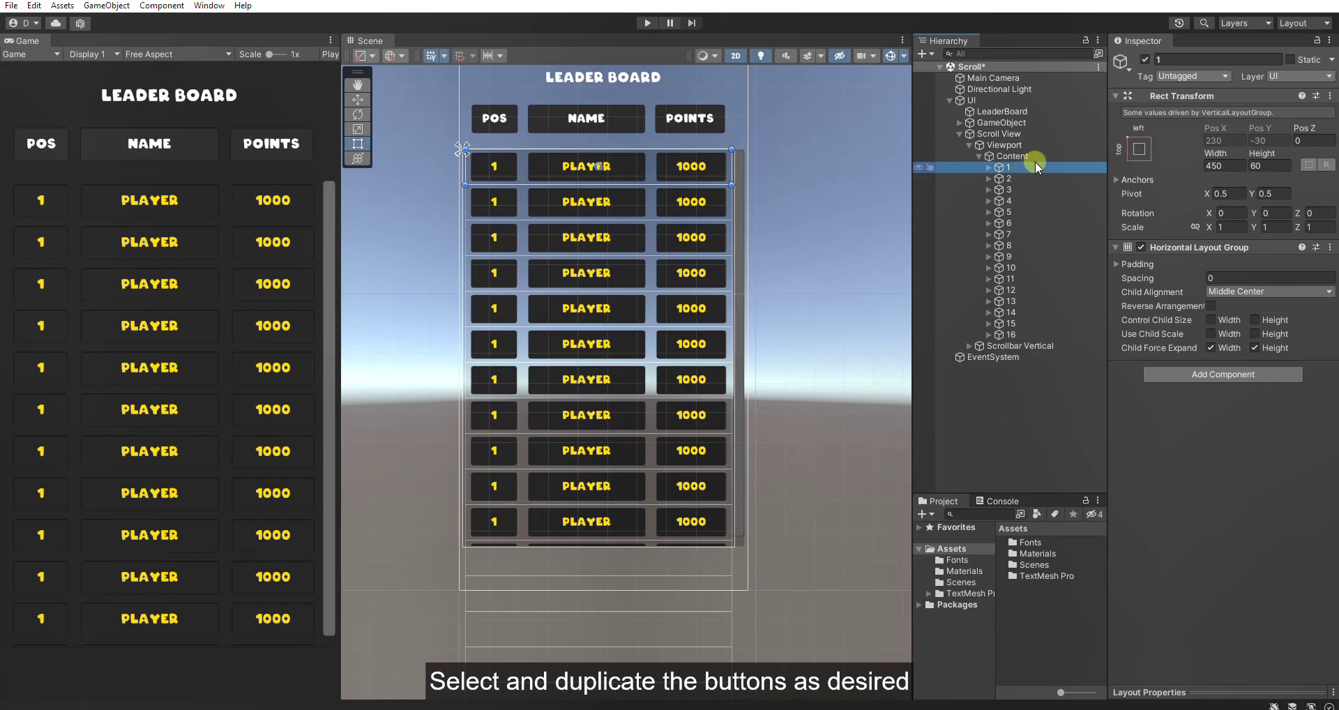
click(1036, 157)
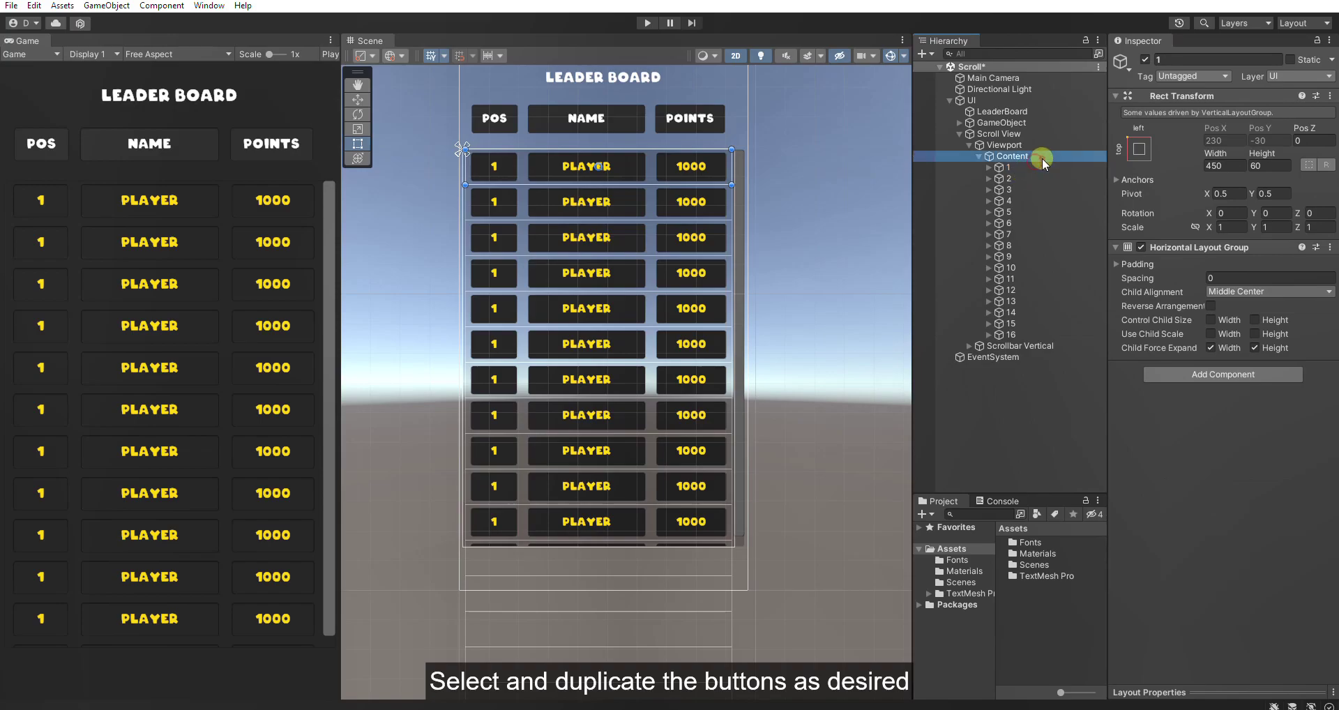
click(1233, 263)
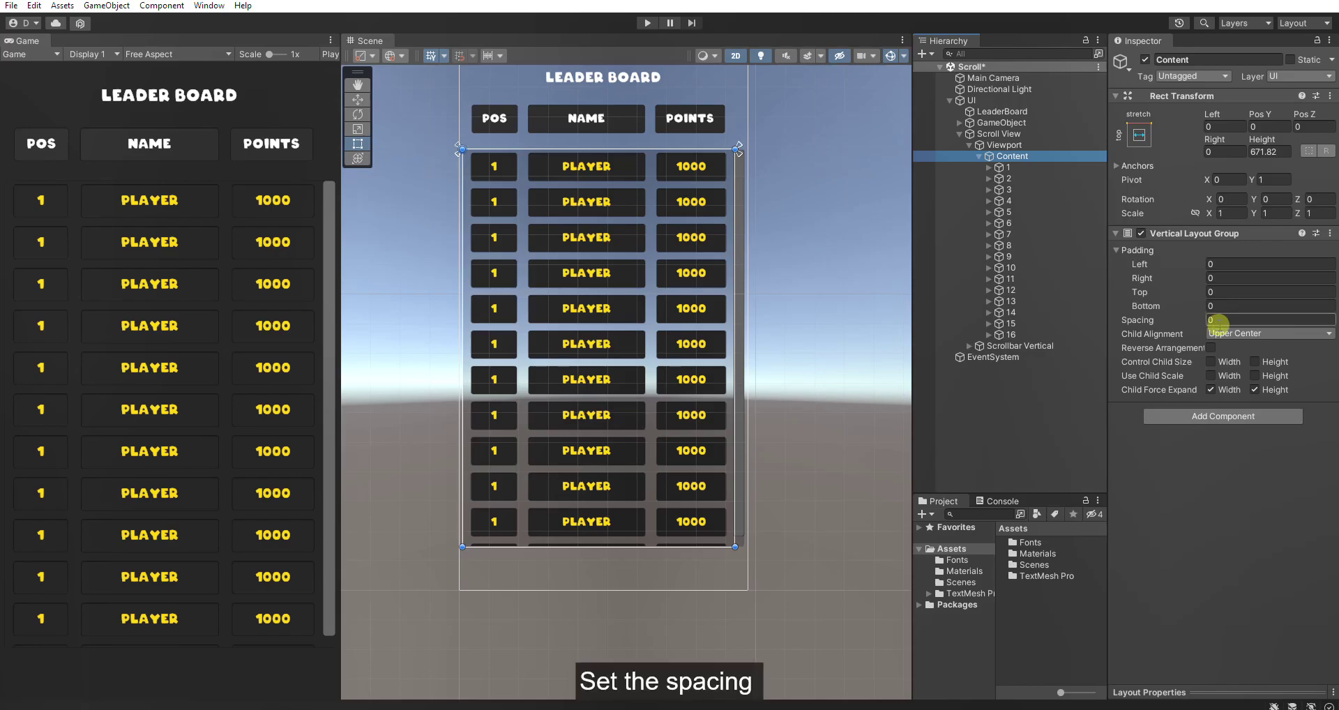
click(1217, 321)
text(2)
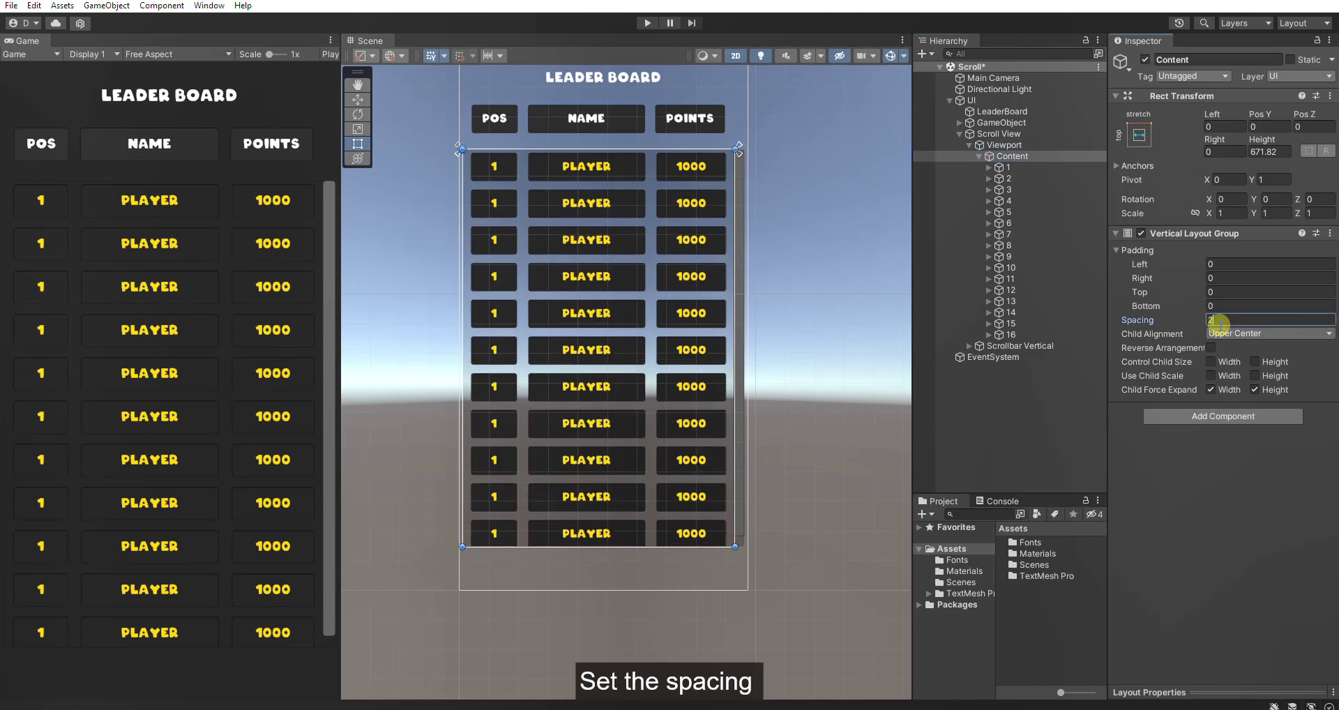
text(0)
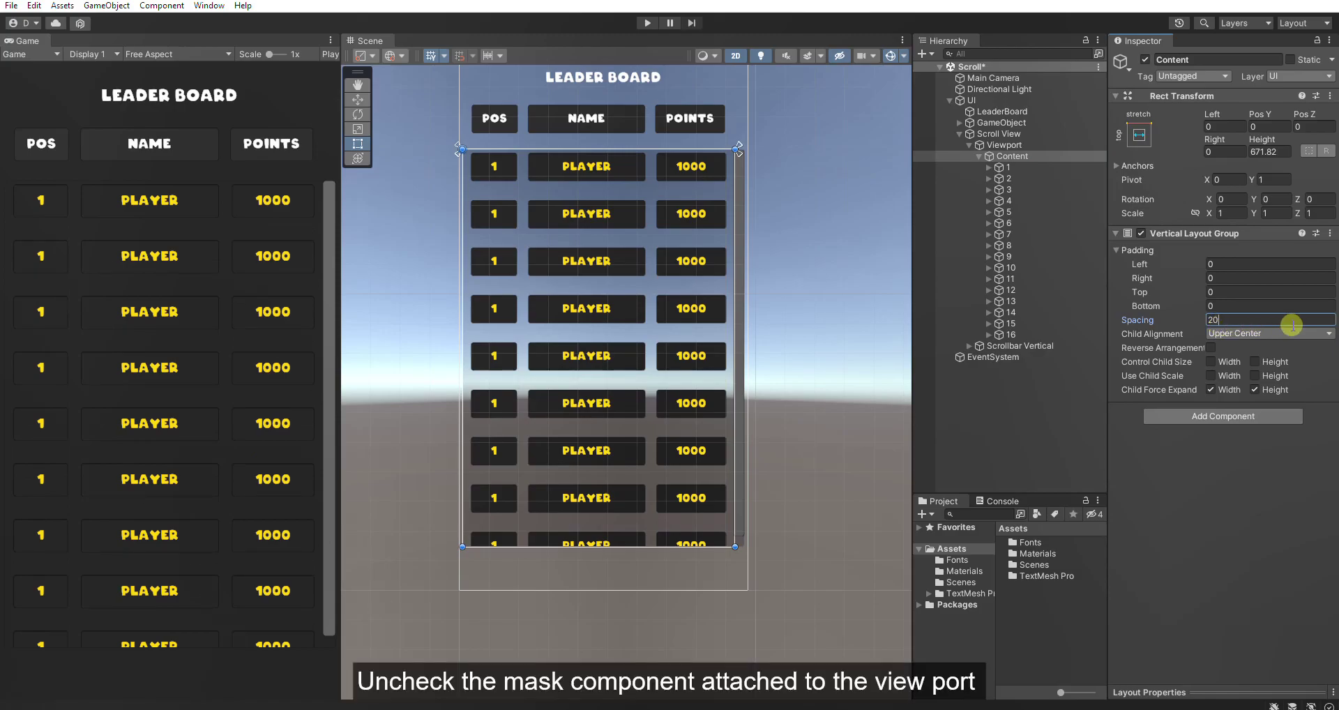
- Disable the Viewport Mask and stretch Content to 1290.113 high to enclose all 16 rows
click(1037, 144)
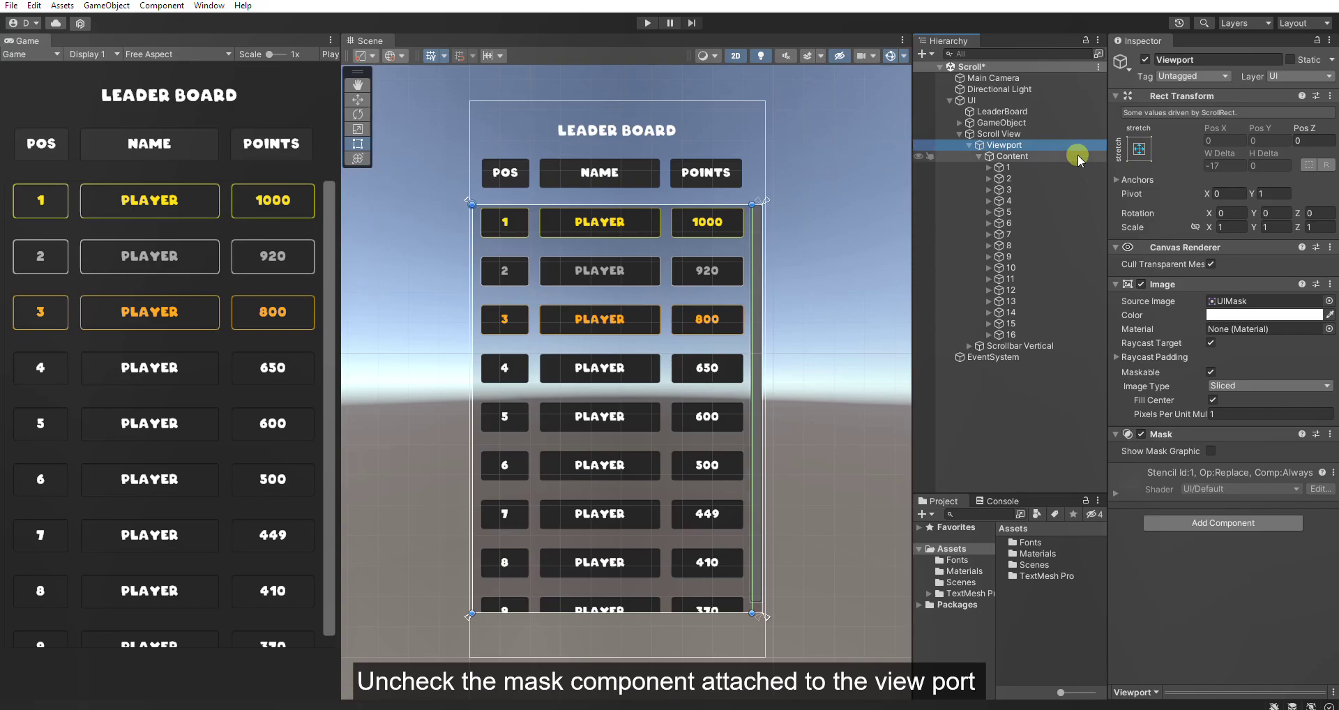
click(1140, 434)
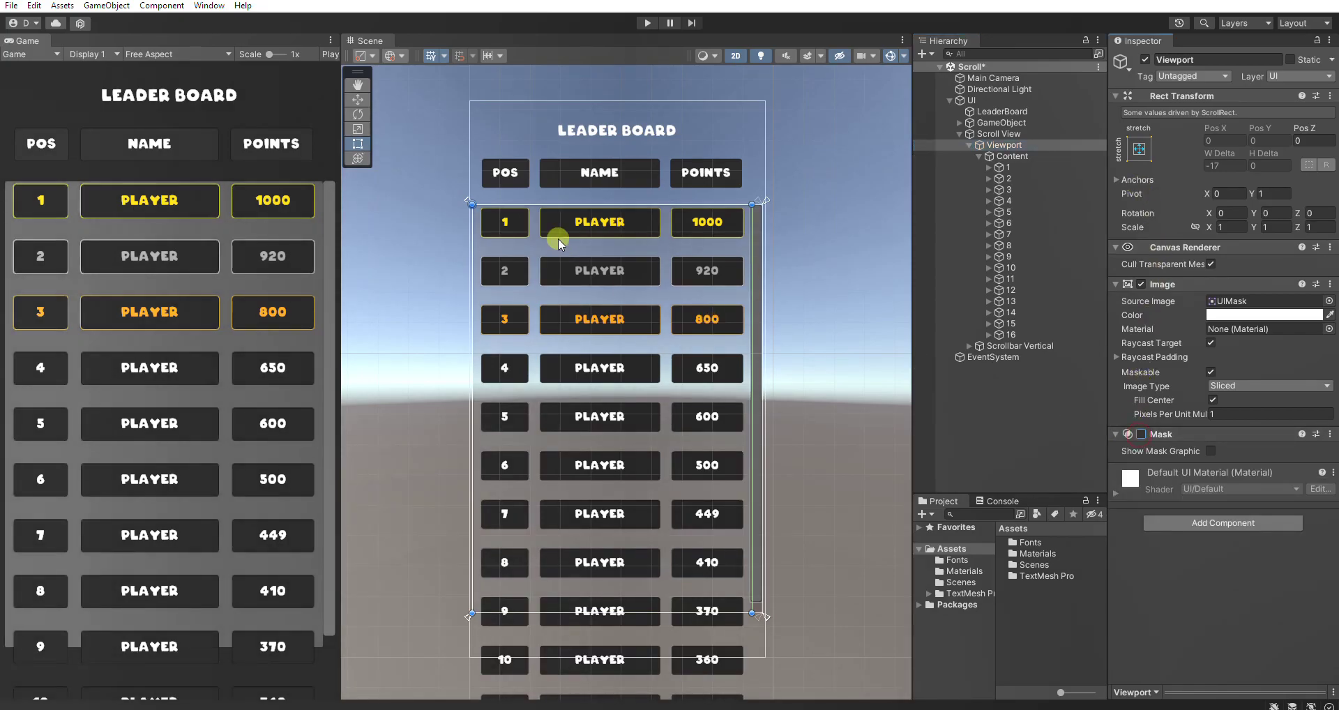
scroll(554, 293, down, 2)
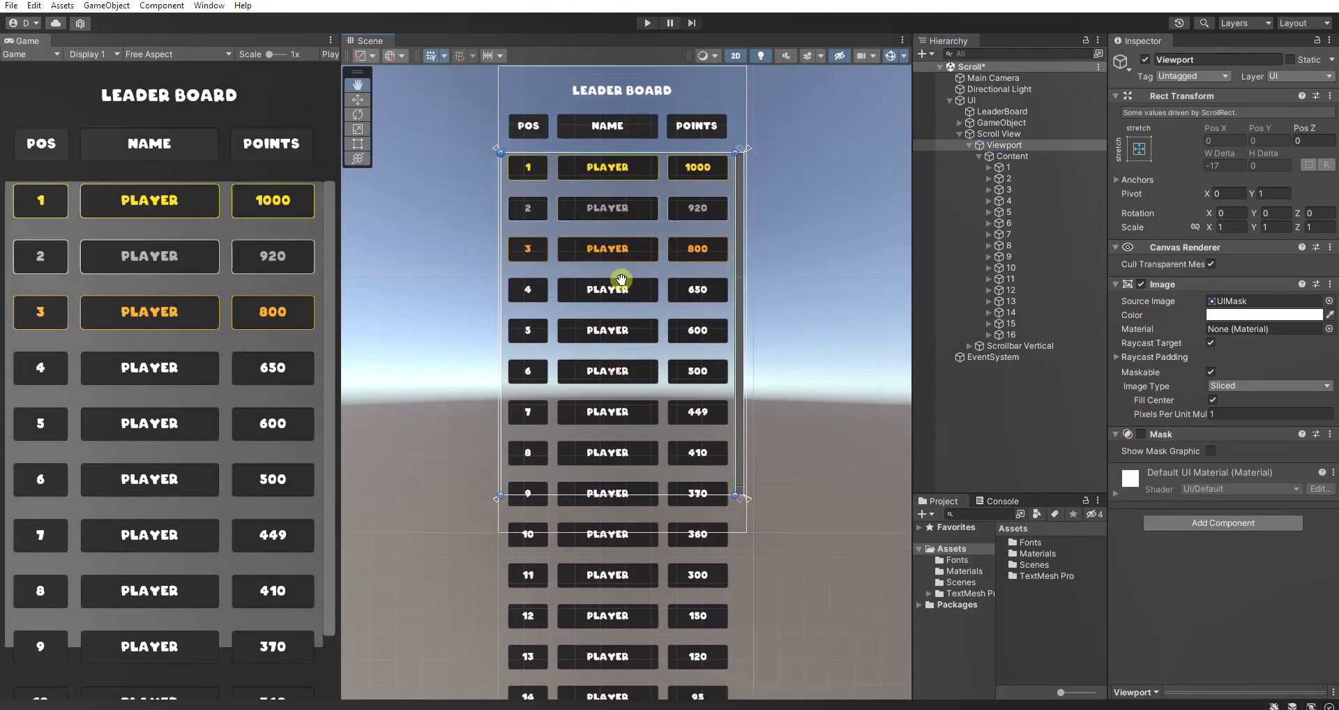
mouse_move(613, 376)
mouse_down()
mouse_move(610, 215)
mouse_move(630, 306)
mouse_up()
scroll(610, 215, down, 2)
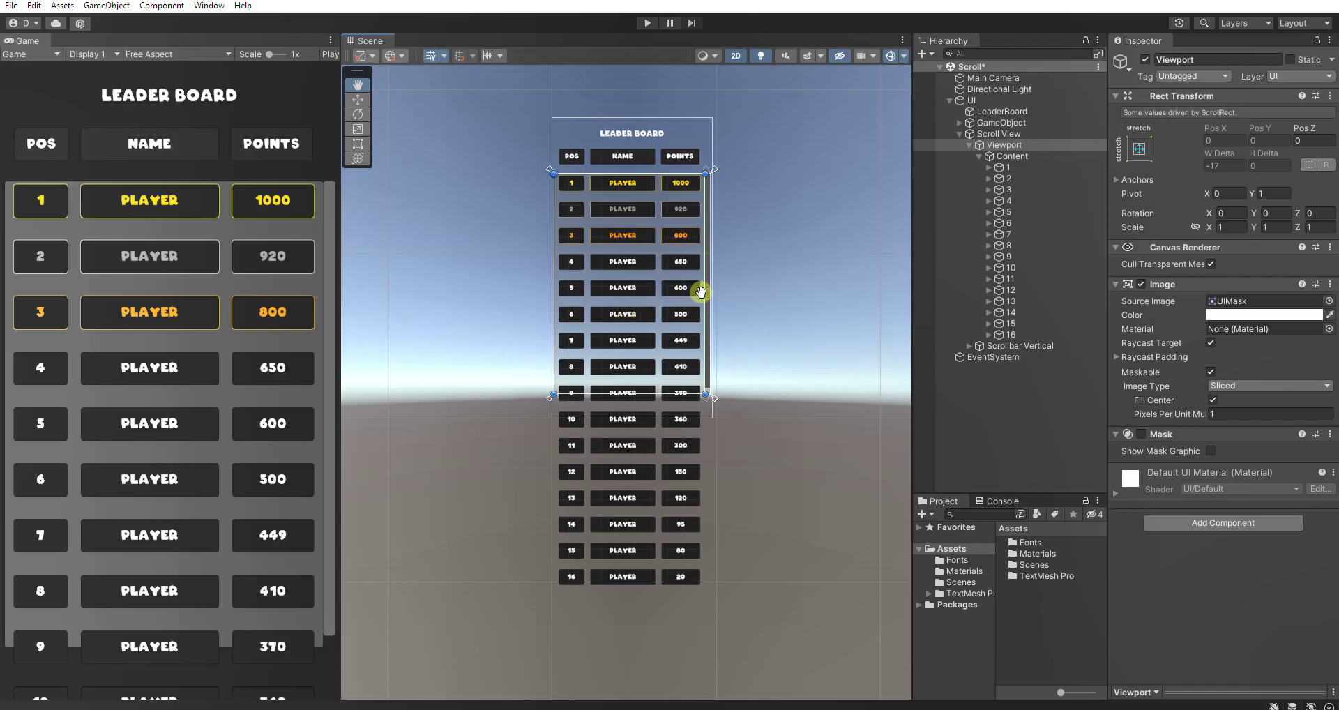
click(1056, 154)
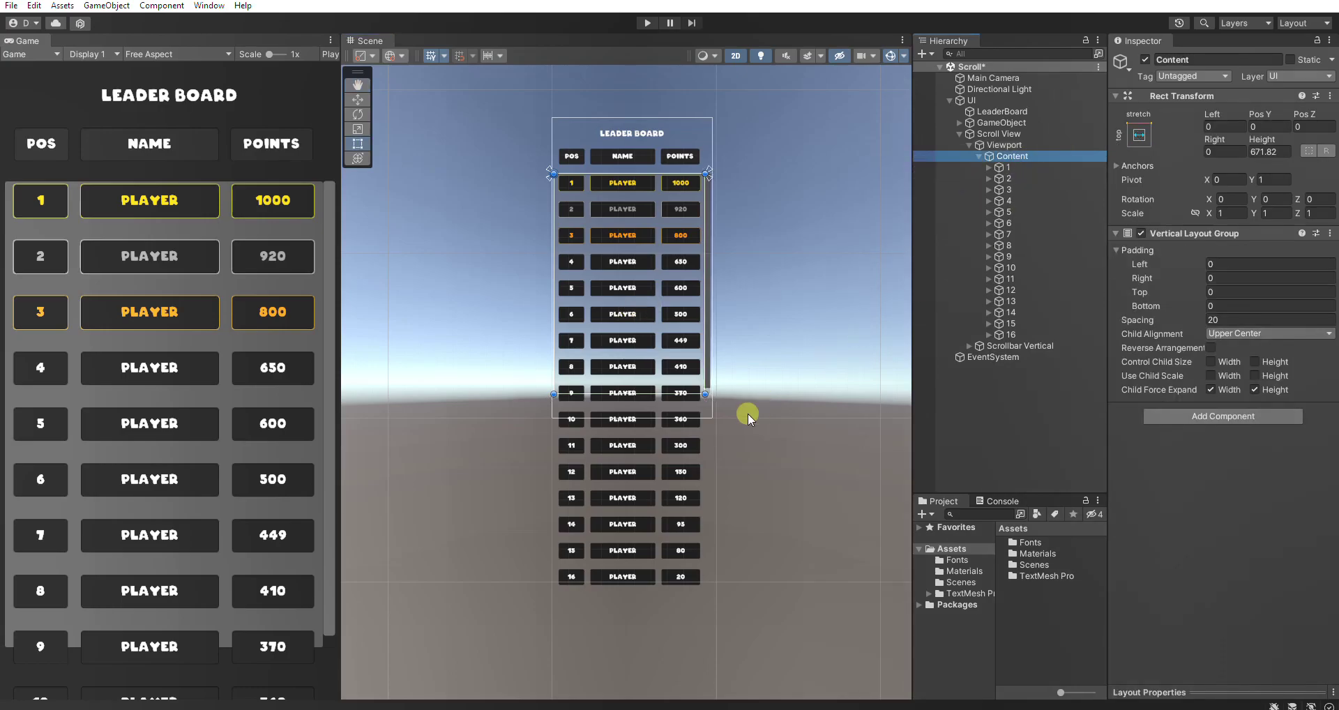
drag(659, 395, 650, 598)
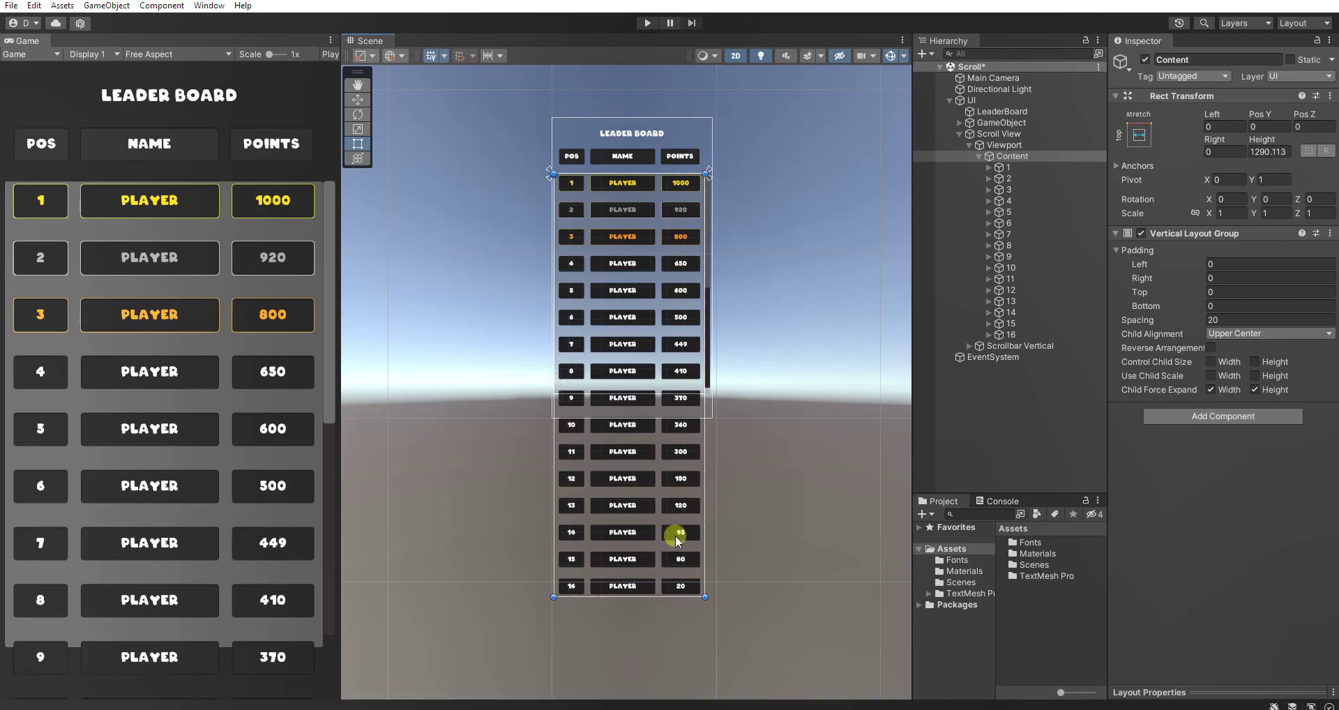
- Re-enable the Viewport Mask, collapse the hierarchy and save the scene
click(1055, 143)
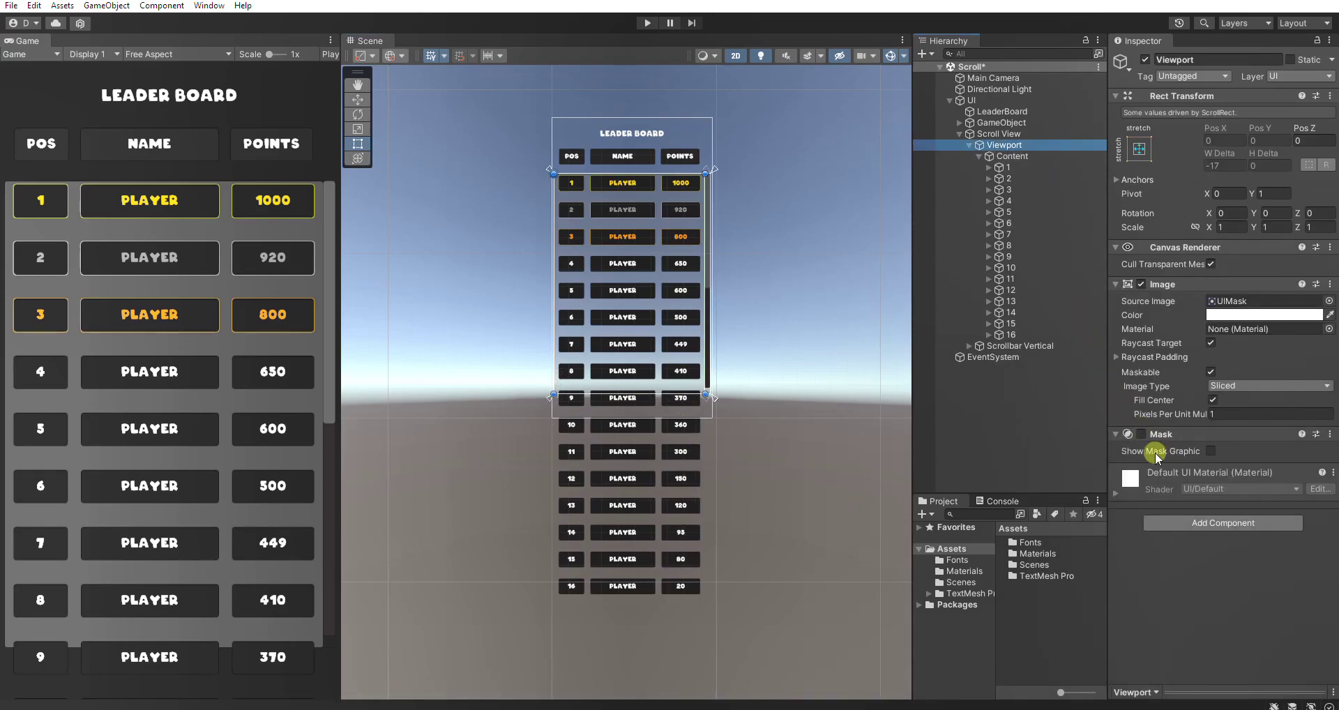
click(1142, 434)
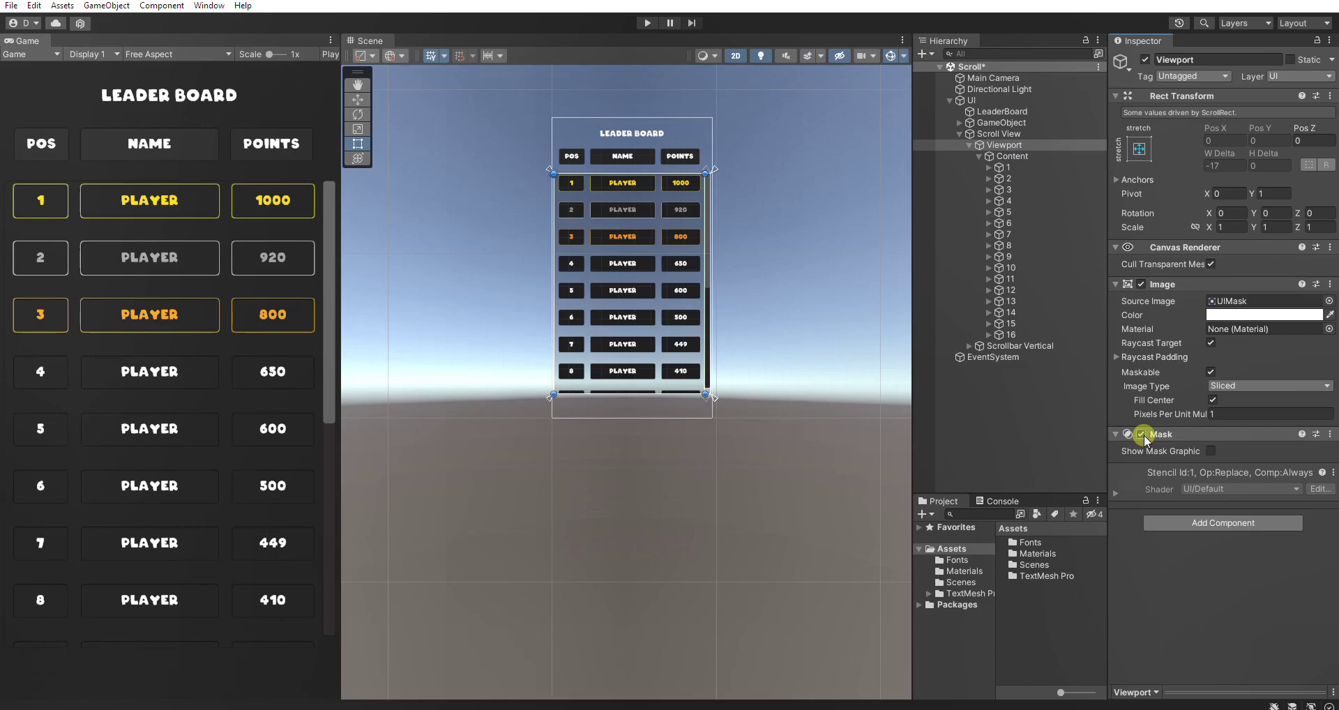
click(1052, 148)
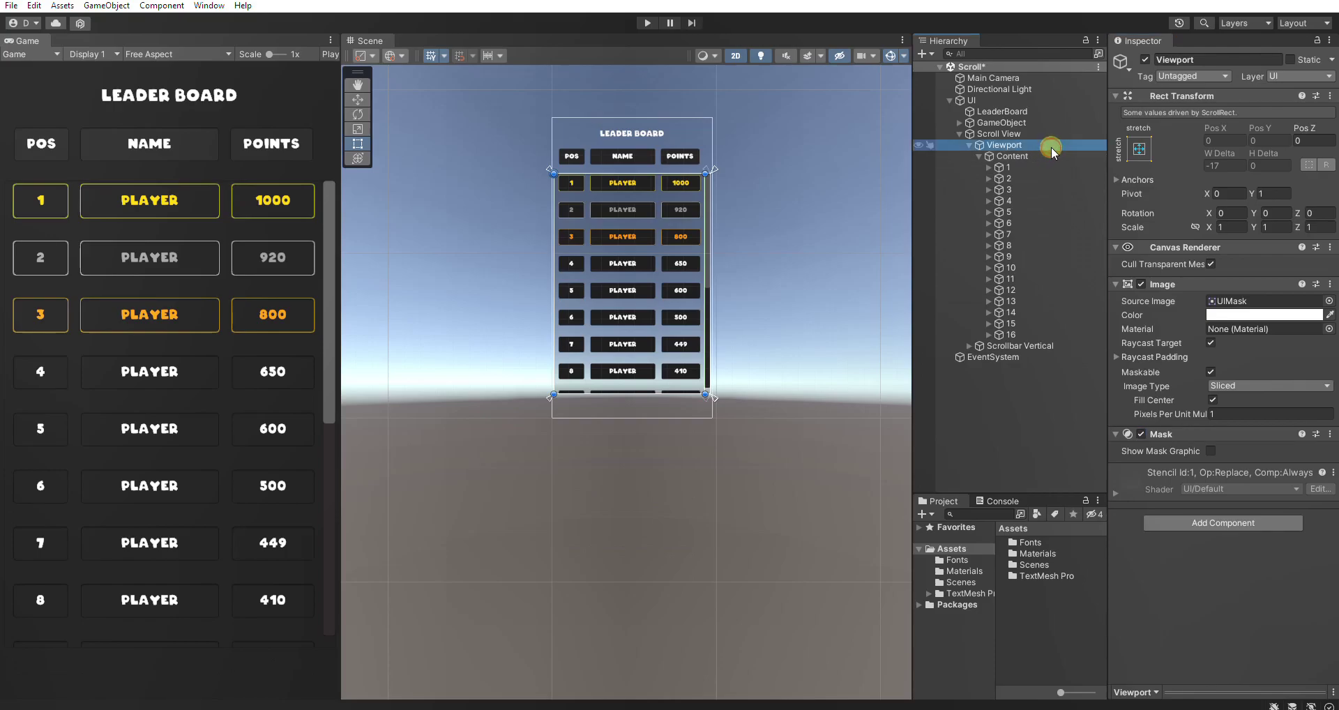
click(979, 156)
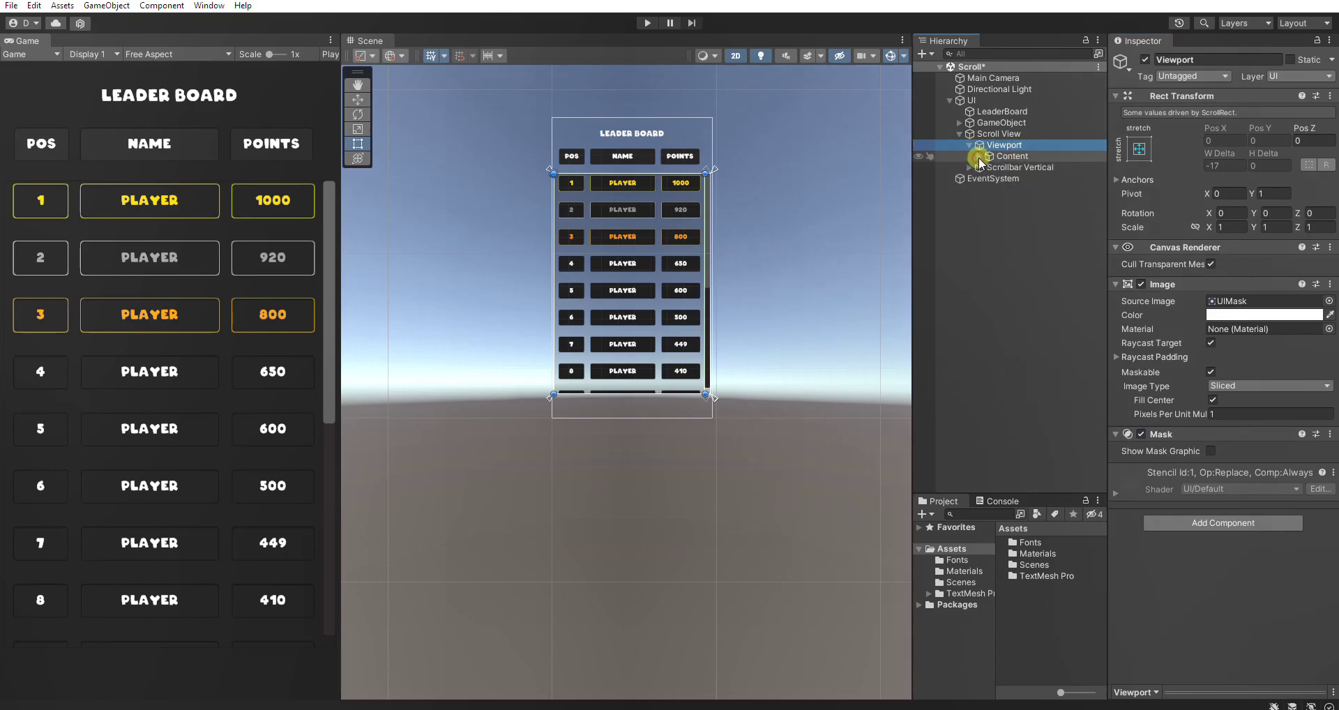
click(968, 145)
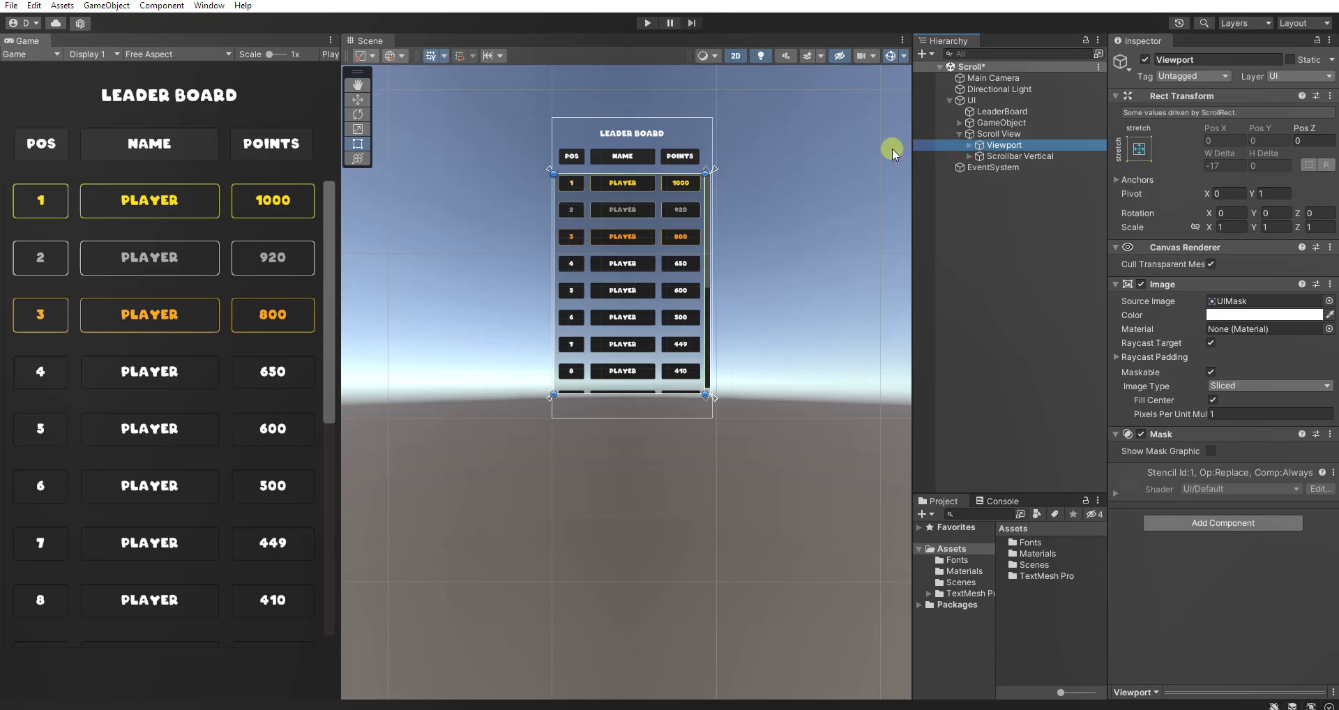
key(ctrl+s)
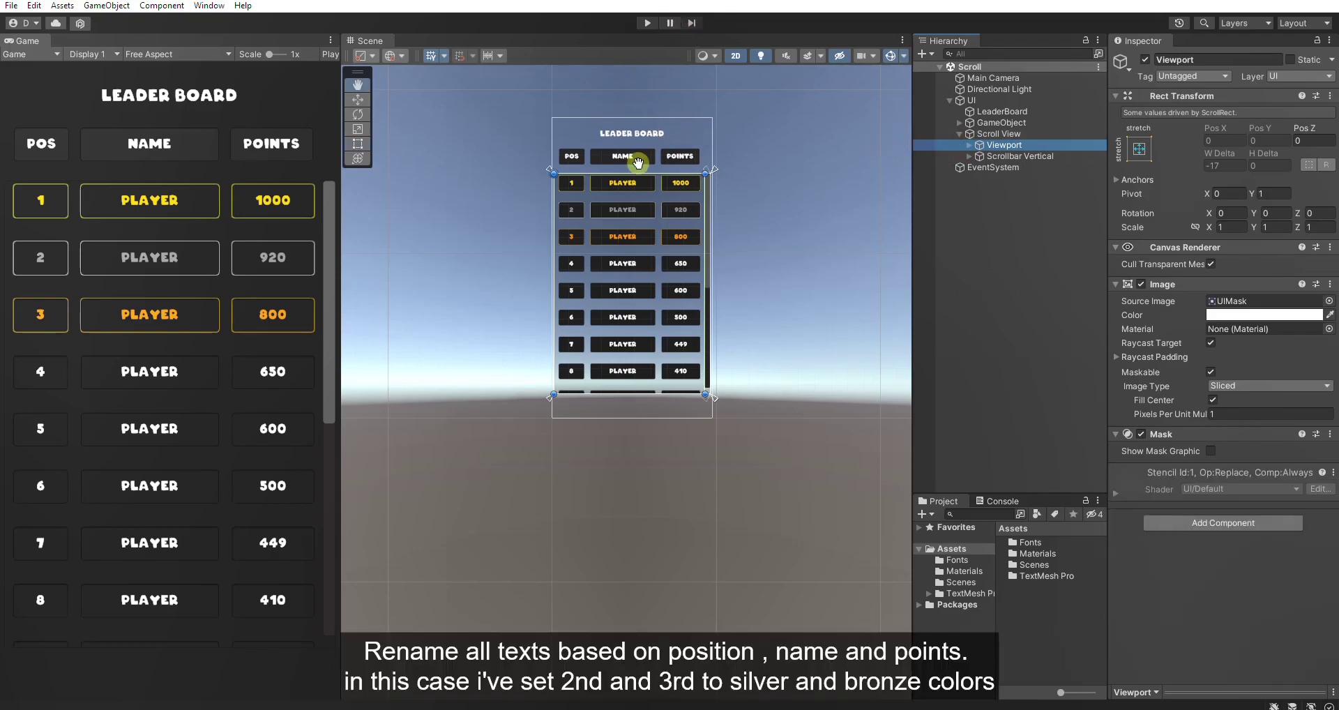
- Remove the Button component from all 39 row cells
scroll(637, 163, up, 2)
scroll(633, 209, up, 2)
scroll(627, 269, up, 2)
scroll(597, 236, up, 1)
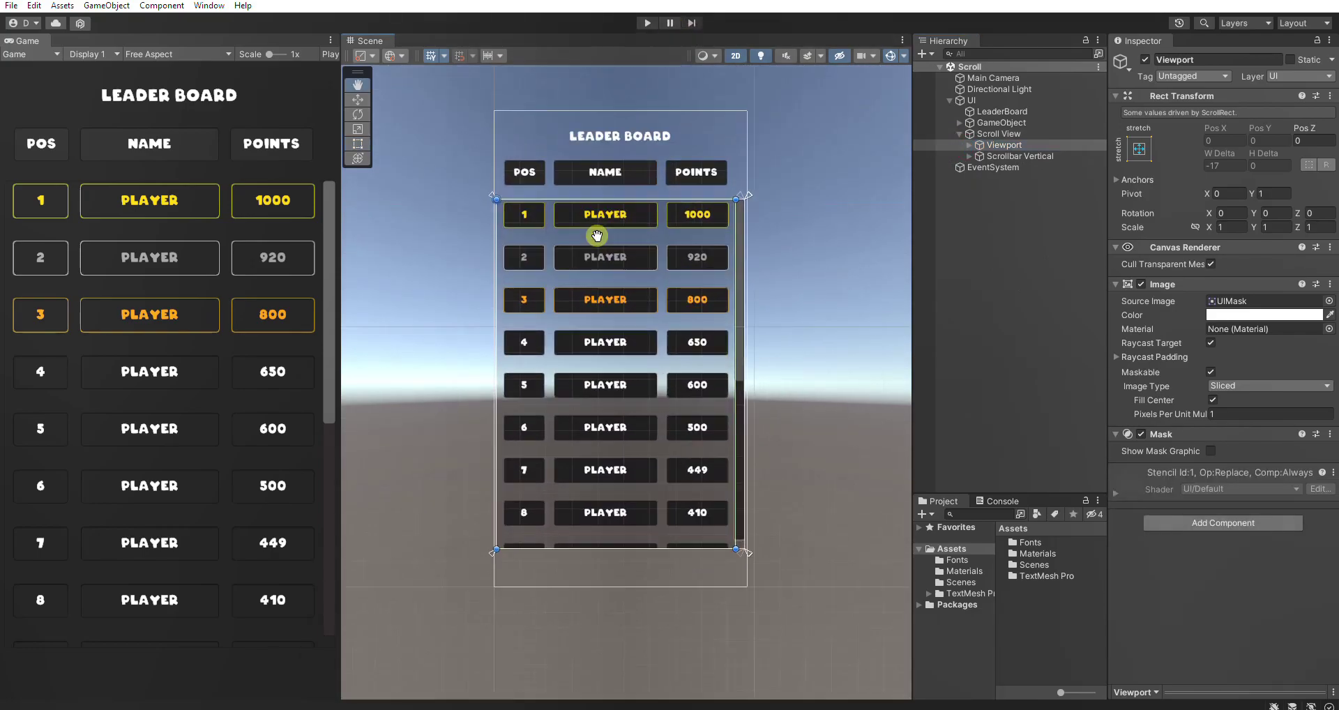
scroll(600, 230, up, 2)
scroll(605, 258, up, 1)
scroll(659, 265, up, 1)
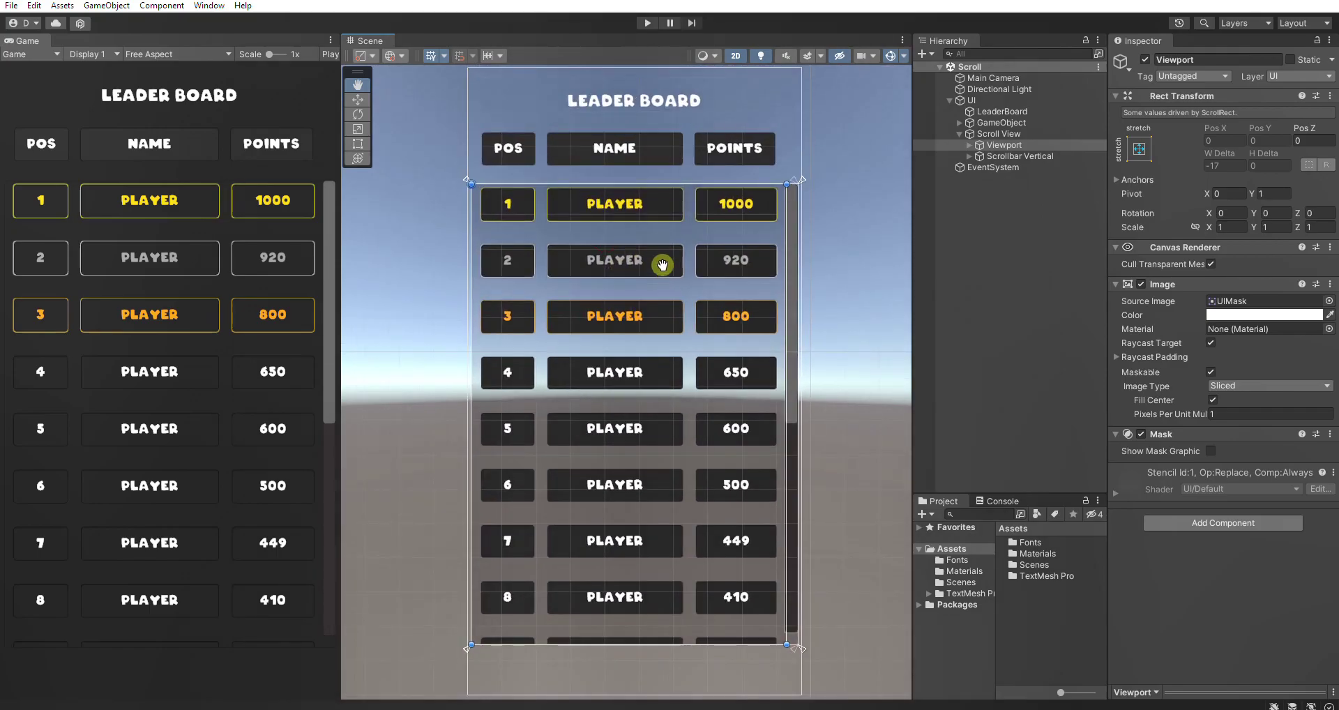
click(1318, 439)
click(1279, 468)
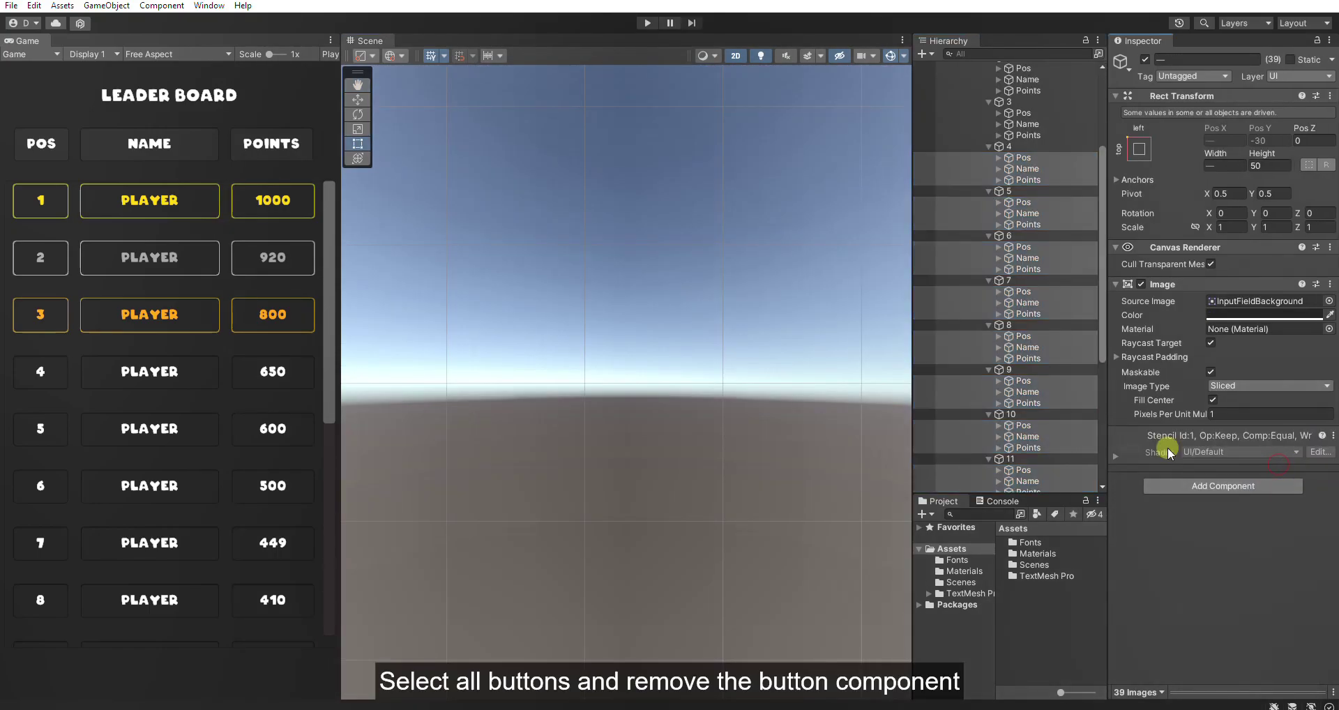
scroll(986, 441, up, 1)
scroll(989, 393, up, 2)
scroll(988, 337, up, 2)
scroll(961, 240, up, 1)
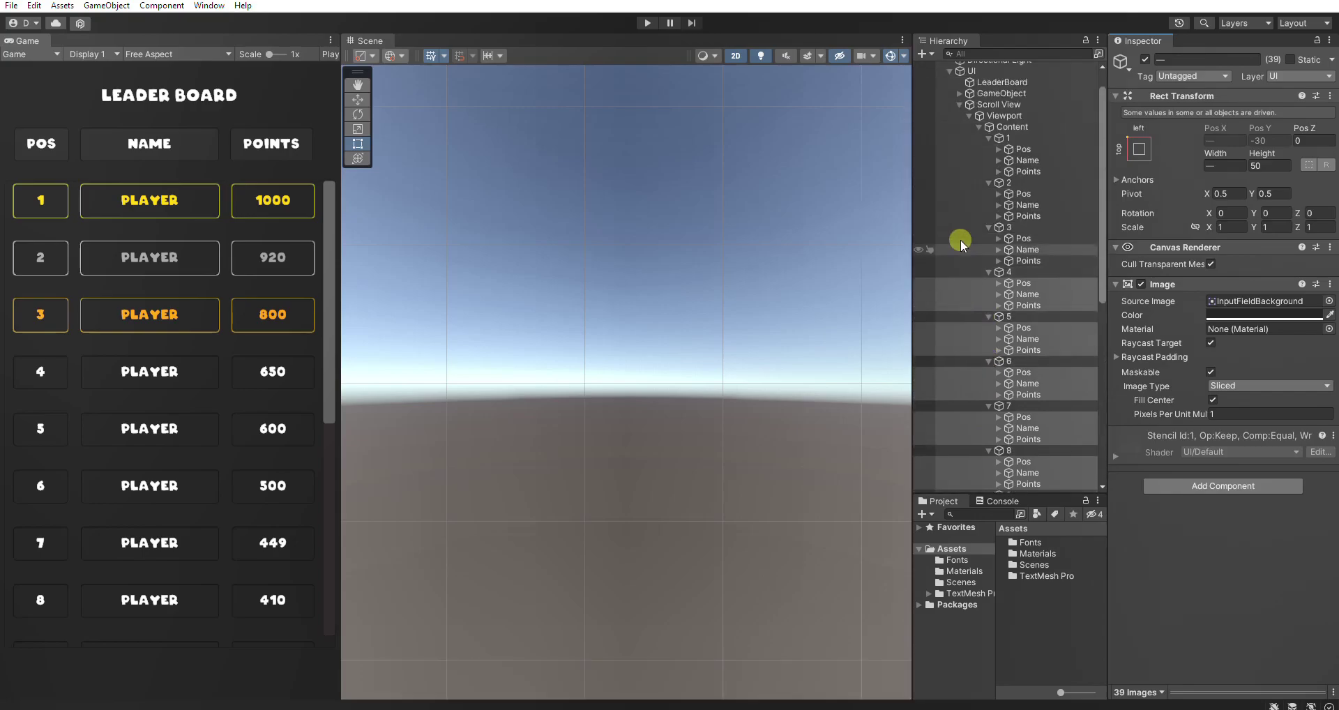
- In Play mode, scroll the leaderboard down past row 13 and back up to rows 1–8, then stop playing
click(646, 23)
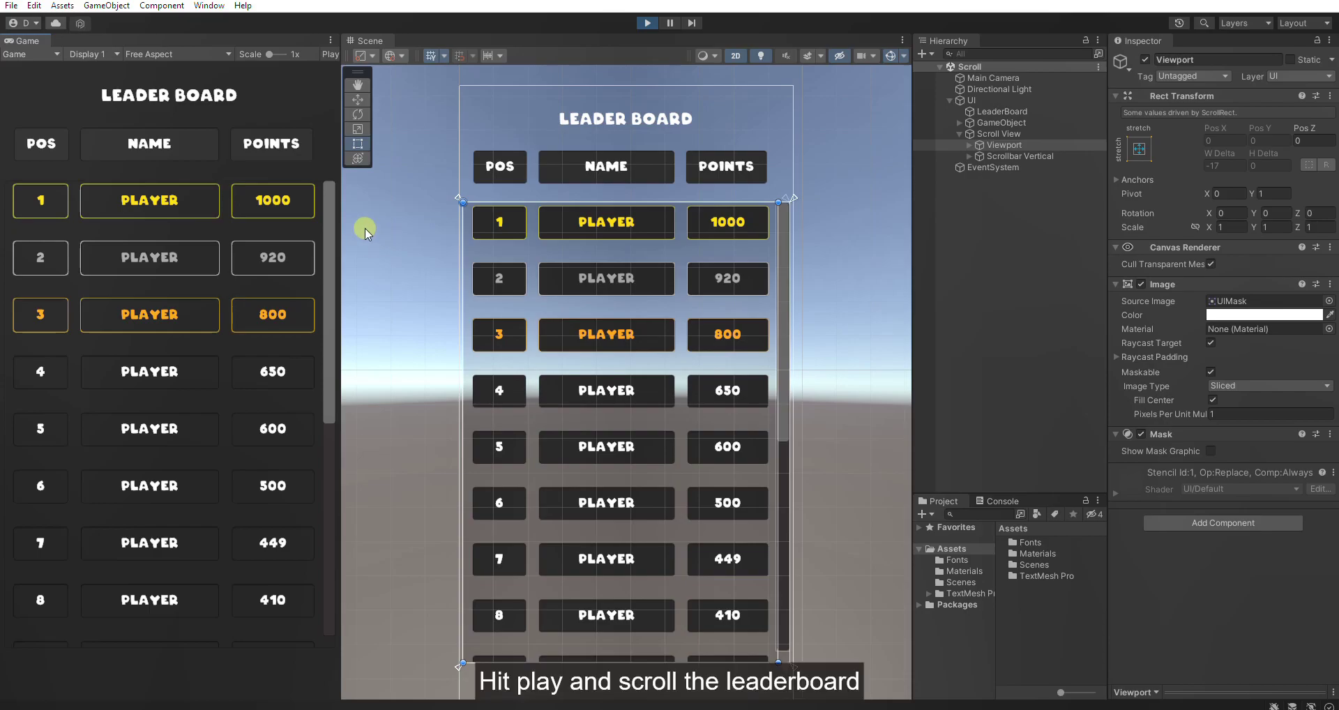
scroll(217, 424, down, 2)
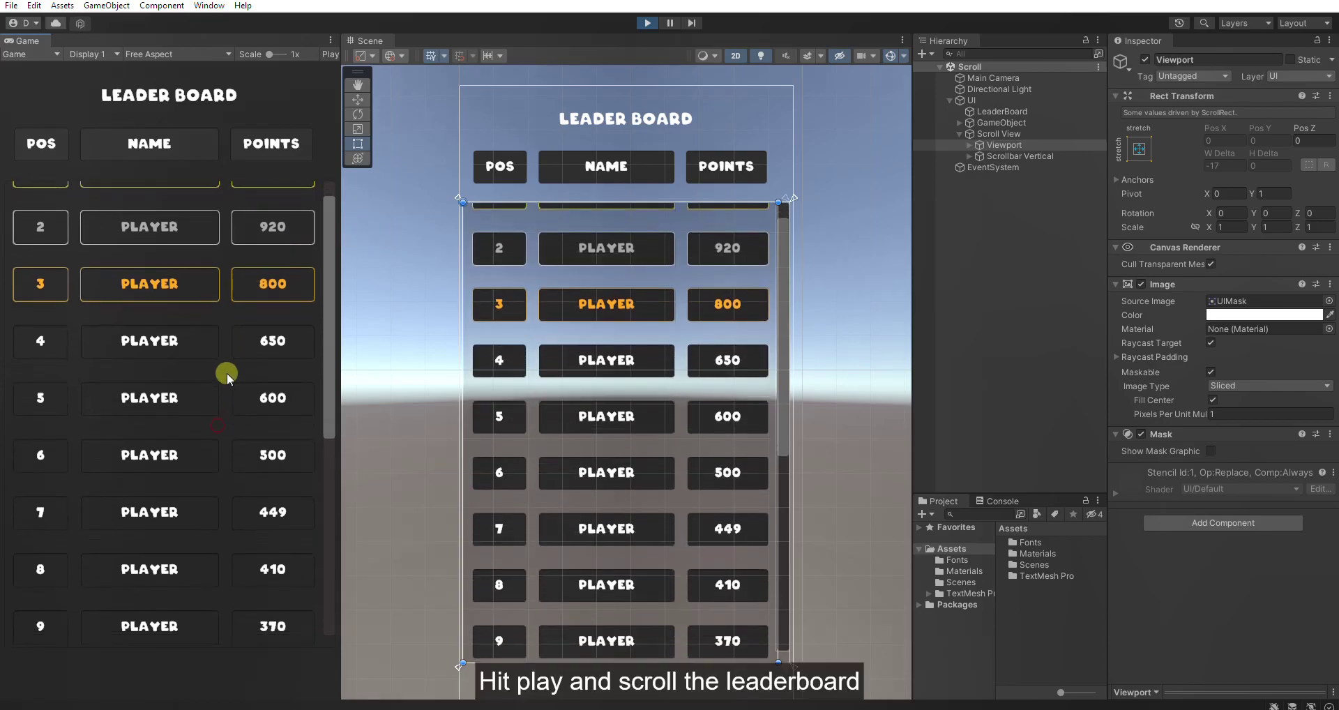
scroll(227, 372, down, 2)
mouse_move(329, 295)
mouse_down()
mouse_move(335, 463)
mouse_move(334, 230)
mouse_up()
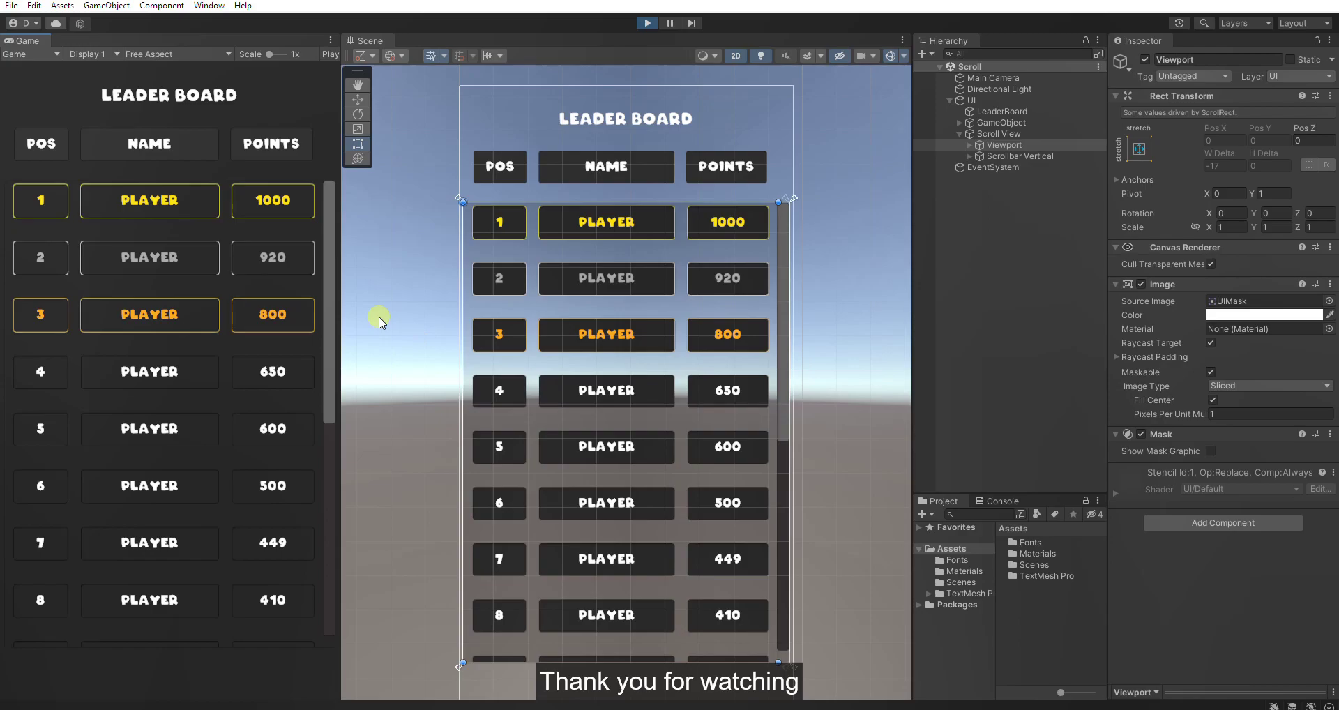
mouse_move(328, 221)
mouse_down()
mouse_move(322, 457)
mouse_move(335, 198)
mouse_up()
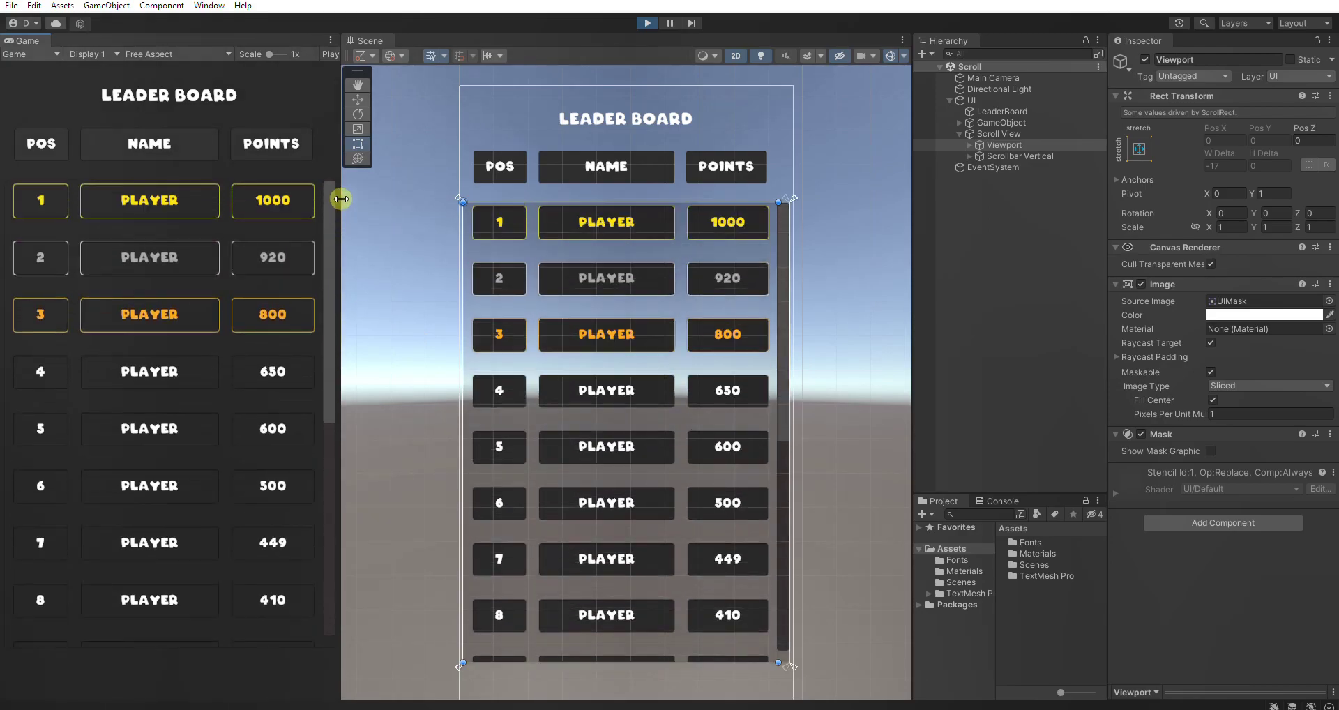
click(642, 24)
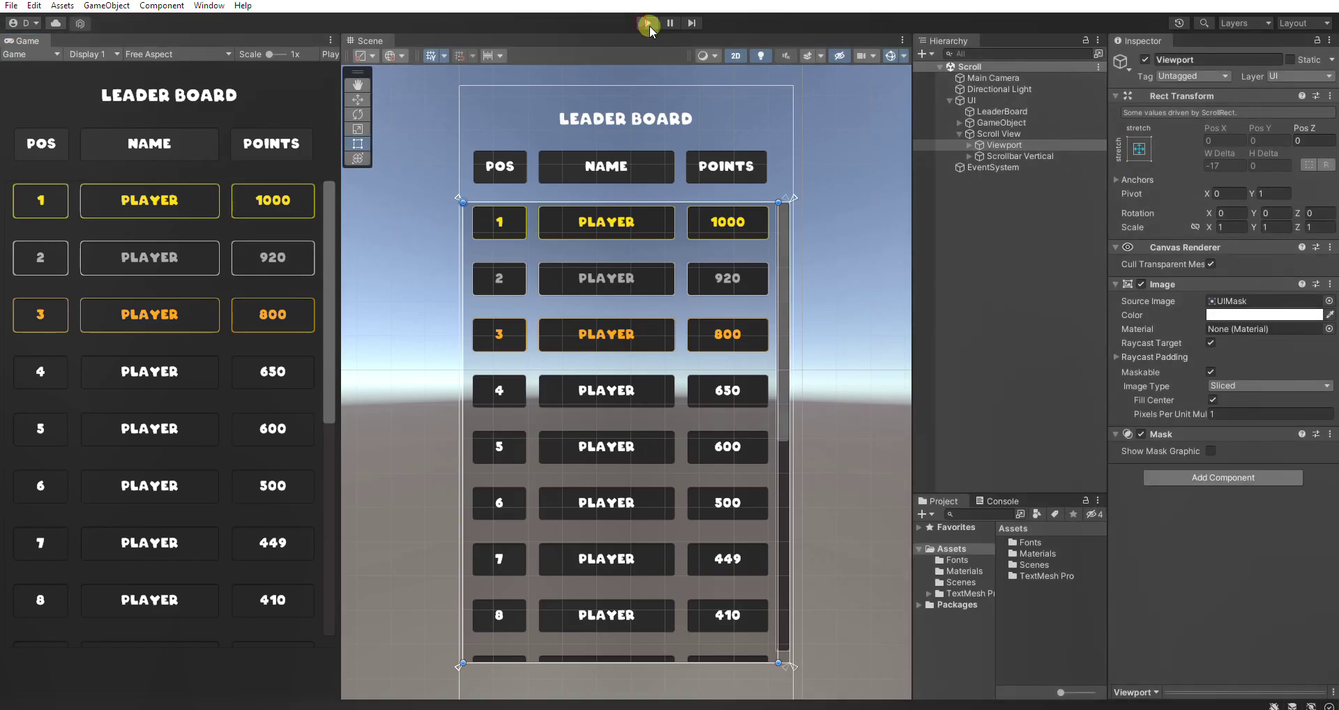